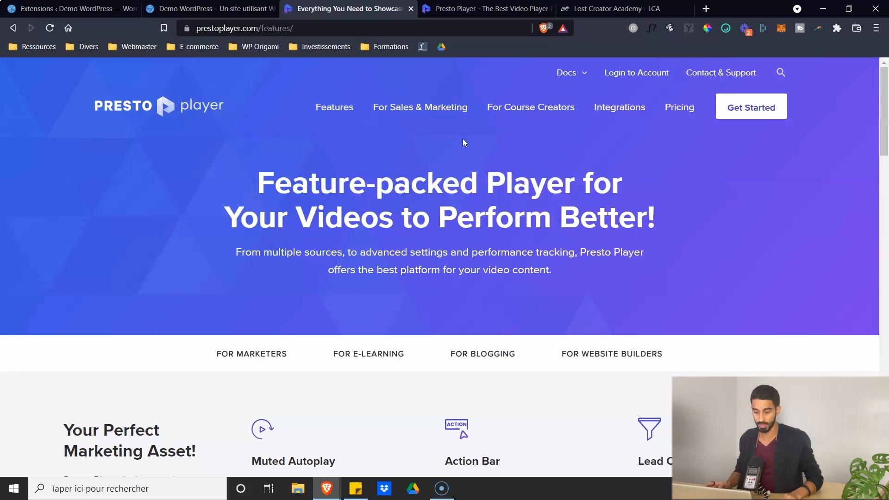
Step: Close the Presto Player features page and look over the plugin's home page down to its intro video
{"action": "key", "text": "ctrl+w"}
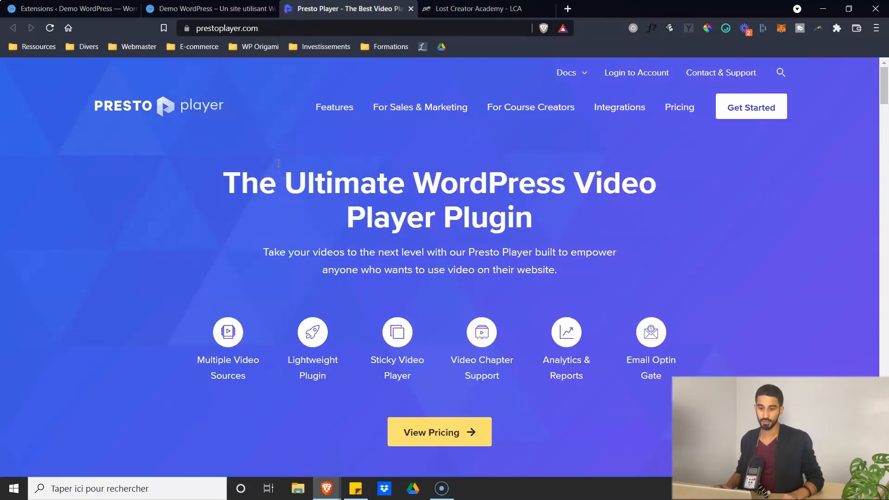
{"action": "scroll", "coordinate": [276, 157], "scroll_direction": "down", "scroll_amount": 6}
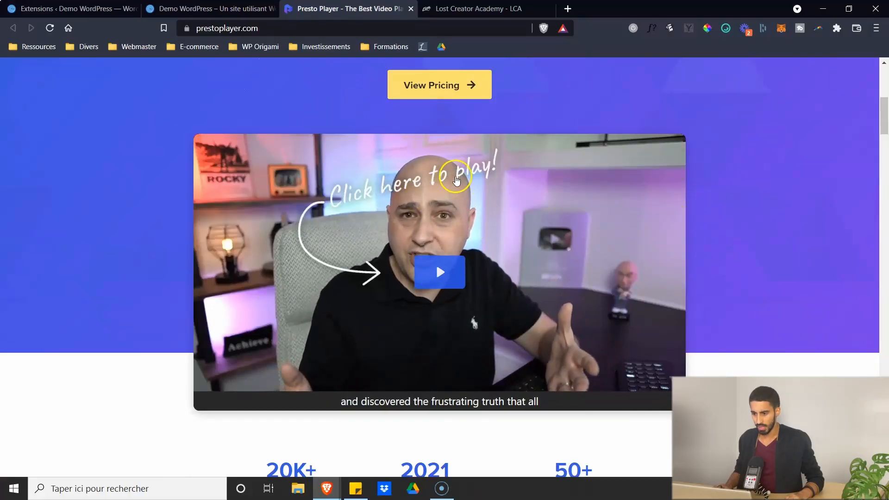
{"action": "scroll", "coordinate": [542, 139], "scroll_direction": "up", "scroll_amount": 5}
{"action": "scroll", "coordinate": [484, 155], "scroll_direction": "down", "scroll_amount": 4}
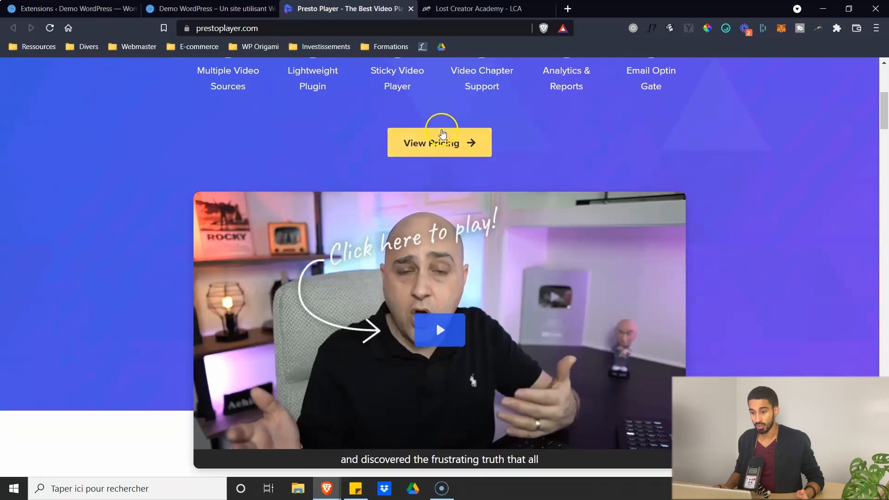
{"action": "scroll", "coordinate": [621, 179], "scroll_direction": "down", "scroll_amount": 1}
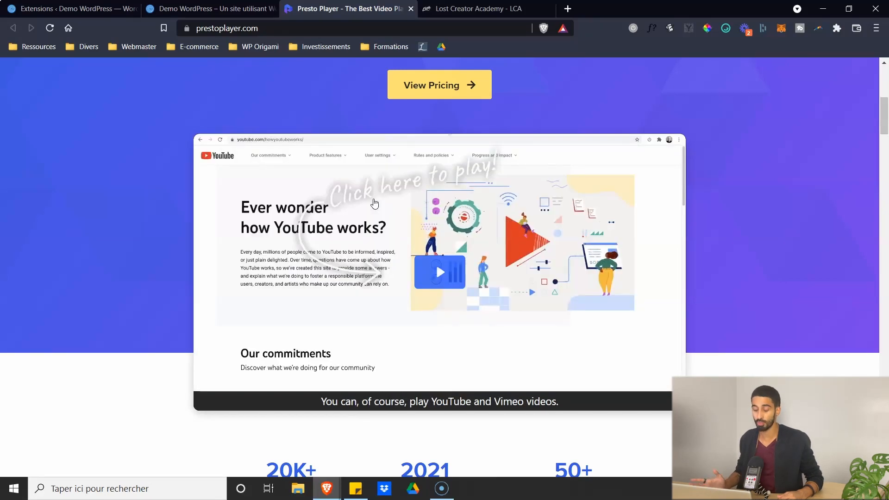
{"action": "left_click", "coordinate": [462, 144]}
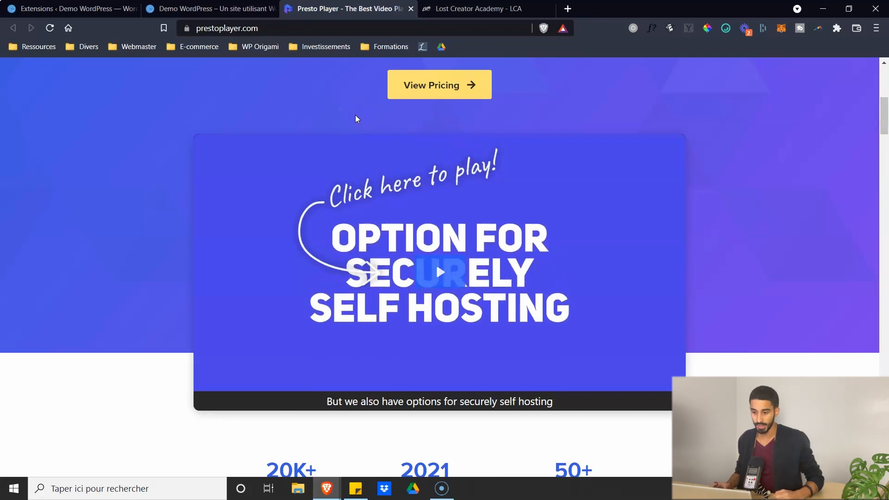
Step: Switch to the Lost Creator Academy site and examine the video player embedded on its home page
{"action": "left_click", "coordinate": [460, 22]}
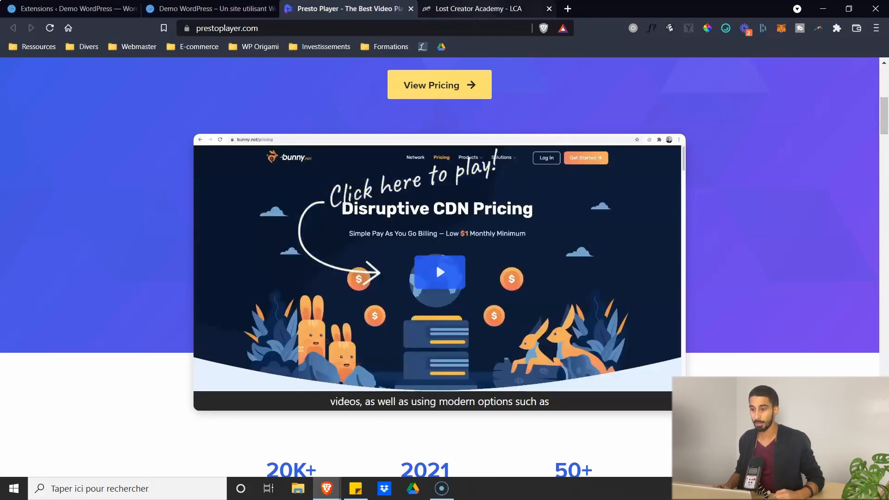
{"action": "left_click", "coordinate": [461, 9]}
{"action": "scroll", "coordinate": [333, 137], "scroll_direction": "down", "scroll_amount": 5}
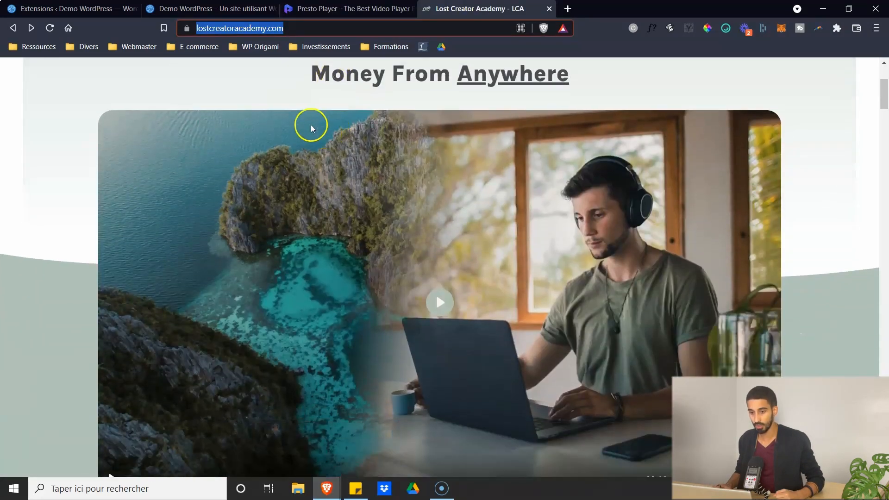
{"action": "scroll", "coordinate": [808, 211], "scroll_direction": "up", "scroll_amount": 3}
{"action": "scroll", "coordinate": [447, 271], "scroll_direction": "up", "scroll_amount": 1}
{"action": "scroll", "coordinate": [446, 268], "scroll_direction": "down", "scroll_amount": 1}
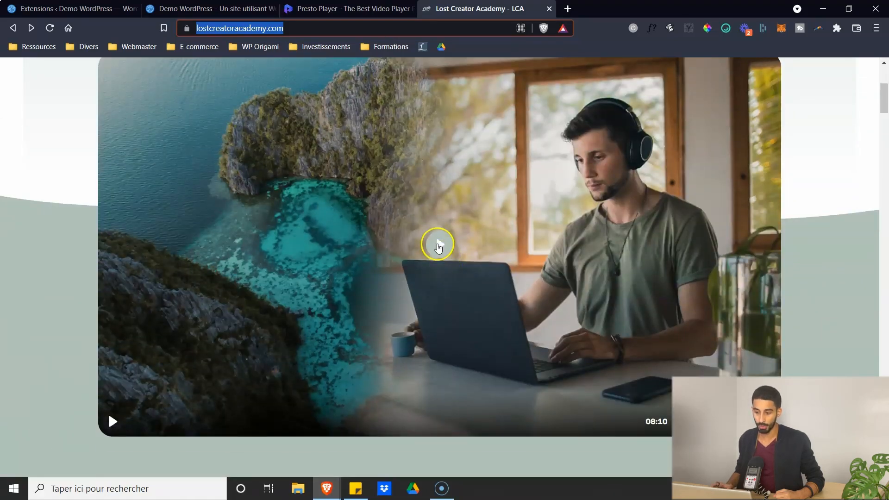
{"action": "scroll", "coordinate": [265, 390], "scroll_direction": "up", "scroll_amount": 1}
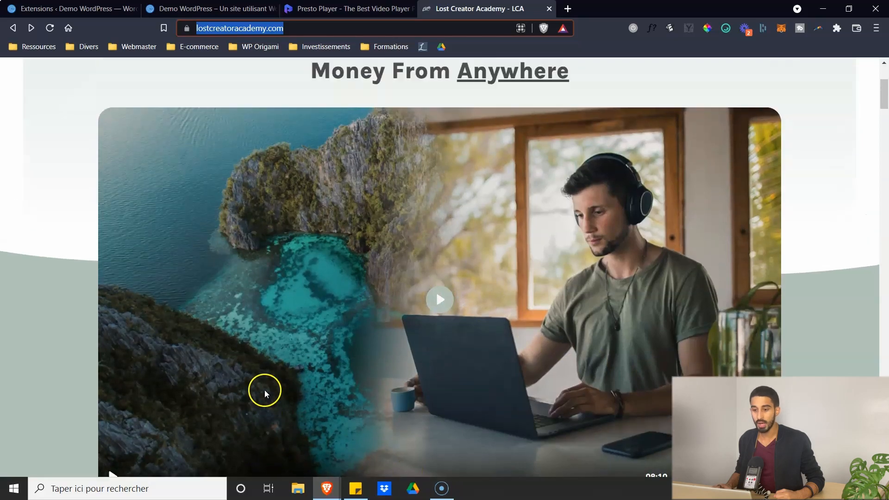
{"action": "scroll", "coordinate": [262, 366], "scroll_direction": "down", "scroll_amount": 1}
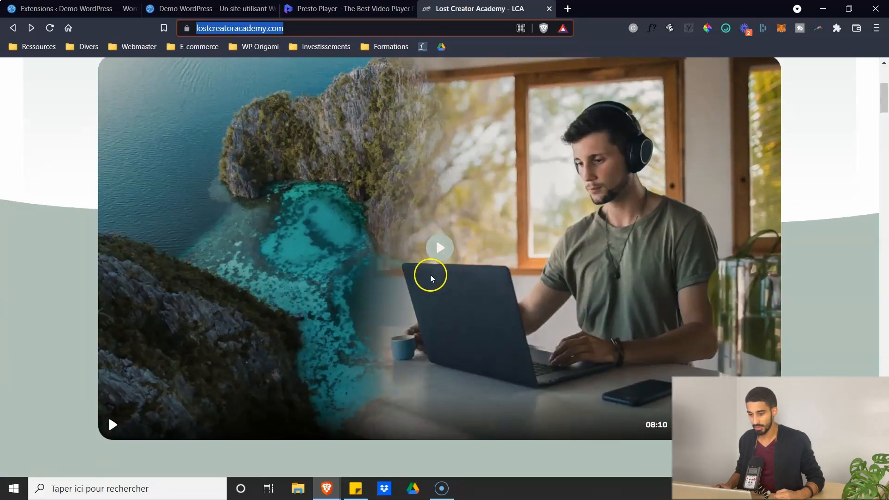
{"action": "scroll", "coordinate": [429, 274], "scroll_direction": "up", "scroll_amount": 1}
{"action": "scroll", "coordinate": [223, 123], "scroll_direction": "down", "scroll_amount": 1}
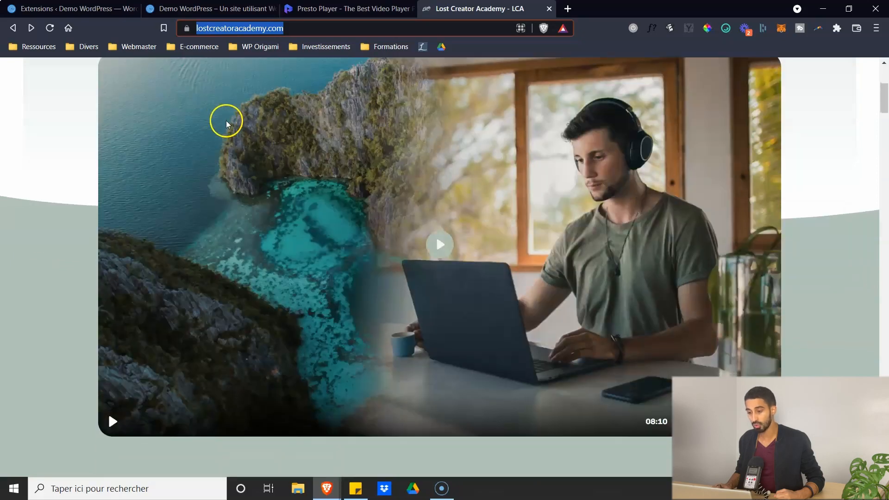
Step: Play the Lost Creator Academy home page video briefly and pause it to examine the player controls
{"action": "left_click", "coordinate": [437, 237]}
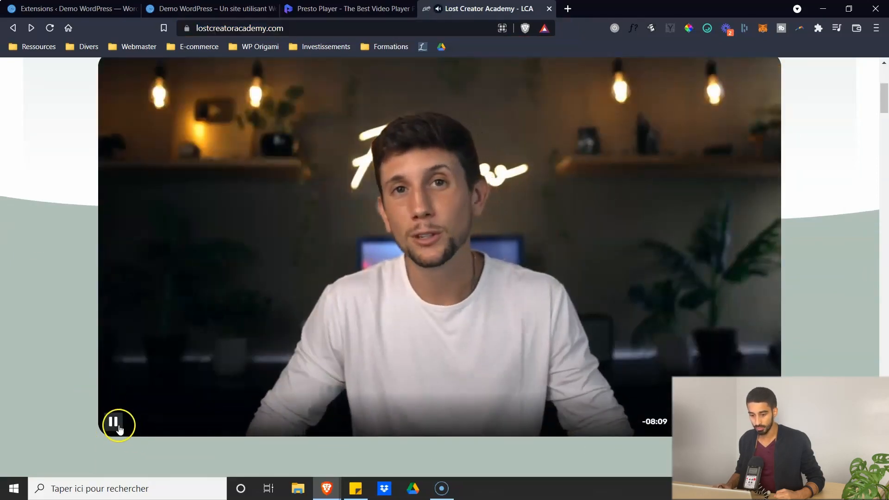
{"action": "left_click", "coordinate": [113, 422]}
{"action": "scroll", "coordinate": [423, 213], "scroll_direction": "down", "scroll_amount": 2}
{"action": "scroll", "coordinate": [645, 229], "scroll_direction": "up", "scroll_amount": 3}
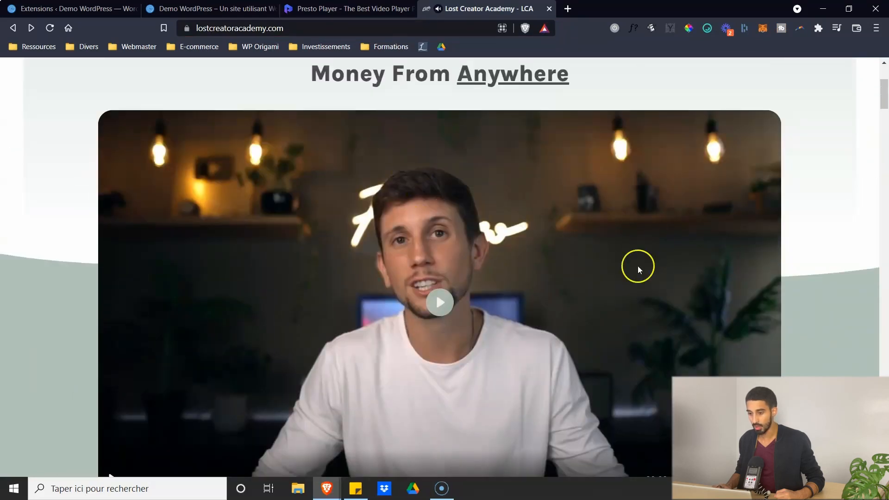
{"action": "scroll", "coordinate": [490, 274], "scroll_direction": "down", "scroll_amount": 1}
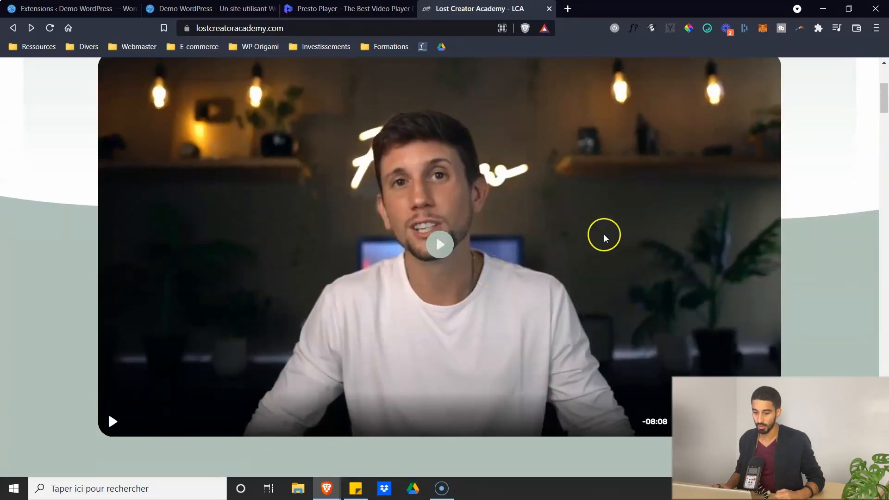
Step: Examine the free training offer, the email gate over the training page's video and the contact form below it
{"action": "scroll", "coordinate": [651, 261], "scroll_direction": "down", "scroll_amount": 7}
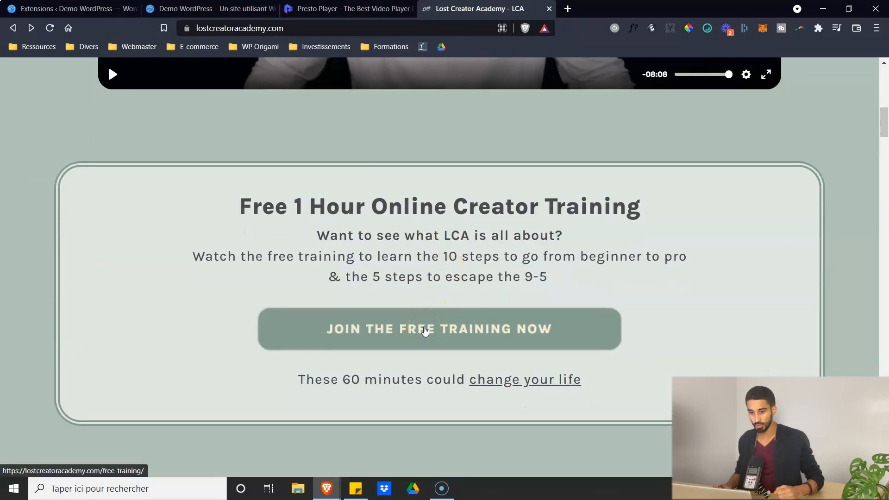
{"action": "scroll", "coordinate": [383, 189], "scroll_direction": "down", "scroll_amount": 5}
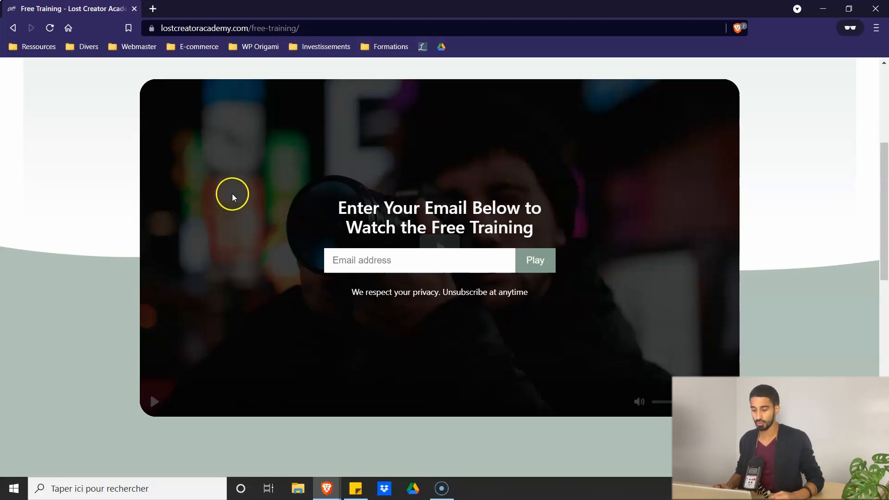
{"action": "scroll", "coordinate": [193, 204], "scroll_direction": "up", "scroll_amount": 2}
{"action": "scroll", "coordinate": [127, 177], "scroll_direction": "down", "scroll_amount": 5}
{"action": "scroll", "coordinate": [121, 169], "scroll_direction": "down", "scroll_amount": 5}
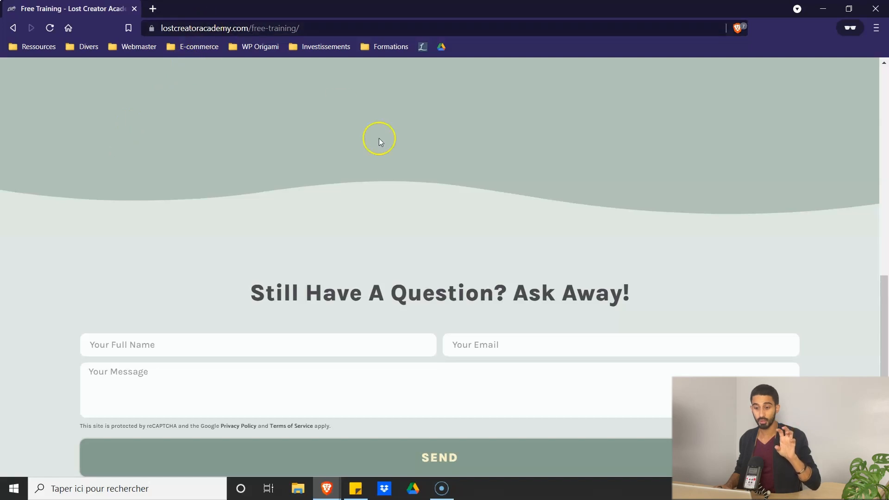
{"action": "scroll", "coordinate": [394, 130], "scroll_direction": "down", "scroll_amount": 3}
{"action": "scroll", "coordinate": [469, 163], "scroll_direction": "up", "scroll_amount": 3}
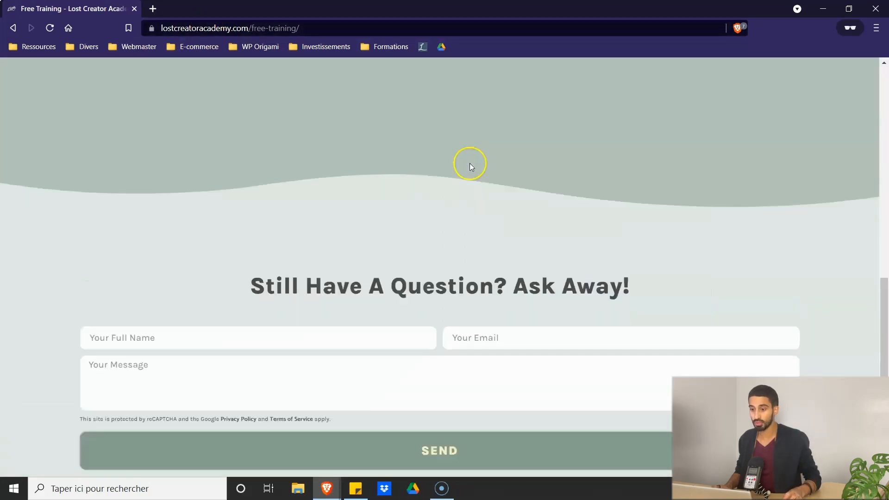
{"action": "scroll", "coordinate": [471, 171], "scroll_direction": "down", "scroll_amount": 3}
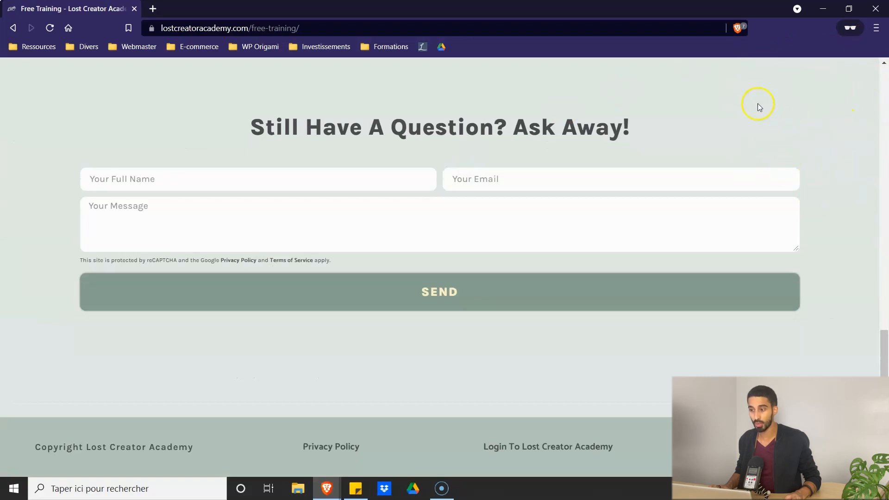
Step: Return to the WordPress extensions list and search the extensions available to add for "presto player"
{"action": "left_click_drag", "start_coordinate": [825, 80], "coordinate": [610, 130]}
{"action": "left_click", "coordinate": [669, 124]}
{"action": "scroll", "coordinate": [669, 124], "scroll_direction": "up", "scroll_amount": 15}
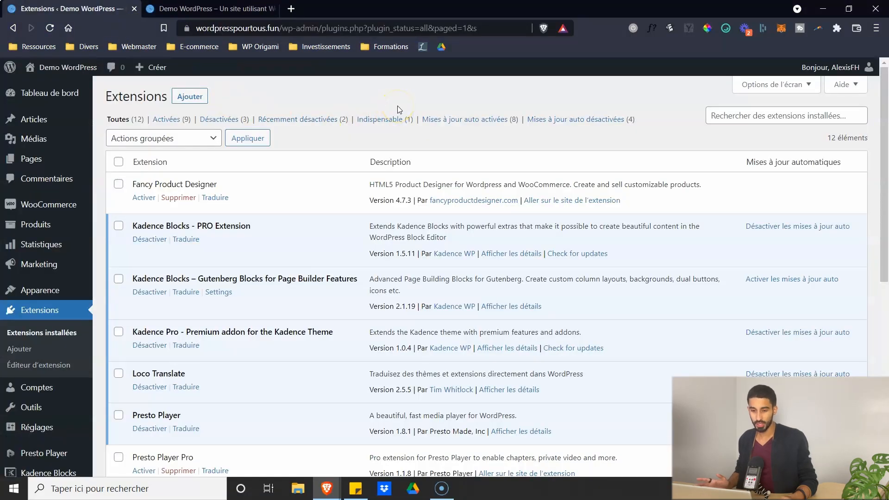
{"action": "left_click", "coordinate": [193, 99]}
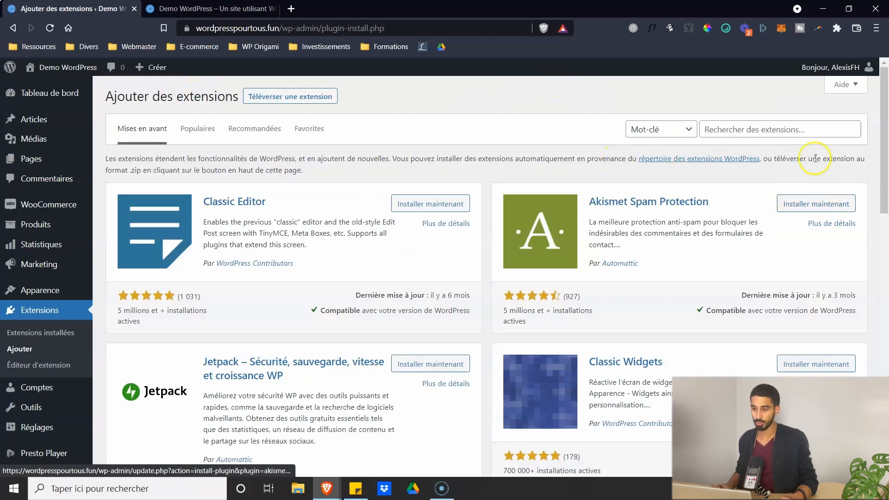
{"action": "left_click", "coordinate": [797, 135]}
{"action": "type", "text": "presto player"}
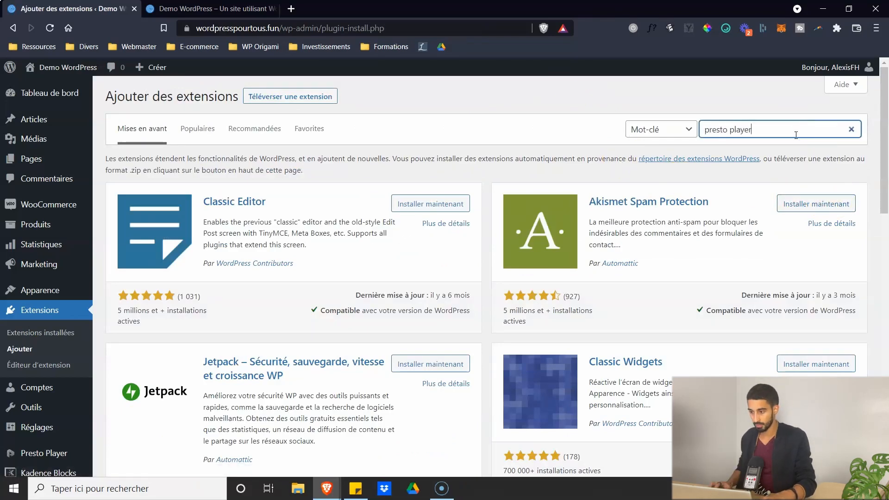
{"action": "key", "text": "Return"}
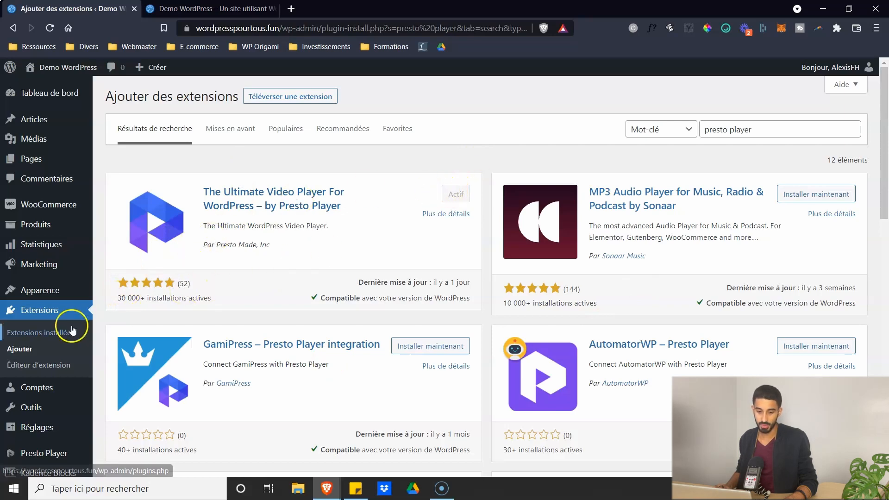
Step: Look over Presto Player's Media Hub and open its Analytics page
{"action": "scroll", "coordinate": [58, 338], "scroll_direction": "down", "scroll_amount": 2}
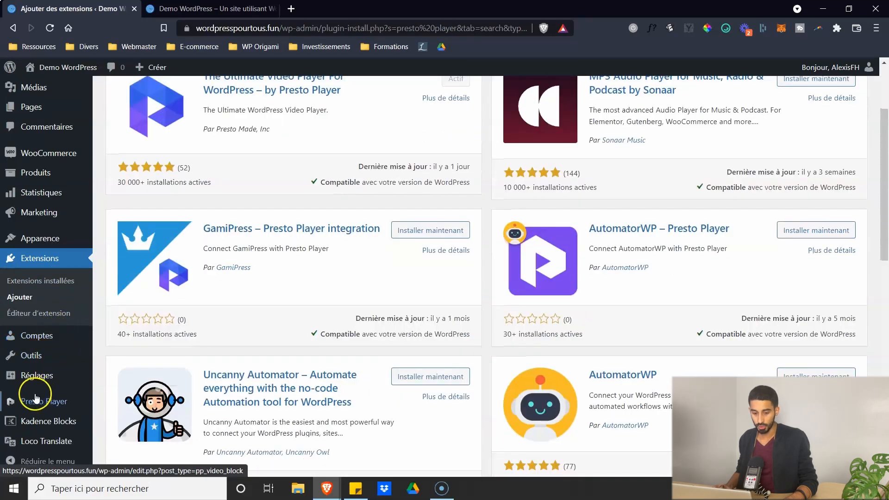
{"action": "mouse_move", "coordinate": [42, 403]}
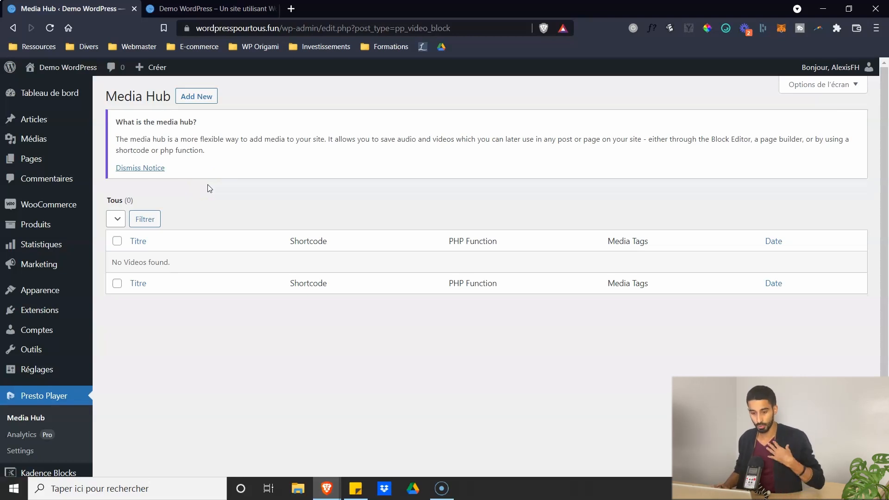
{"action": "scroll", "coordinate": [190, 187], "scroll_direction": "down", "scroll_amount": 1}
{"action": "scroll", "coordinate": [185, 188], "scroll_direction": "up", "scroll_amount": 1}
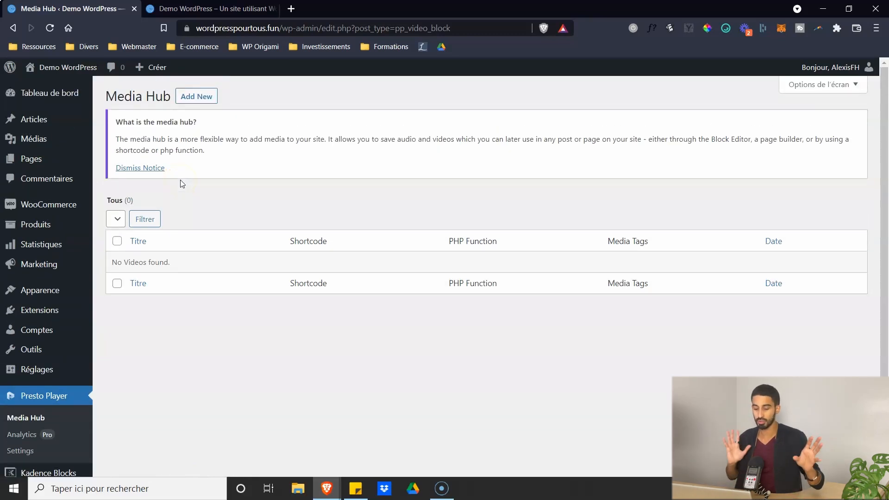
{"action": "scroll", "coordinate": [182, 185], "scroll_direction": "down", "scroll_amount": 1}
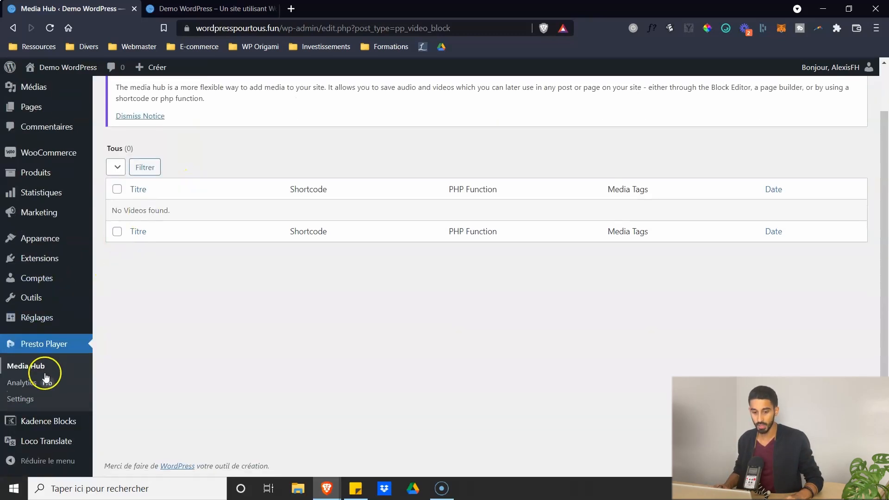
{"action": "left_click", "coordinate": [19, 388]}
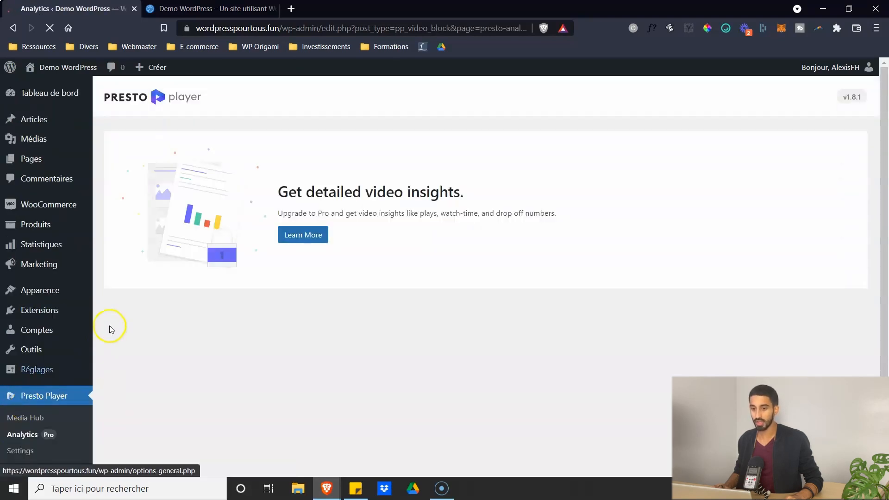
Step: Open the Presto Player settings and review the general branding, analytics and preset options
{"action": "scroll", "coordinate": [108, 324], "scroll_direction": "down", "scroll_amount": 1}
{"action": "left_click", "coordinate": [34, 400]}
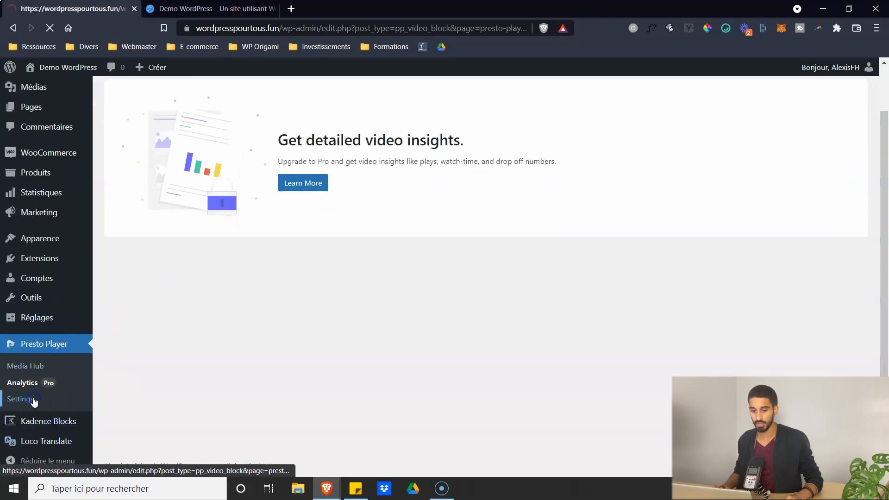
{"action": "scroll", "coordinate": [143, 152], "scroll_direction": "down", "scroll_amount": 5}
{"action": "scroll", "coordinate": [222, 92], "scroll_direction": "up", "scroll_amount": 4}
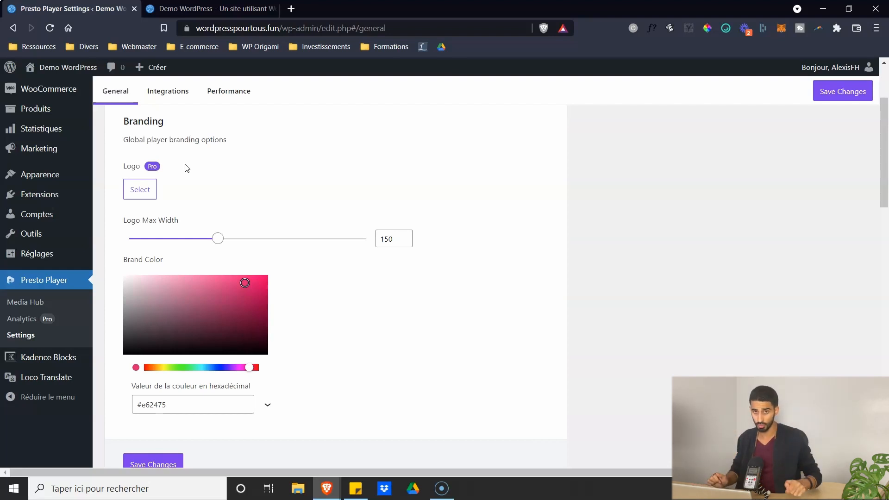
{"action": "scroll", "coordinate": [181, 208], "scroll_direction": "down", "scroll_amount": 6}
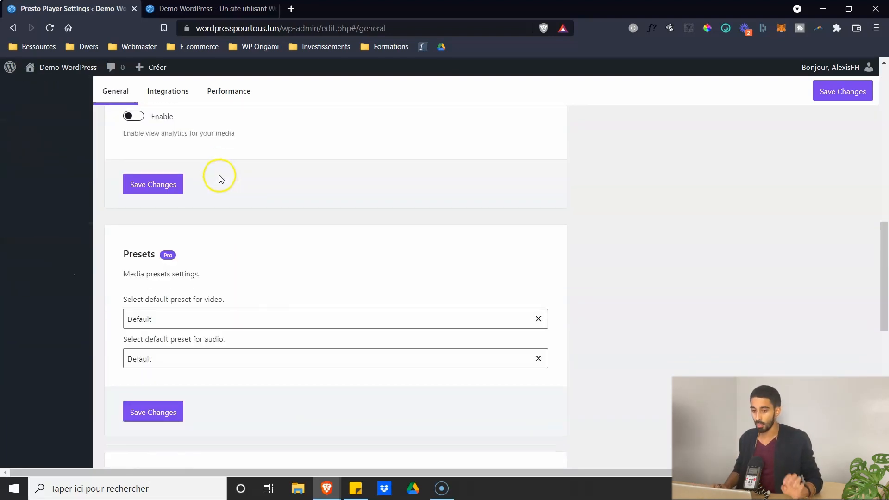
{"action": "scroll", "coordinate": [219, 193], "scroll_direction": "up", "scroll_amount": 8}
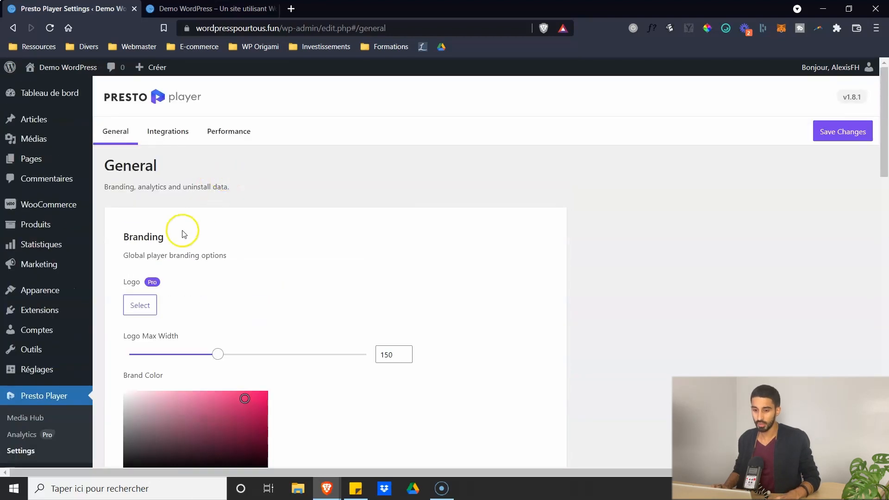
Step: Review the Presto Player integration settings, including Google Analytics, YouTube and Email Capture
{"action": "left_click", "coordinate": [175, 131]}
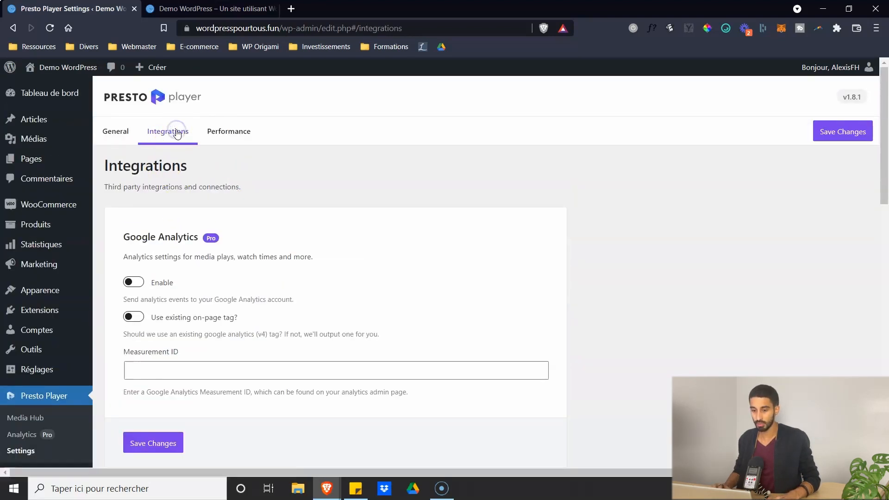
{"action": "scroll", "coordinate": [176, 135], "scroll_direction": "down", "scroll_amount": 5}
{"action": "scroll", "coordinate": [172, 136], "scroll_direction": "down", "scroll_amount": 8}
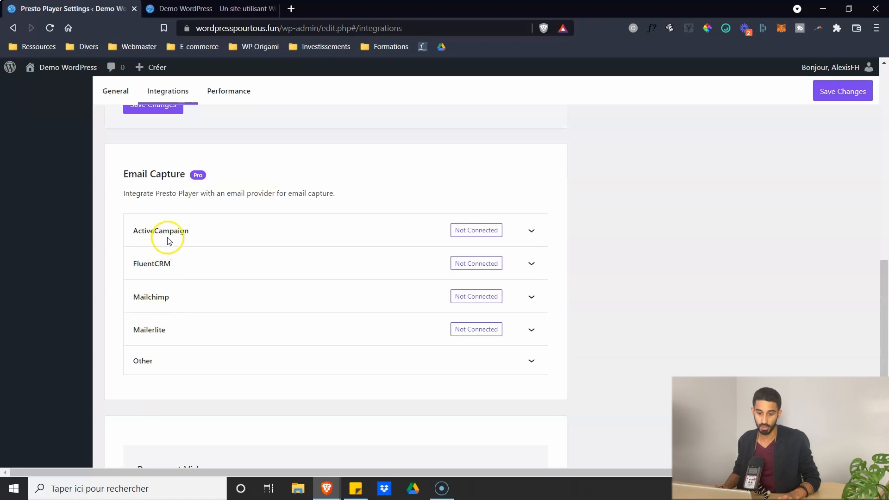
{"action": "scroll", "coordinate": [157, 217], "scroll_direction": "down", "scroll_amount": 4}
{"action": "scroll", "coordinate": [234, 204], "scroll_direction": "up", "scroll_amount": 13}
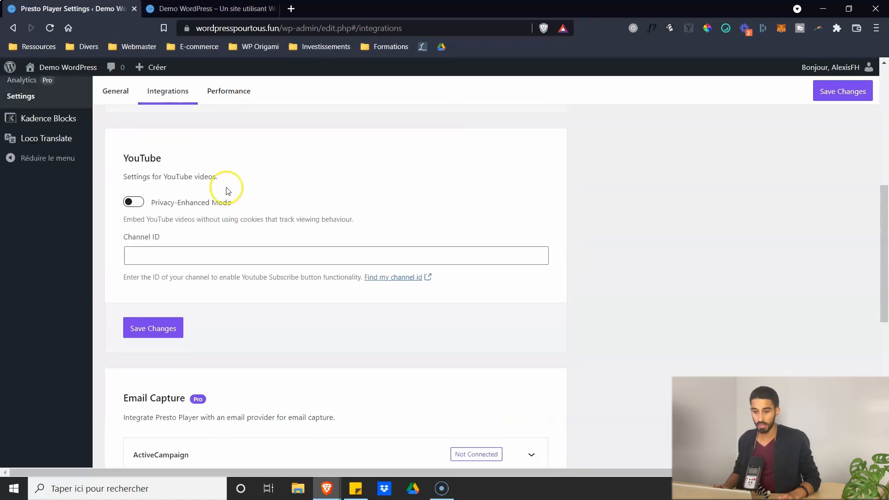
Step: Review the Presto Player performance settings, switching Dynamically Load JavaScript on and back off
{"action": "left_click", "coordinate": [230, 97]}
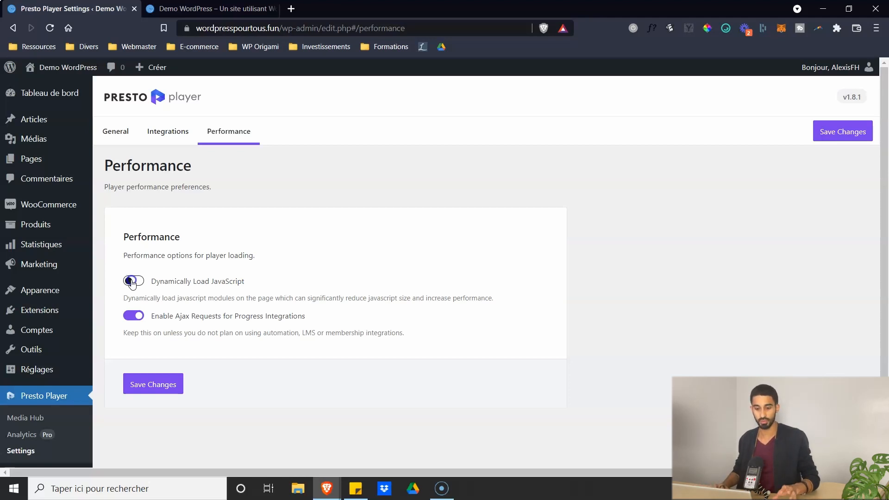
{"action": "left_click", "coordinate": [133, 282]}
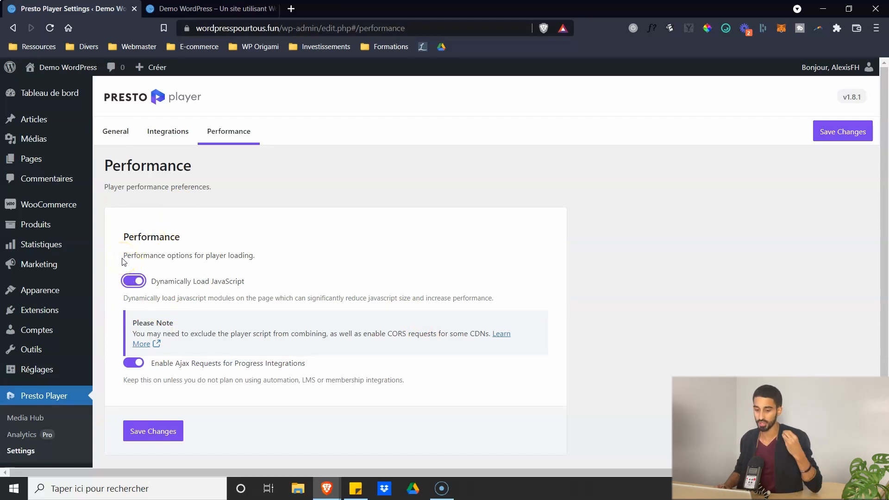
{"action": "left_click", "coordinate": [134, 280]}
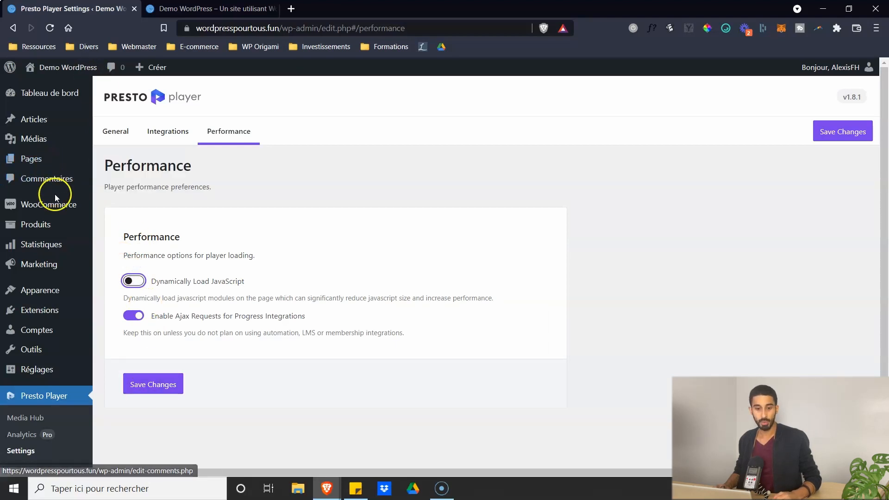
Step: Open the demo site's home page for editing and delete the YouTube block in the "Qui sommes-nous..." section
{"action": "left_click", "coordinate": [213, 8]}
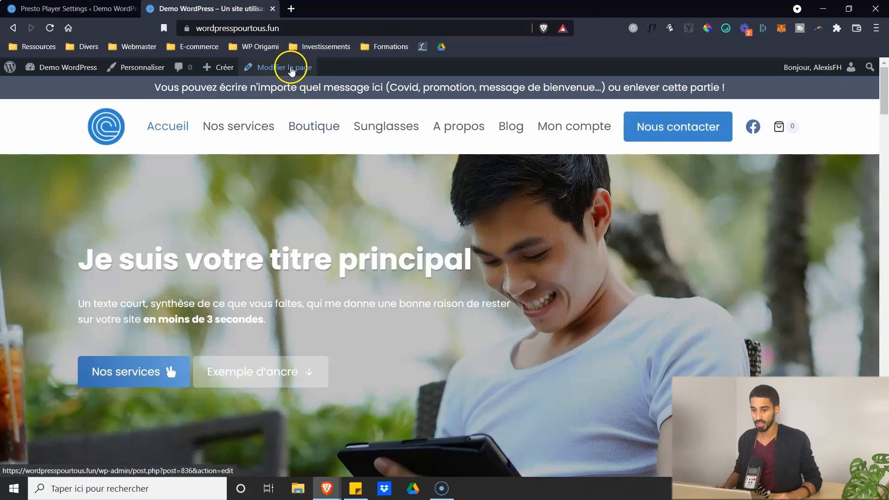
{"action": "scroll", "coordinate": [368, 119], "scroll_direction": "down", "scroll_amount": 10}
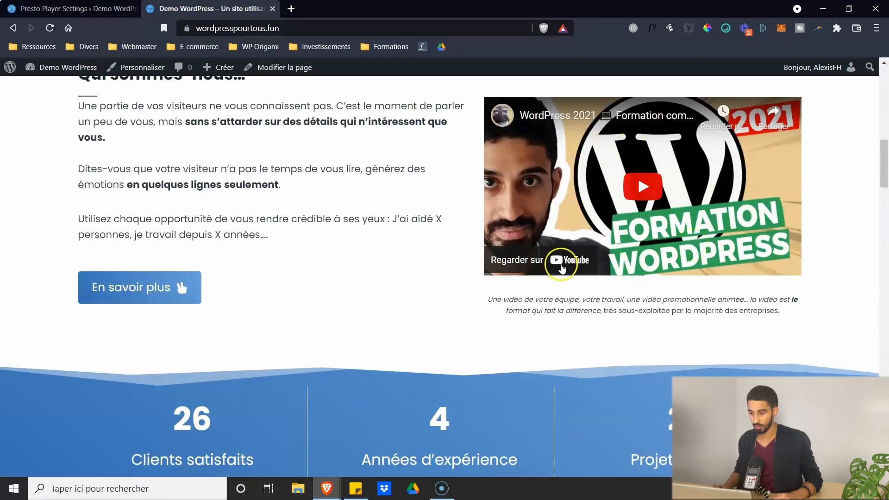
{"action": "scroll", "coordinate": [643, 272], "scroll_direction": "up", "scroll_amount": 1}
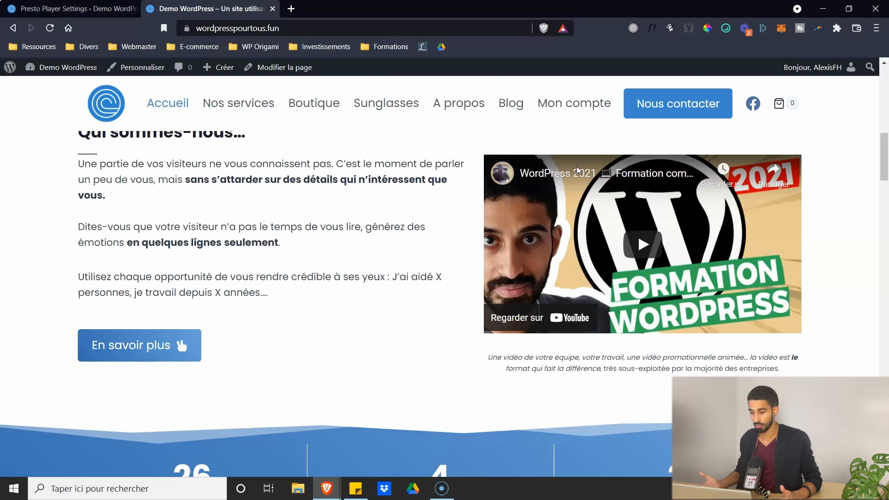
{"action": "left_click", "coordinate": [285, 73]}
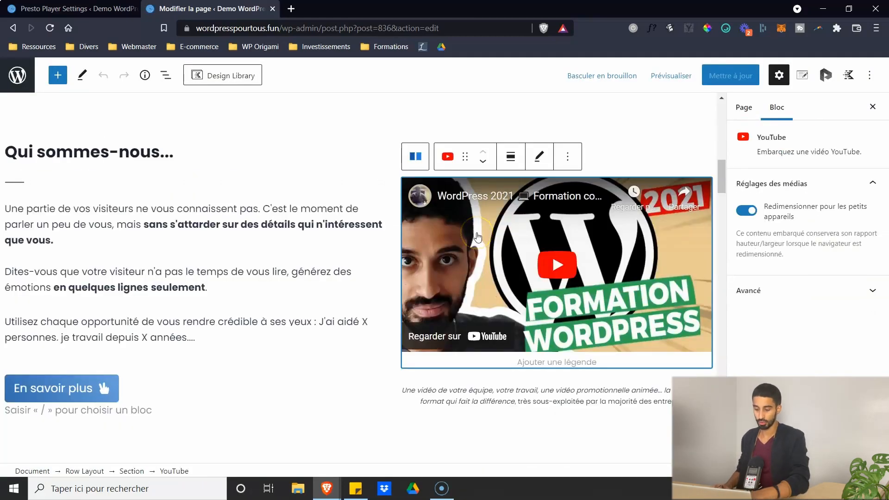
{"action": "key", "text": "Delete"}
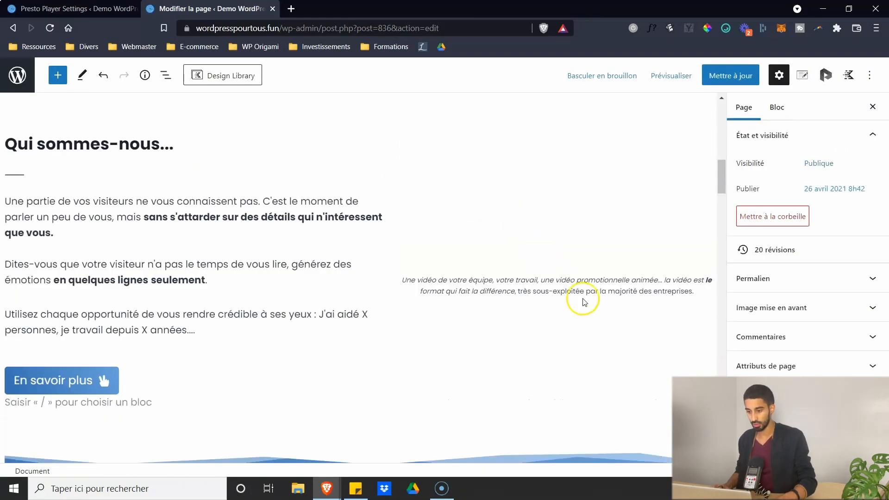
Step: Search the blocks for "presto" and insert a Presto Youtube Video block below the italic video caption
{"action": "left_click", "coordinate": [700, 295]}
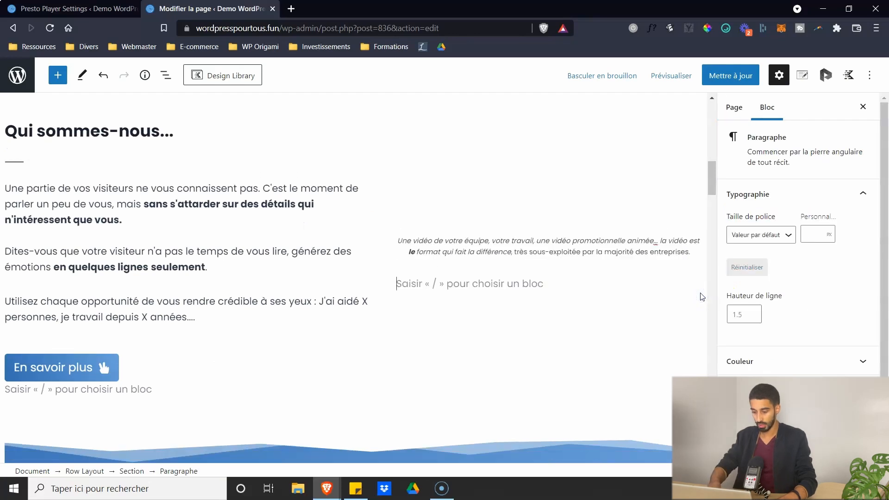
{"action": "left_click", "coordinate": [58, 77]}
{"action": "left_click", "coordinate": [66, 103]}
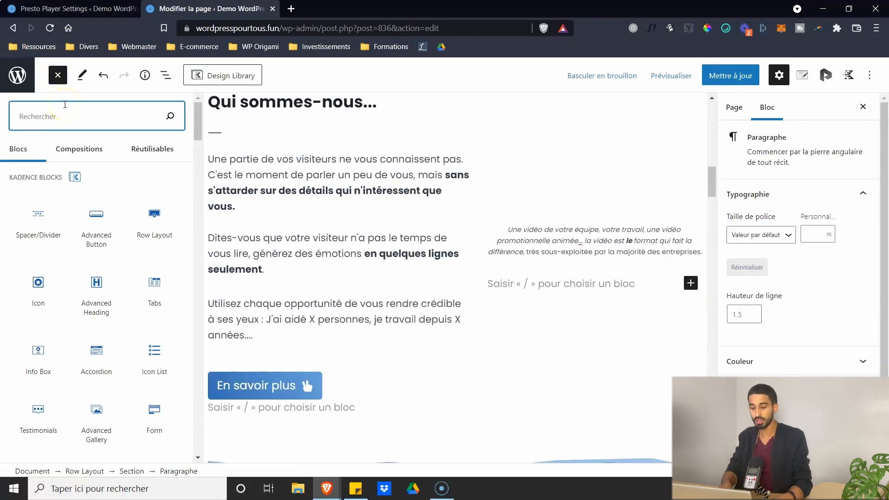
{"action": "type", "text": "presto"}
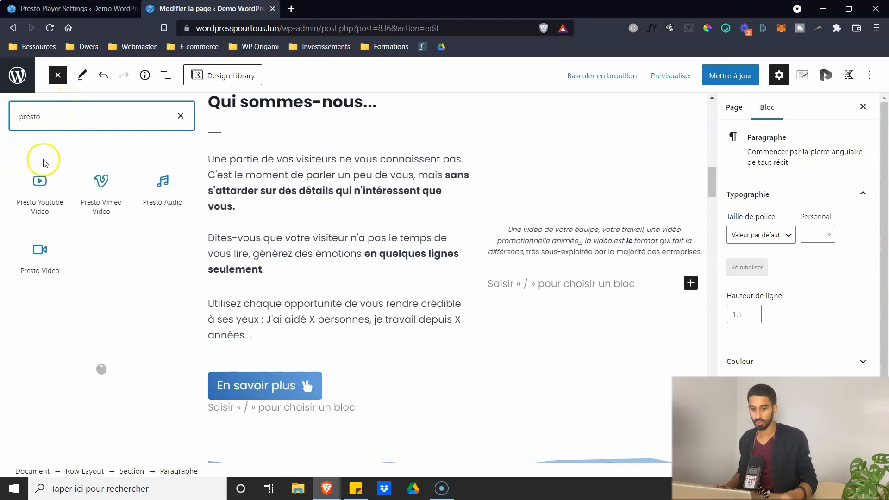
{"action": "mouse_move", "coordinate": [52, 188]}
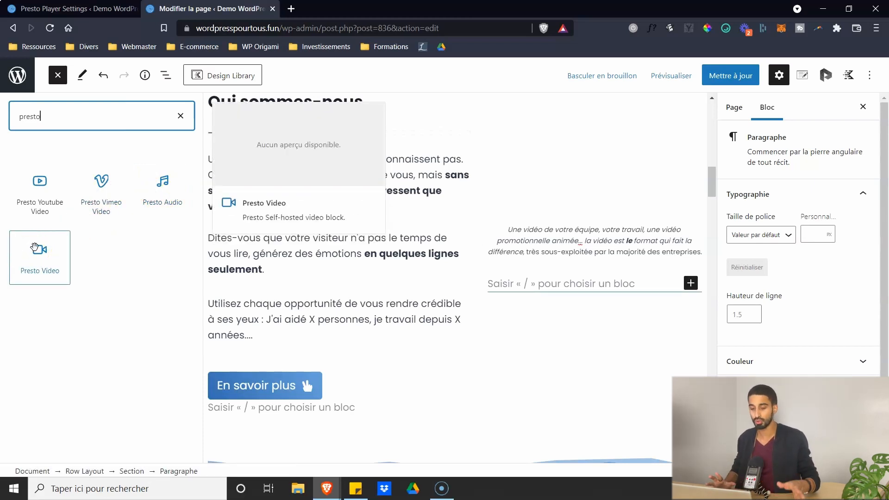
{"action": "left_click", "coordinate": [35, 185]}
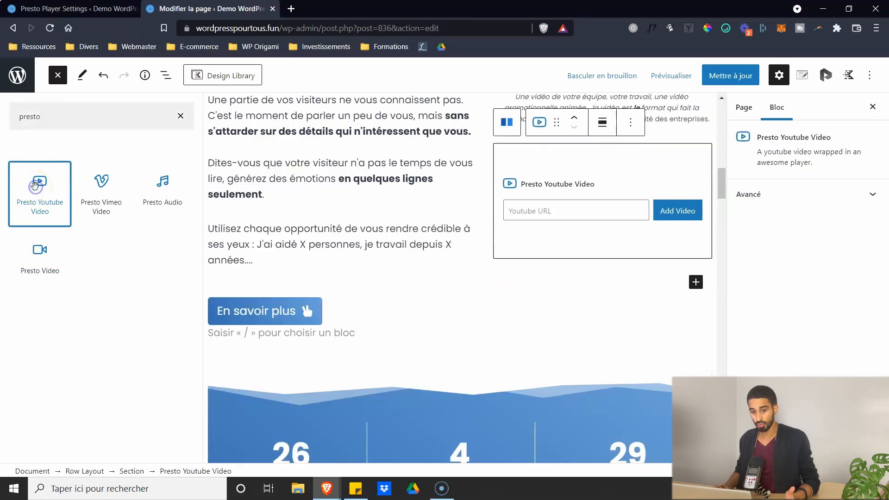
{"action": "left_click", "coordinate": [468, 261]}
{"action": "type", "text": "https://youtu.be/IHM80V43_Po"}
{"action": "left_click", "coordinate": [623, 260]}
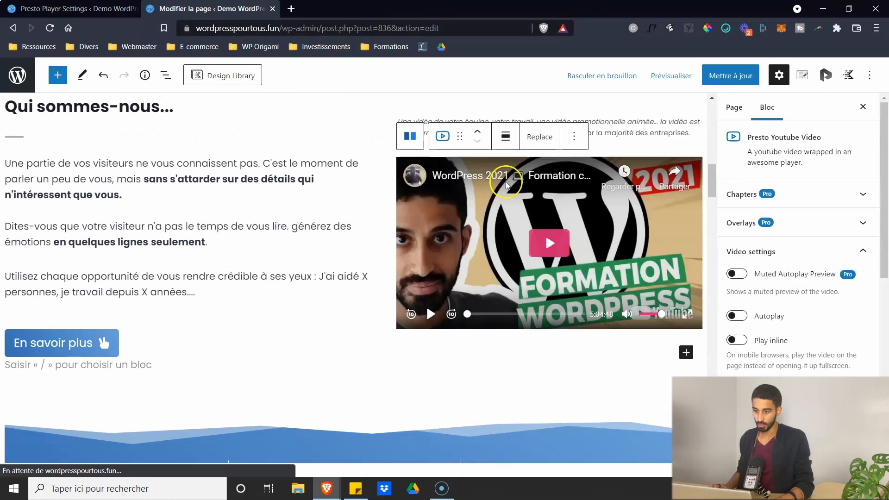
{"action": "scroll", "coordinate": [492, 150], "scroll_direction": "up", "scroll_amount": 1}
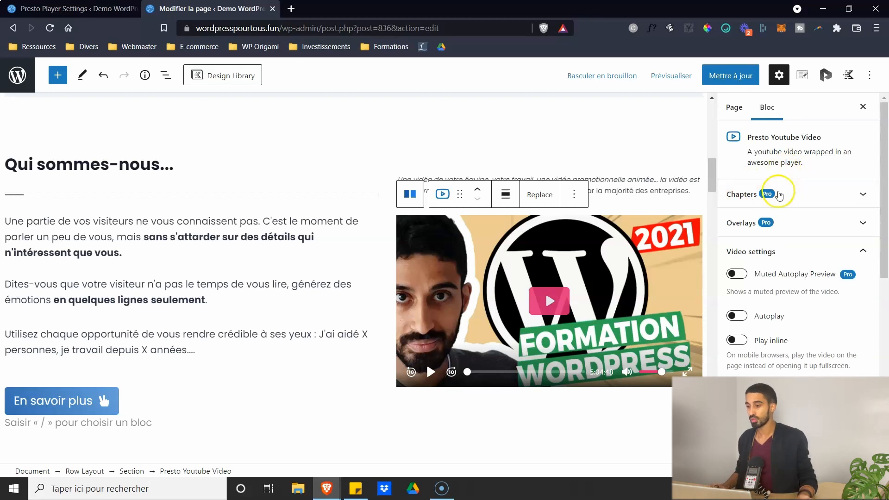
Step: Collapse the block's video settings and presets, and examine its Chapters and Overlays options
{"action": "left_click", "coordinate": [800, 255]}
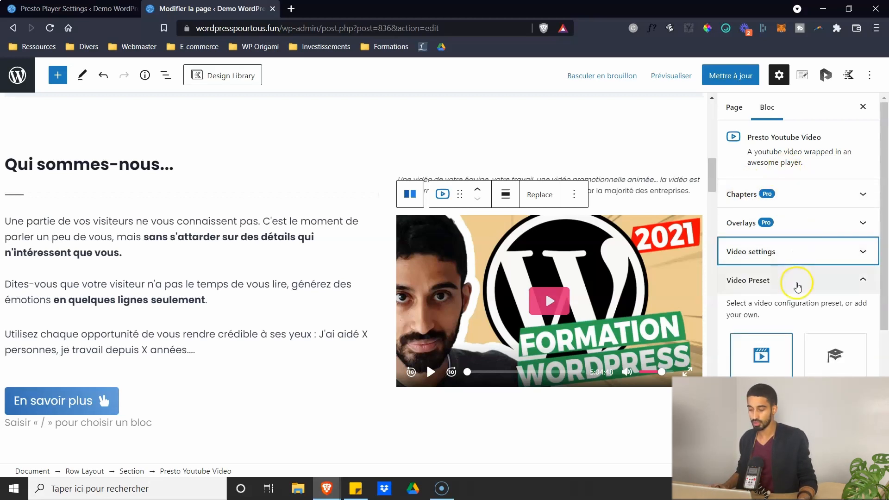
{"action": "left_click", "coordinate": [797, 283]}
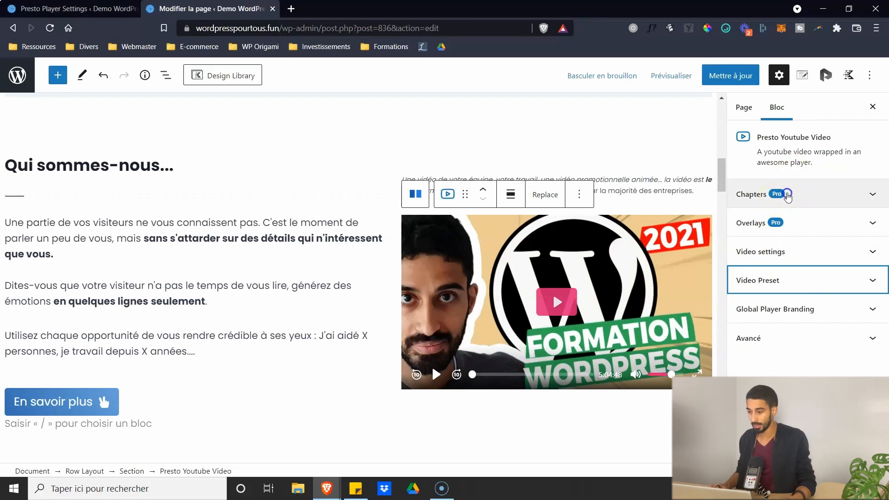
{"action": "left_click", "coordinate": [788, 195]}
{"action": "left_click", "coordinate": [761, 221]}
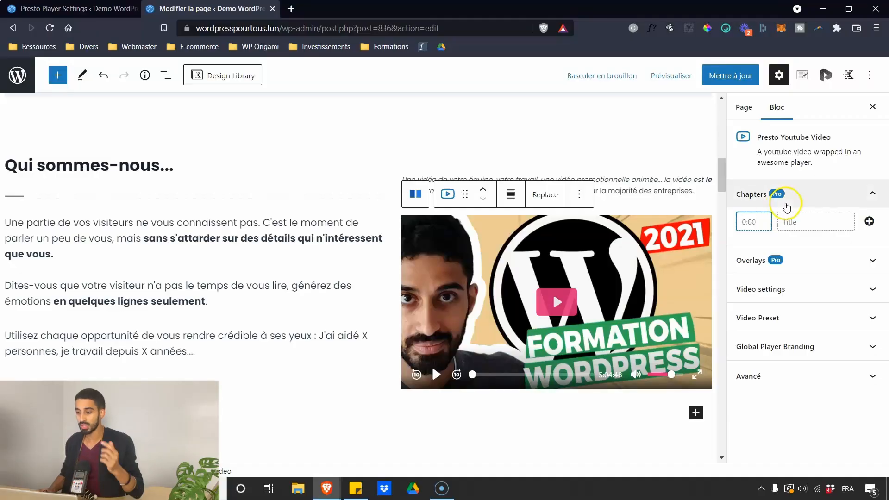
{"action": "left_click", "coordinate": [796, 197]}
{"action": "left_click", "coordinate": [792, 215]}
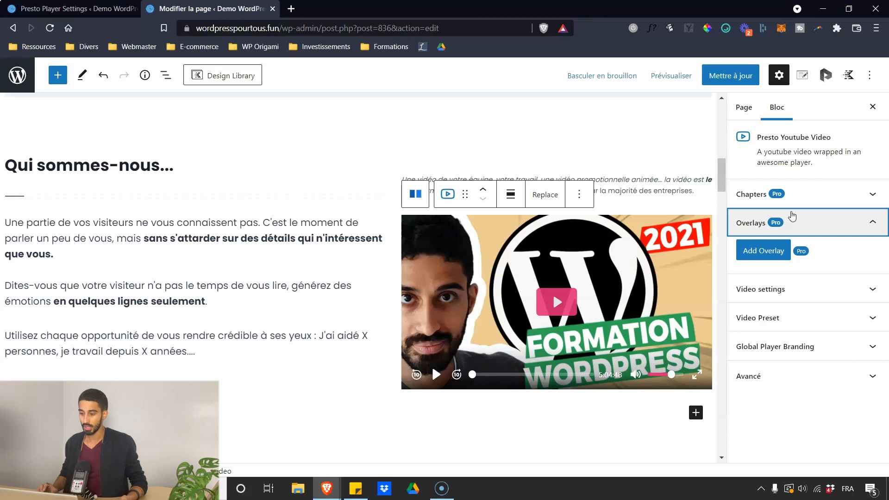
{"action": "left_click", "coordinate": [765, 254]}
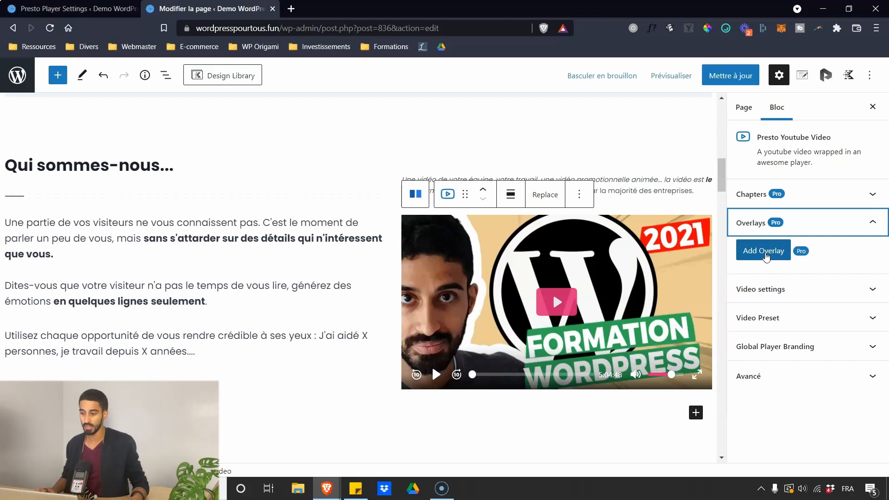
{"action": "left_click", "coordinate": [766, 254]}
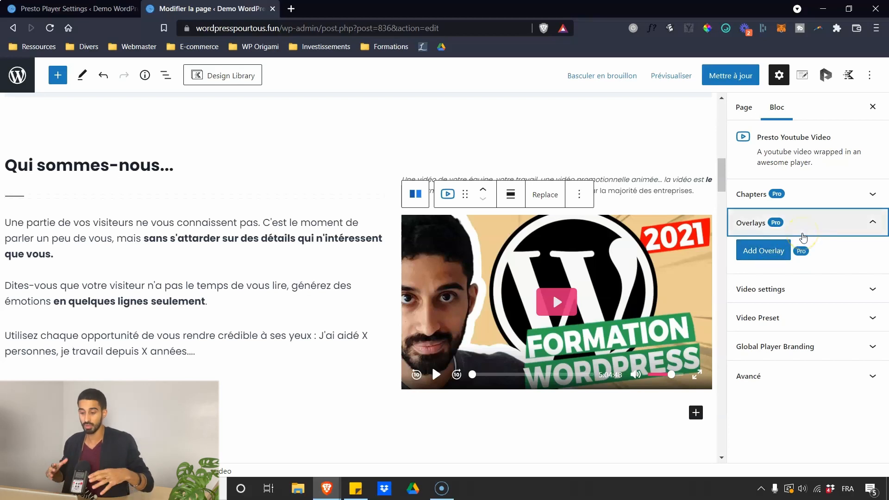
{"action": "left_click", "coordinate": [802, 233]}
Step: Review the block's video settings, including Muted Autoplay Preview, and switch Play inline on and back off
{"action": "left_click", "coordinate": [800, 250]}
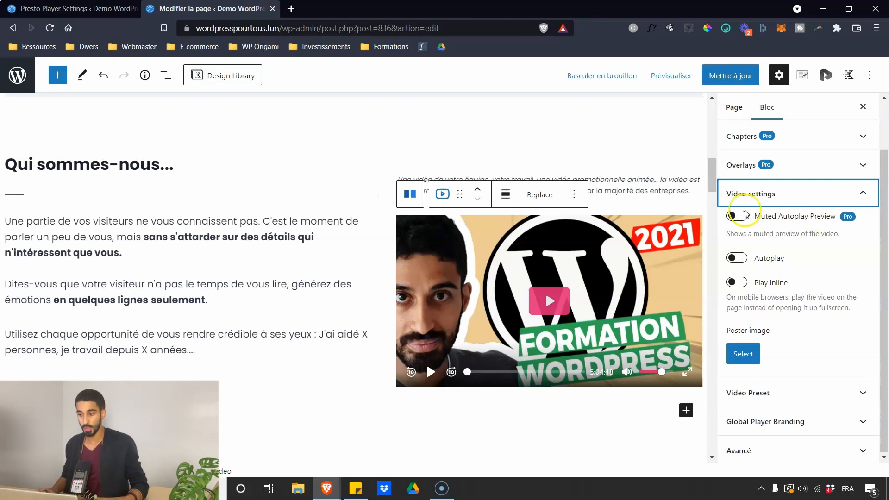
{"action": "left_click", "coordinate": [758, 216]}
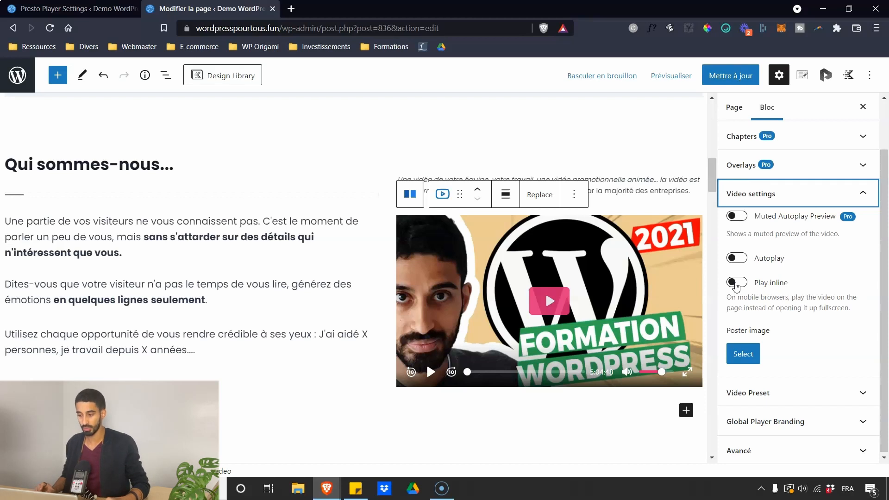
{"action": "left_click", "coordinate": [737, 286]}
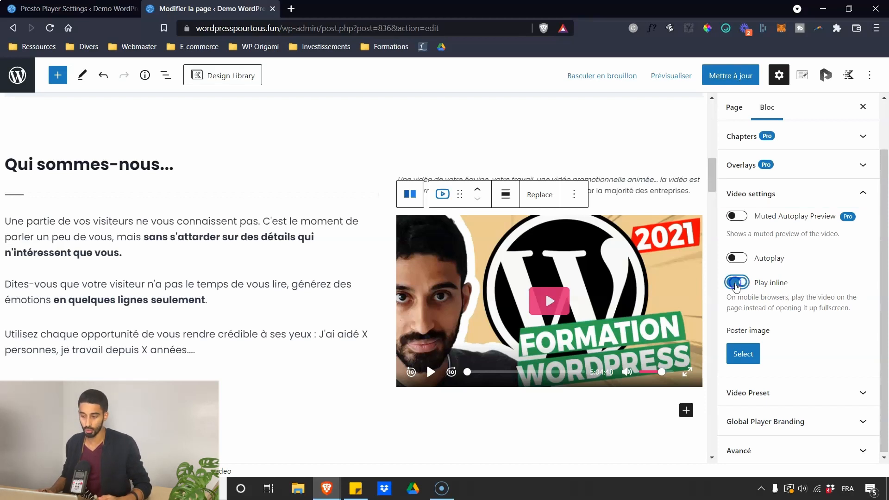
{"action": "left_click", "coordinate": [736, 283]}
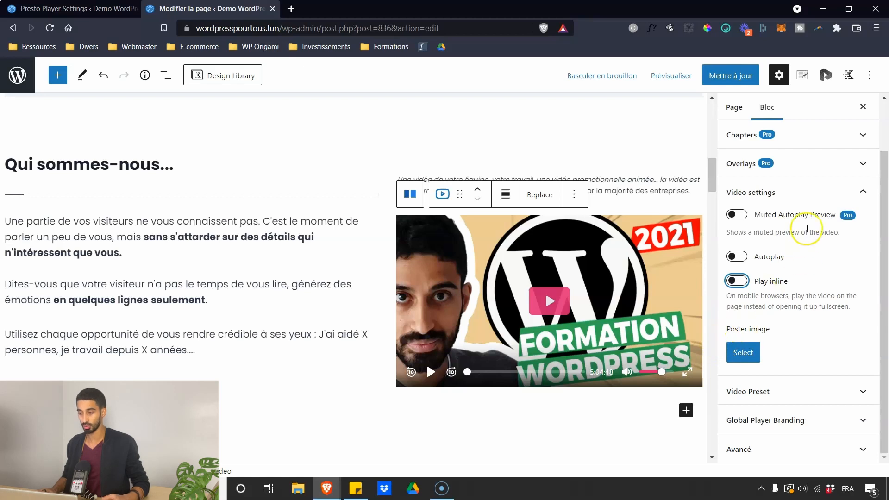
{"action": "left_click", "coordinate": [789, 200]}
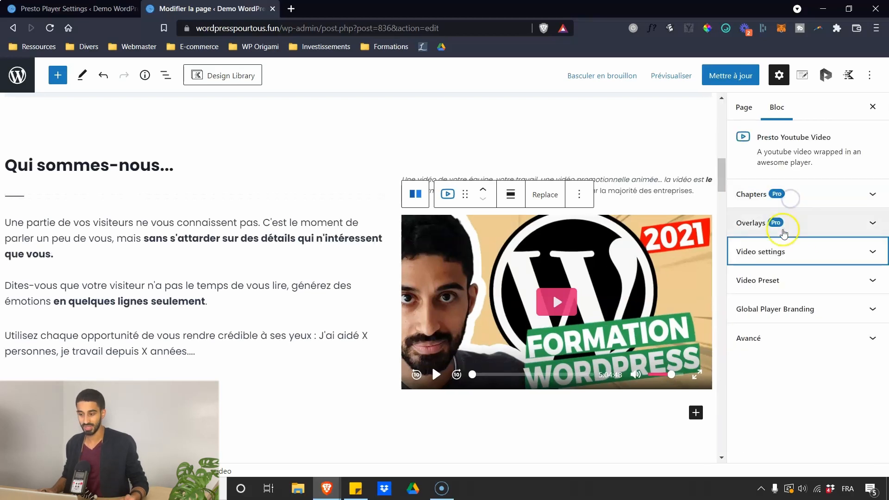
Step: Look over the video presets and apply the Course preset to the Presto Youtube Video block
{"action": "left_click", "coordinate": [770, 274]}
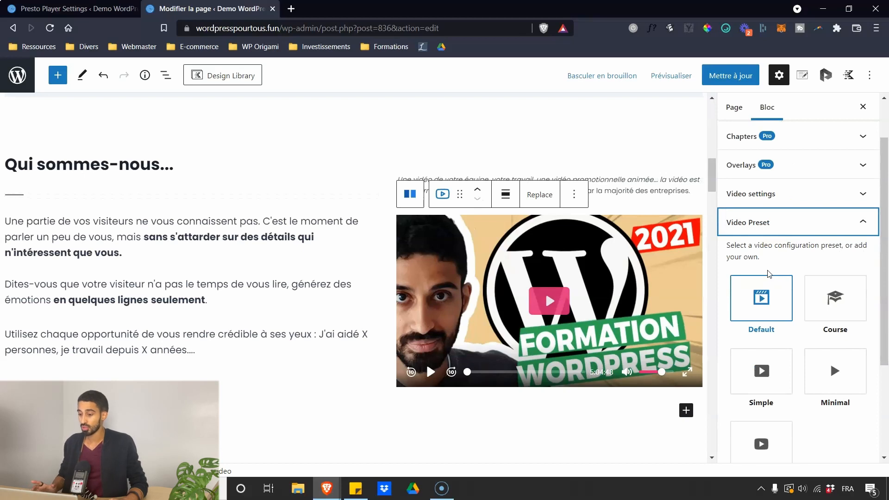
{"action": "scroll", "coordinate": [767, 255], "scroll_direction": "down", "scroll_amount": 3}
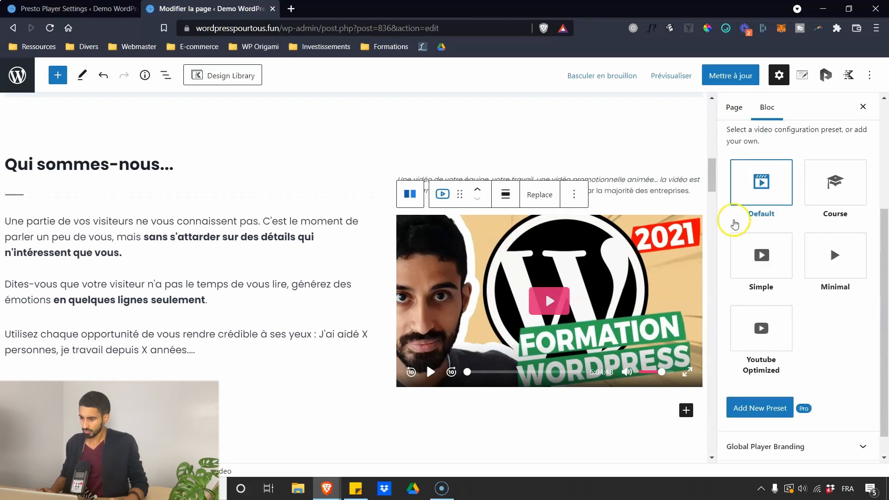
{"action": "left_click", "coordinate": [785, 410]}
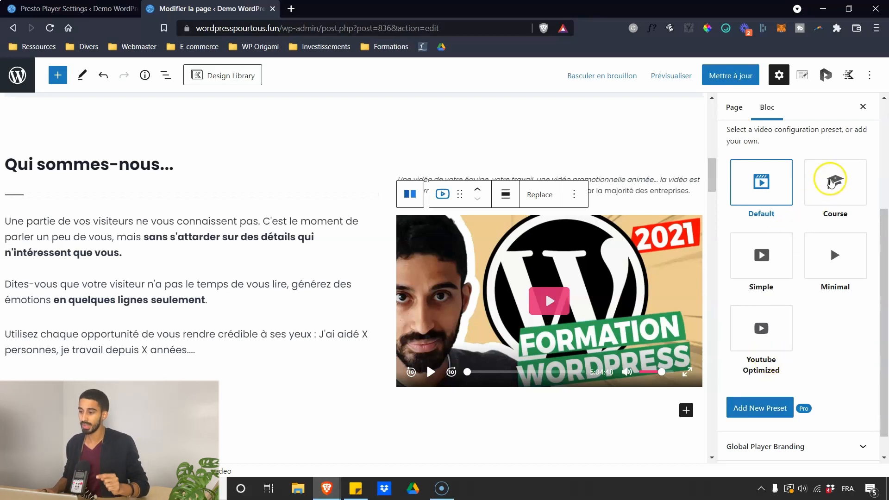
{"action": "scroll", "coordinate": [822, 199], "scroll_direction": "up", "scroll_amount": 1}
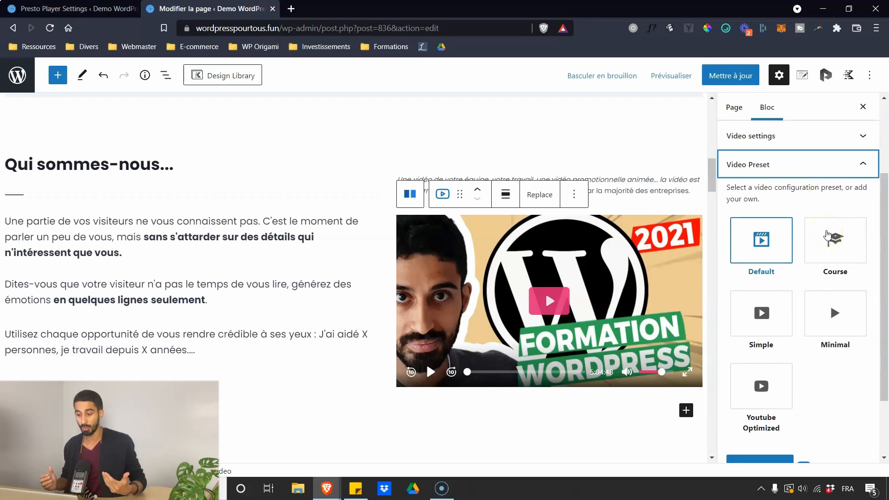
{"action": "left_click", "coordinate": [832, 236]}
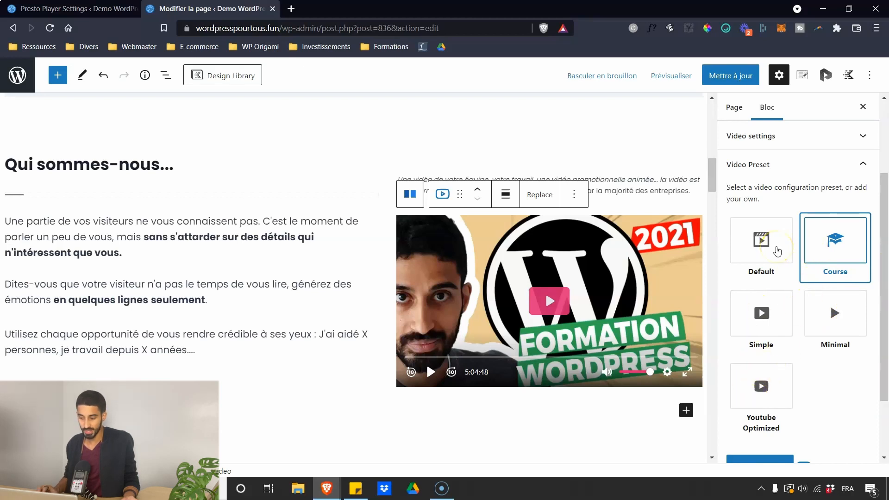
Step: Try the Simple and Minimal presets on the video and return to the Course preset
{"action": "scroll", "coordinate": [787, 345], "scroll_direction": "down", "scroll_amount": 1}
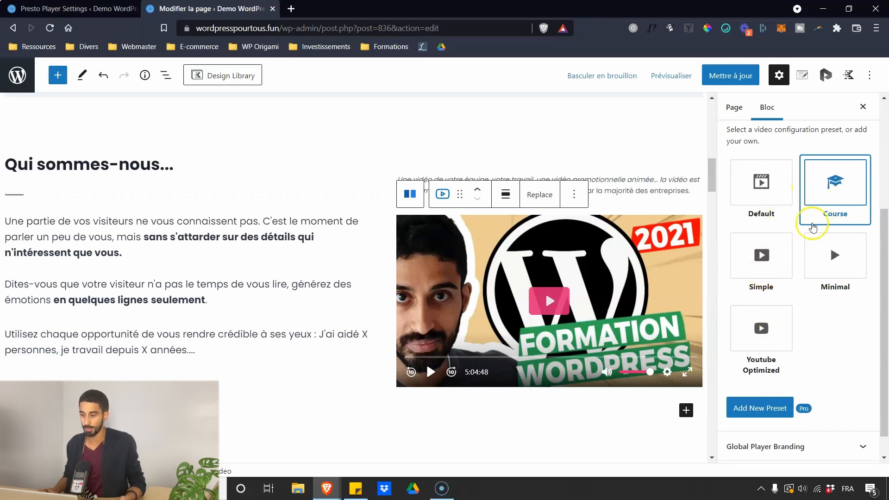
{"action": "left_click", "coordinate": [762, 253]}
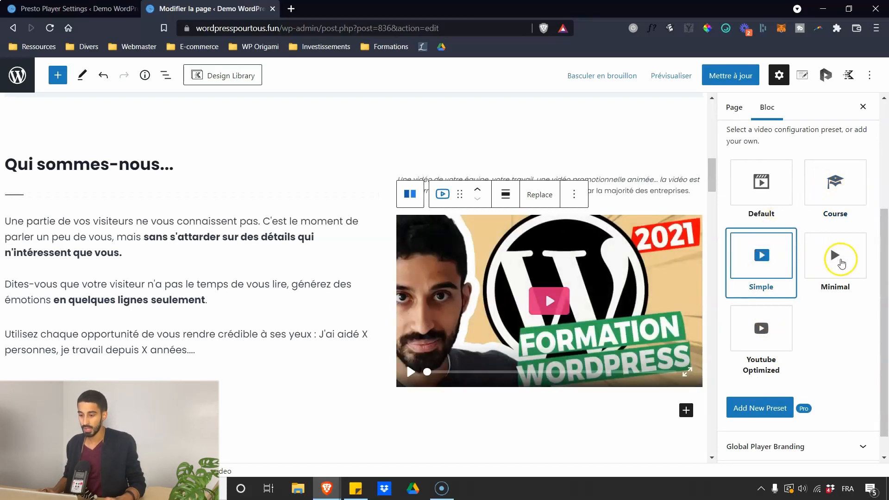
{"action": "left_click", "coordinate": [842, 263]}
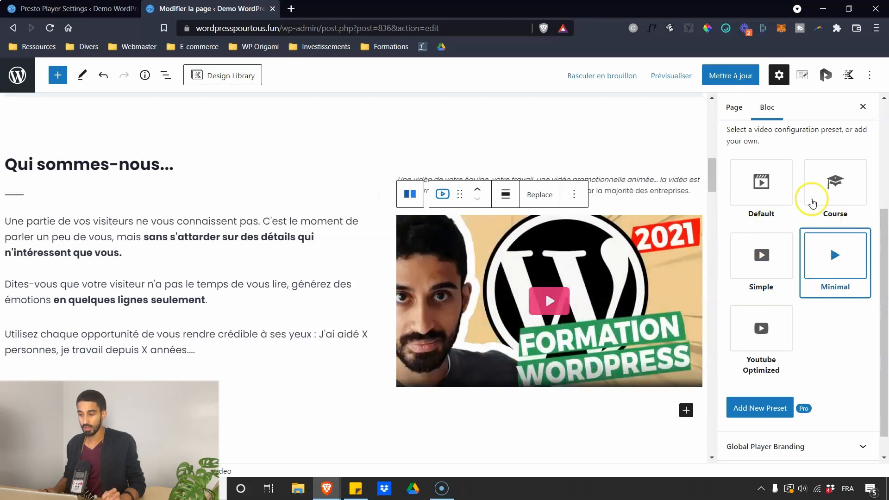
{"action": "left_click", "coordinate": [813, 203]}
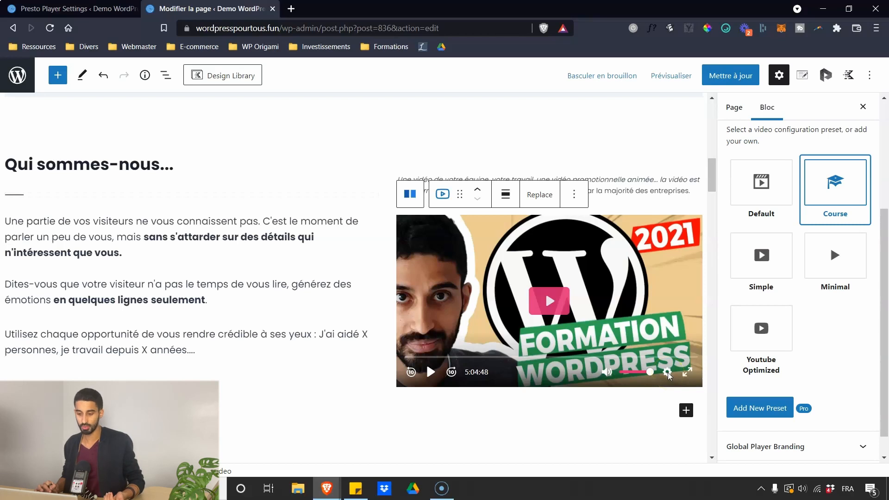
Step: Try the Simple preset on the video, switch it to the Minimal preset and update the page
{"action": "left_click", "coordinate": [757, 263]}
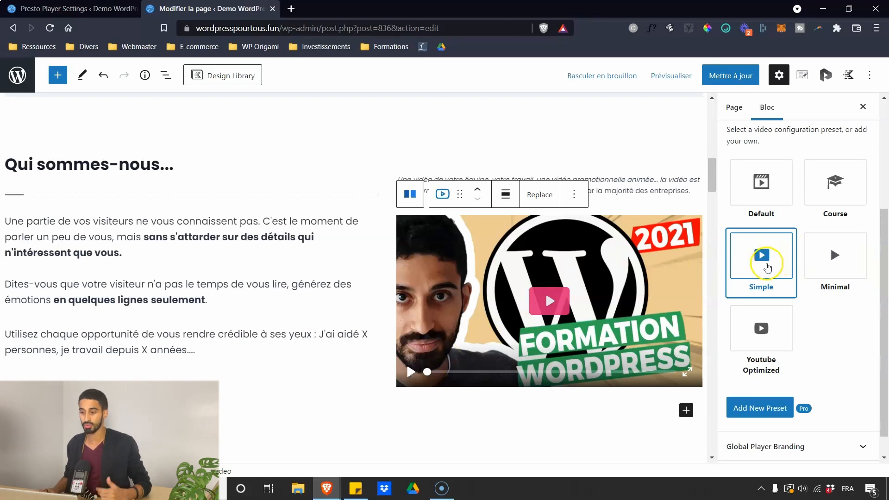
{"action": "left_click", "coordinate": [834, 265]}
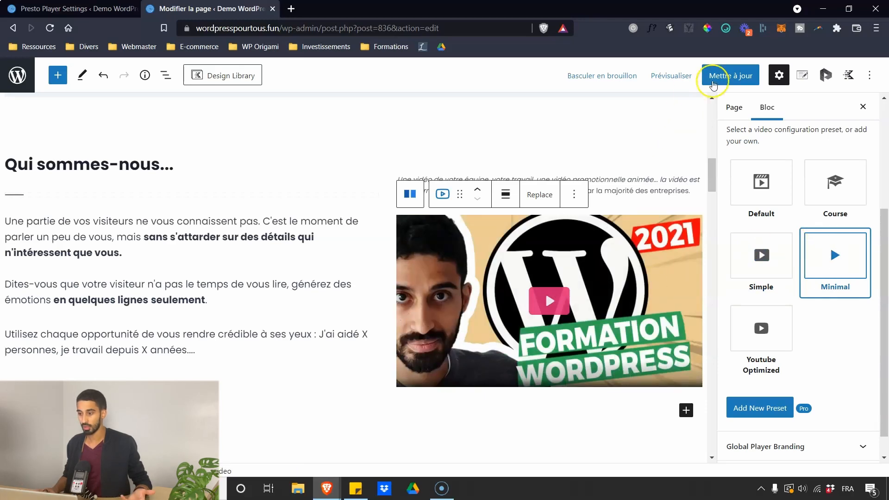
{"action": "left_click", "coordinate": [725, 76]}
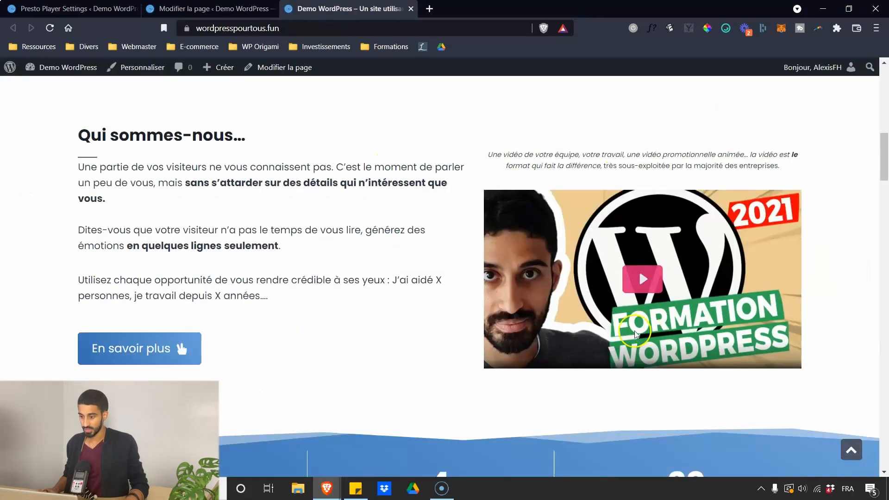
Step: Play the video on the live page to check the Minimal player, and pause it
{"action": "left_click", "coordinate": [641, 279]}
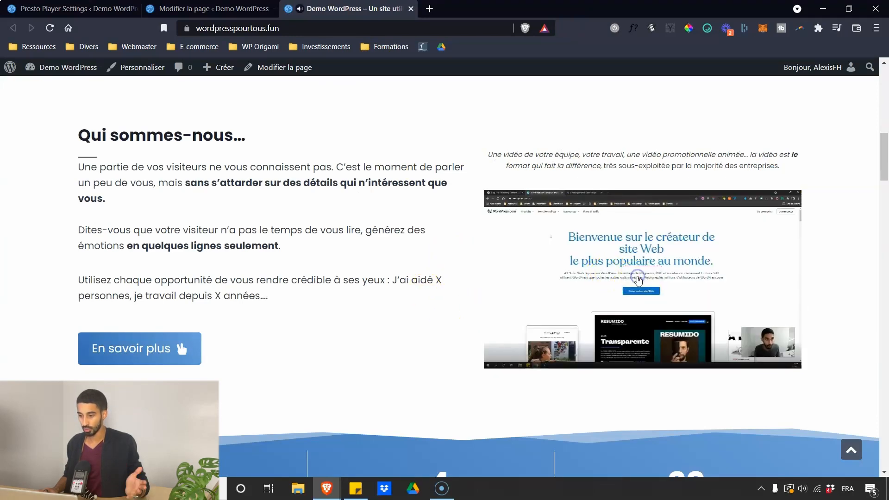
{"action": "left_click", "coordinate": [541, 288]}
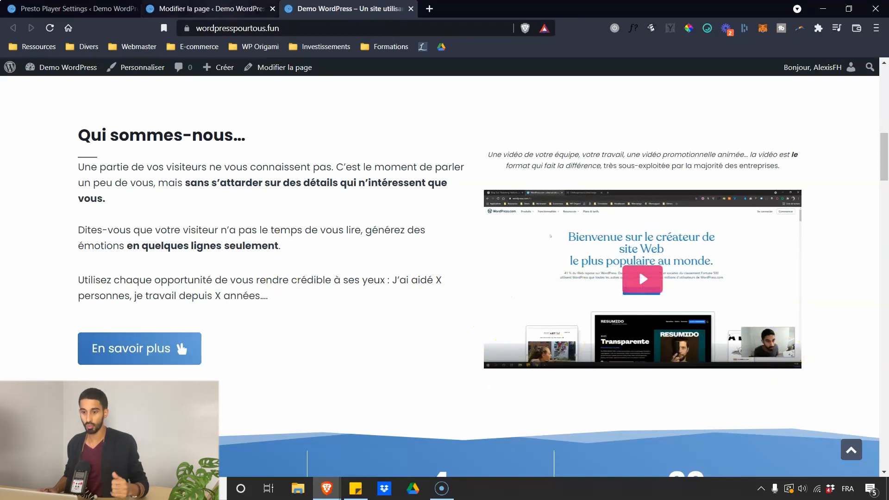
Step: Return to the page editor and apply the Youtube Optimized preset to the video
{"action": "left_click", "coordinate": [222, 6]}
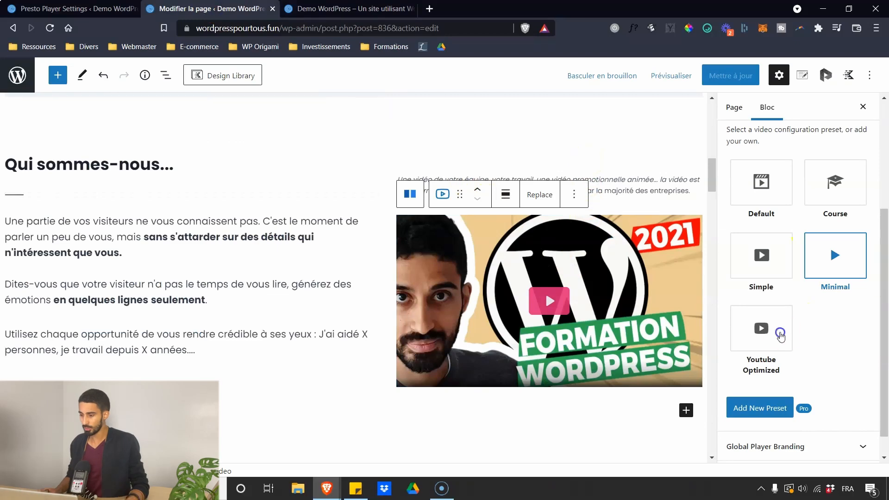
{"action": "left_click", "coordinate": [782, 336]}
{"action": "scroll", "coordinate": [759, 324], "scroll_direction": "down", "scroll_amount": 1}
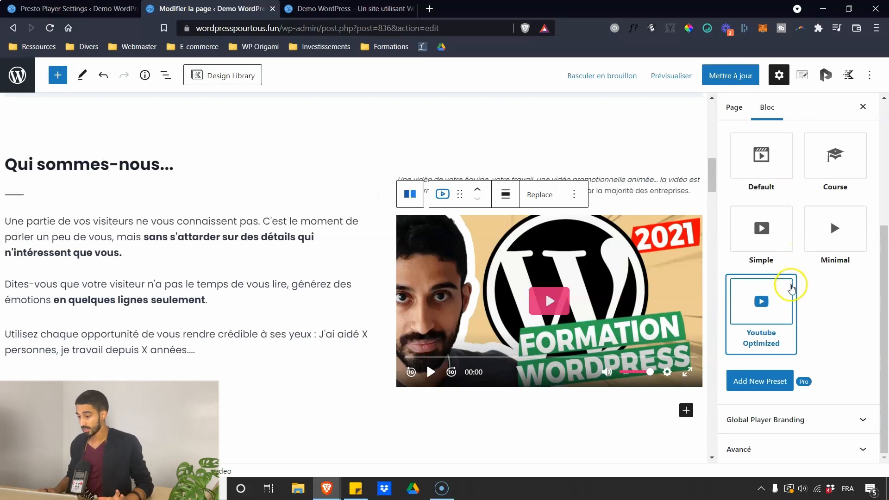
Step: Set the global player branding colour to the light blue #01c8ff and save the branding
{"action": "left_click", "coordinate": [758, 418]}
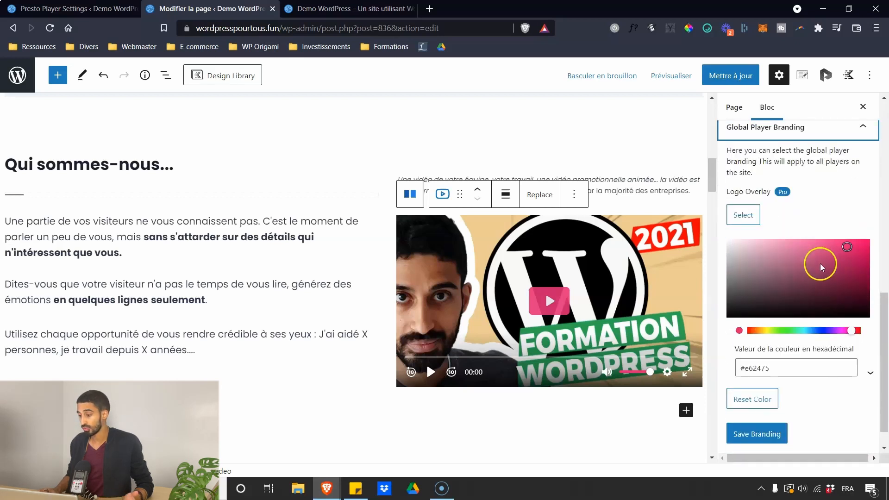
{"action": "left_click_drag", "start_coordinate": [848, 295], "coordinate": [802, 258]}
{"action": "left_click", "coordinate": [809, 330]}
{"action": "left_click_drag", "start_coordinate": [827, 287], "coordinate": [871, 239]}
{"action": "scroll", "coordinate": [815, 310], "scroll_direction": "down", "scroll_amount": 1}
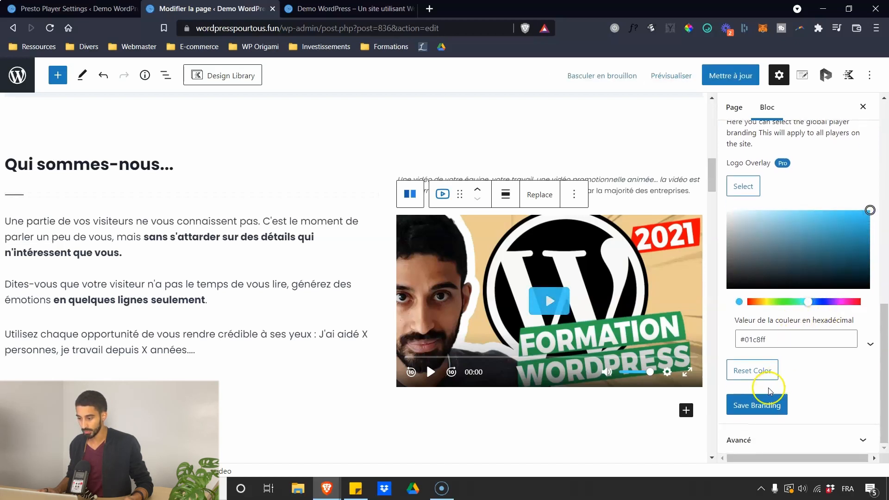
{"action": "left_click", "coordinate": [769, 407]}
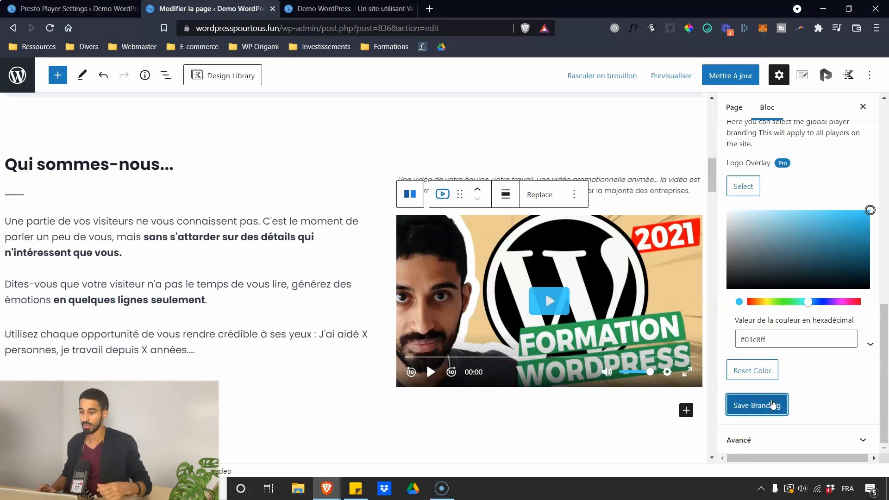
{"action": "scroll", "coordinate": [787, 187], "scroll_direction": "up", "scroll_amount": 3}
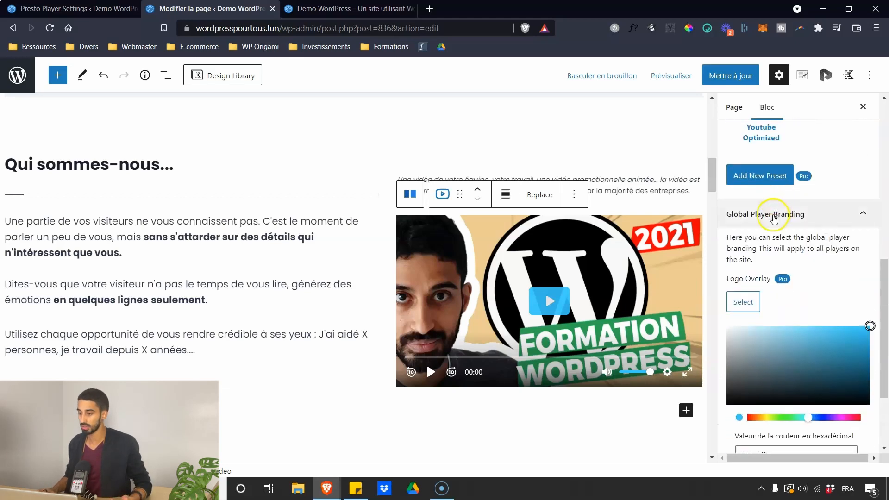
{"action": "scroll", "coordinate": [778, 213], "scroll_direction": "down", "scroll_amount": 3}
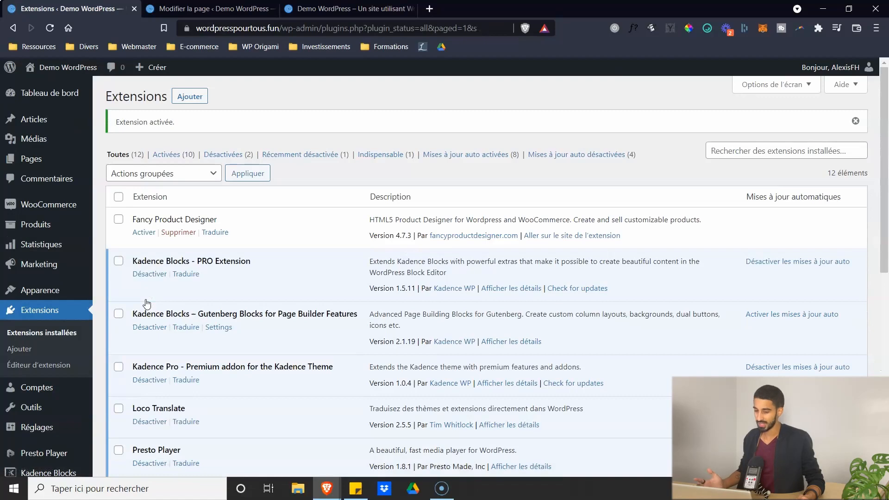
Step: Reload the page editor and select the Presto Youtube Video block in the "Qui sommes-nous..." section
{"action": "left_click", "coordinate": [193, 11]}
{"action": "left_click", "coordinate": [51, 28]}
{"action": "left_click", "coordinate": [487, 104]}
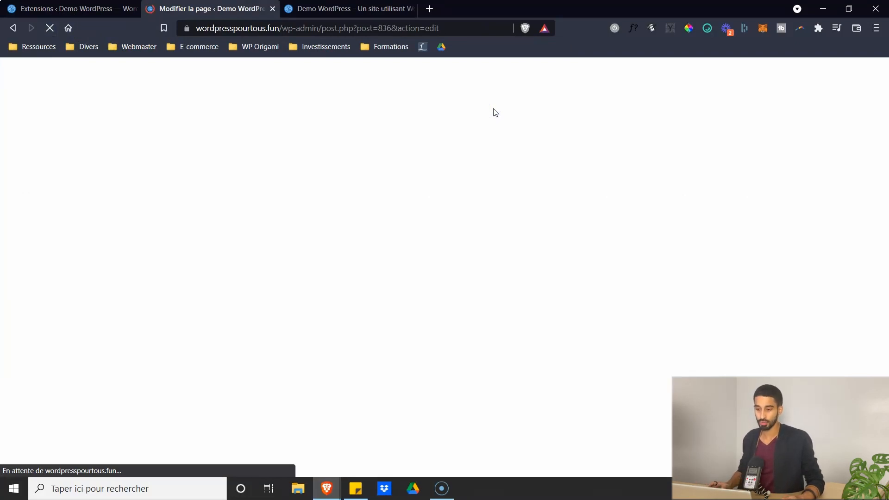
{"action": "scroll", "coordinate": [532, 219], "scroll_direction": "down", "scroll_amount": 8}
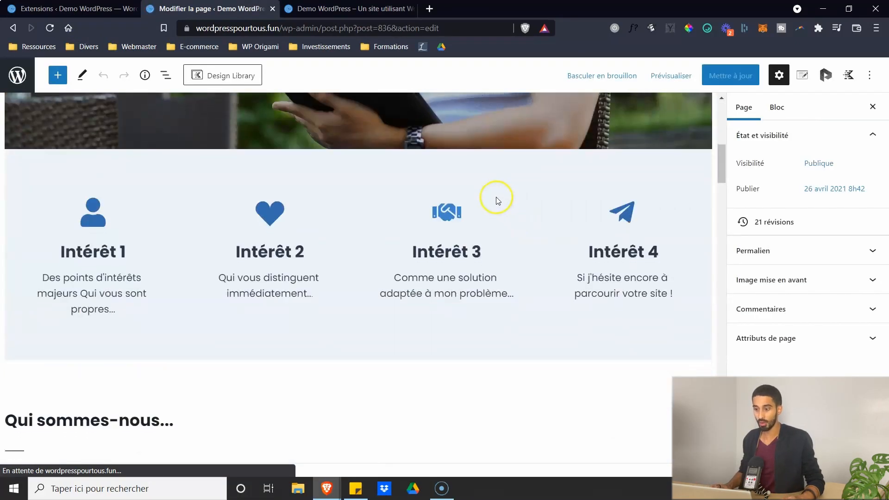
{"action": "scroll", "coordinate": [498, 200], "scroll_direction": "down", "scroll_amount": 2}
{"action": "scroll", "coordinate": [483, 214], "scroll_direction": "down", "scroll_amount": 3}
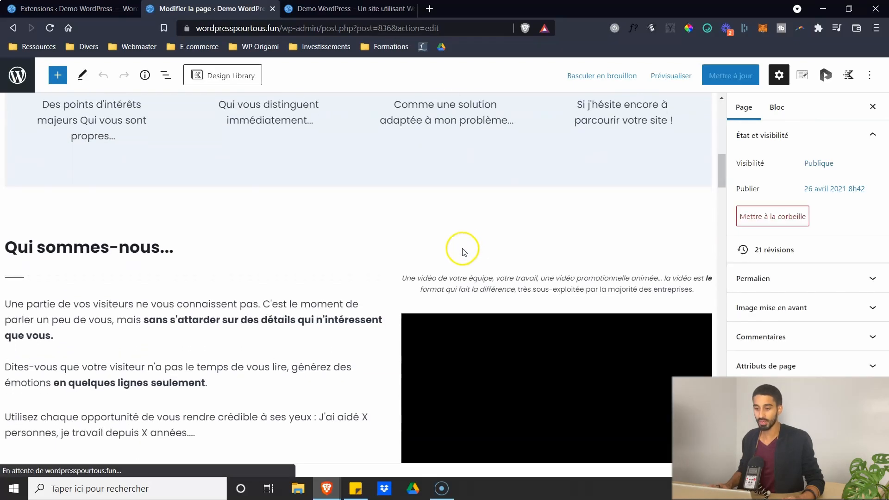
{"action": "left_click", "coordinate": [614, 208]}
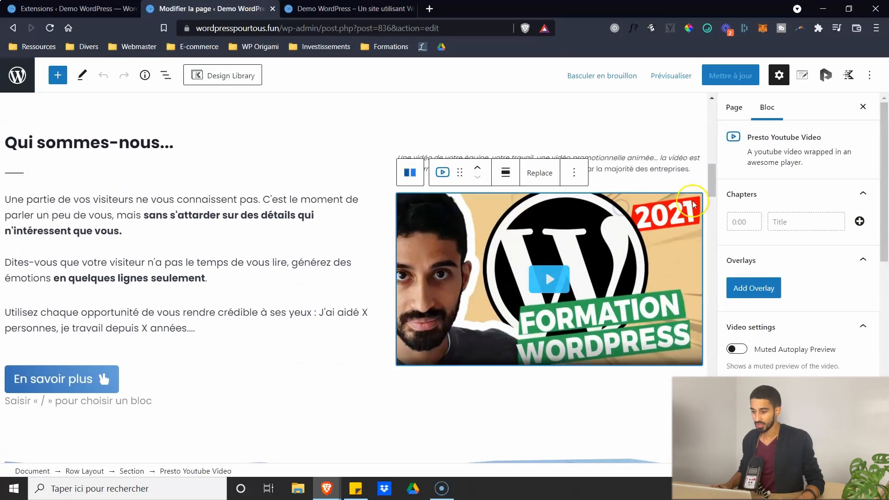
Step: Add the video chapters Coucou 1 at 60:45, Coucou 2 at 180:00 and Coucou 3 at 300:00, and update the page
{"action": "left_click", "coordinate": [754, 221]}
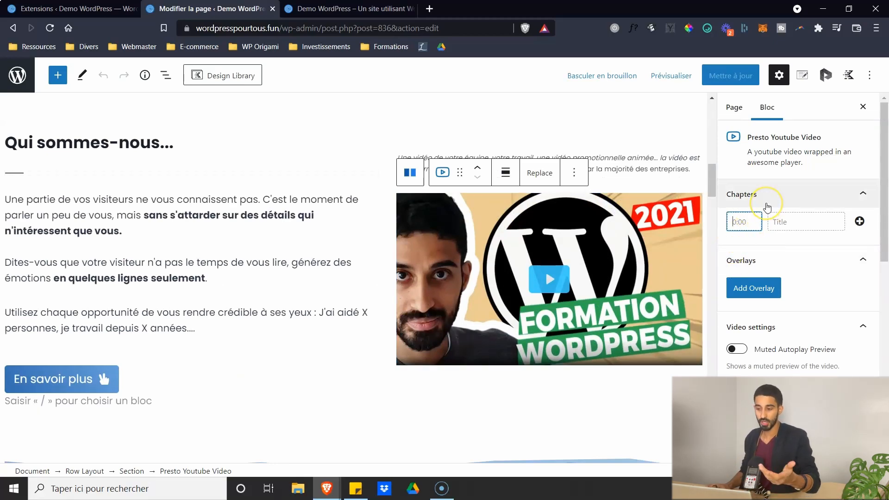
{"action": "type", "text": "0:00"}
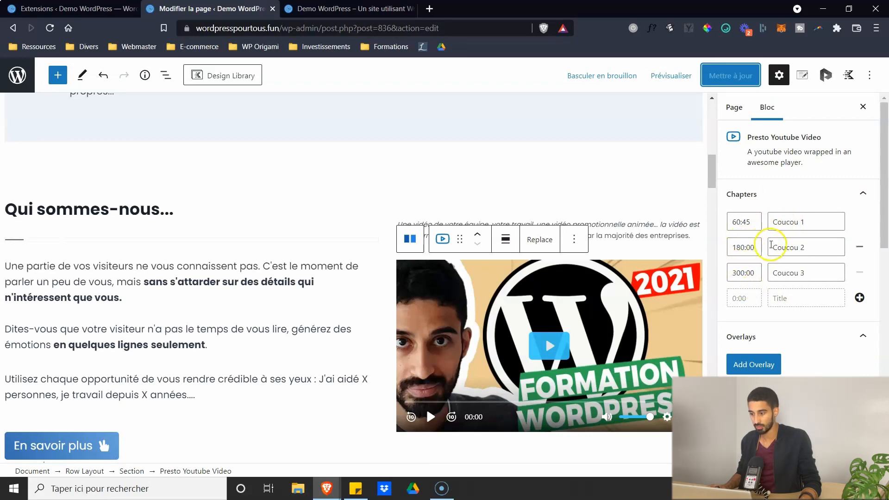
Step: Play the video on the live page, jump to the second chapter marker on its timeline and pause it
{"action": "left_click", "coordinate": [350, 8]}
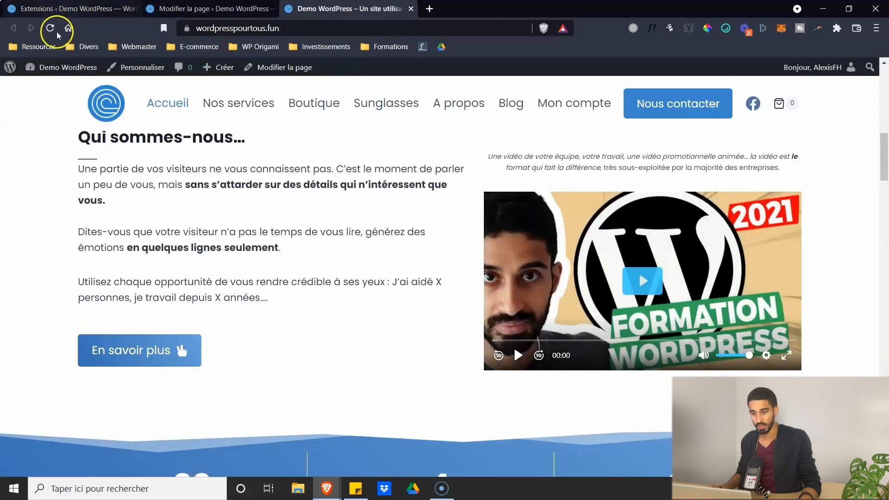
{"action": "left_click", "coordinate": [620, 224]}
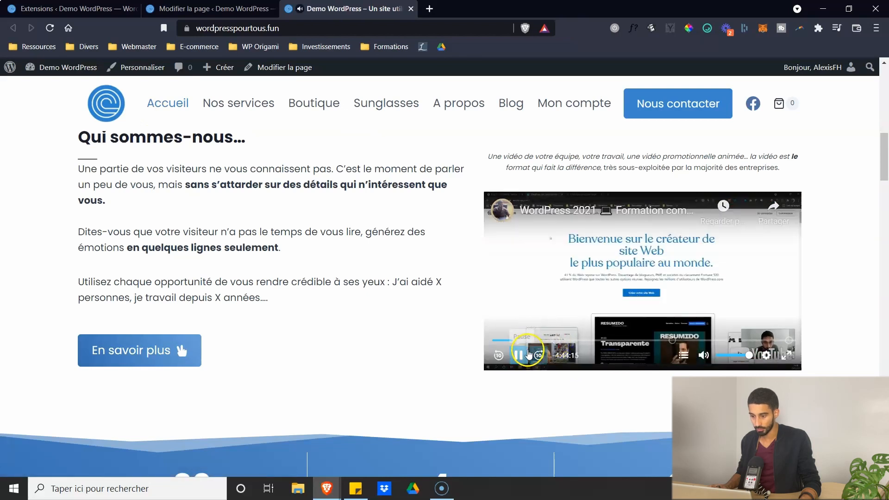
{"action": "left_click", "coordinate": [519, 354]}
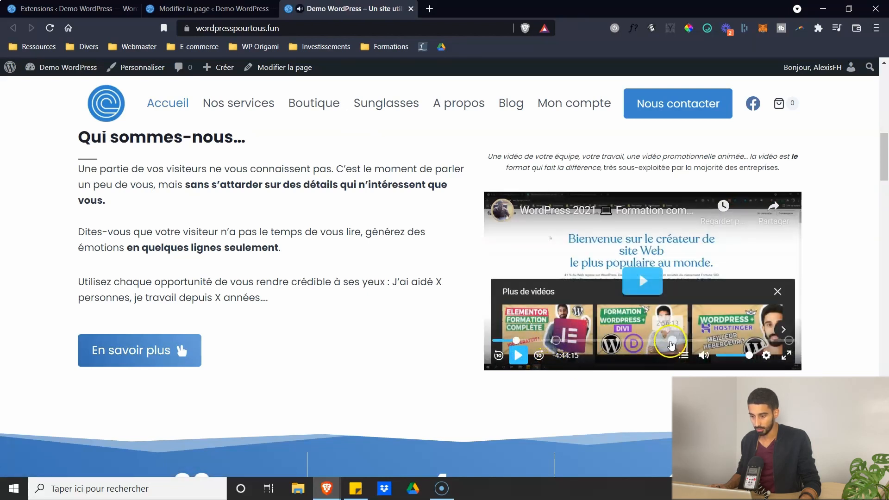
{"action": "left_click", "coordinate": [672, 343]}
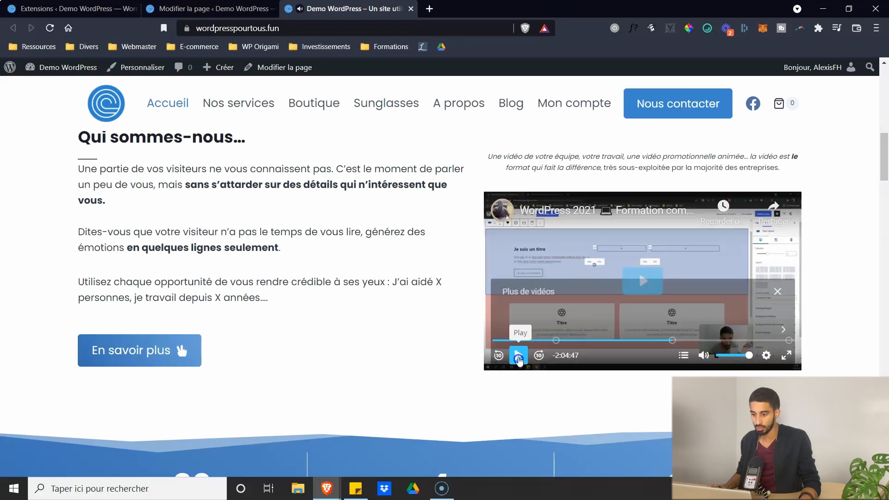
{"action": "left_click", "coordinate": [691, 312]}
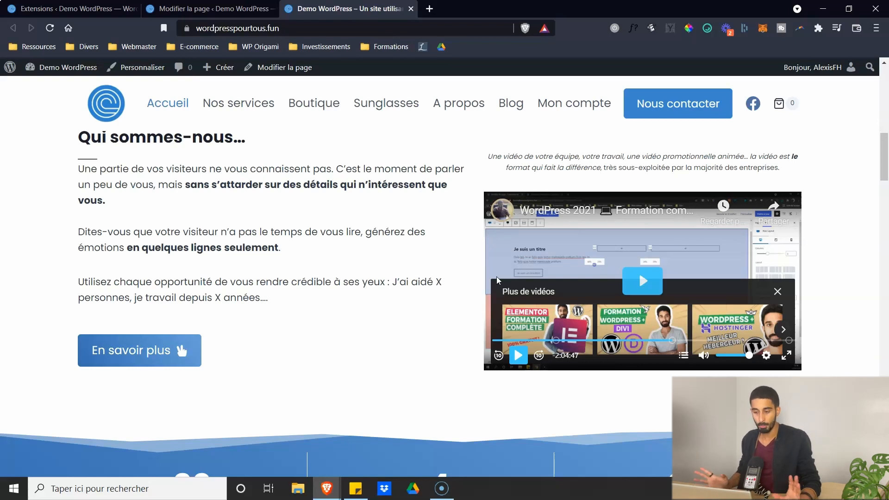
Step: Jump to the Coucou 3 chapter through the player's chapter list and pause the video
{"action": "left_click", "coordinate": [684, 357]}
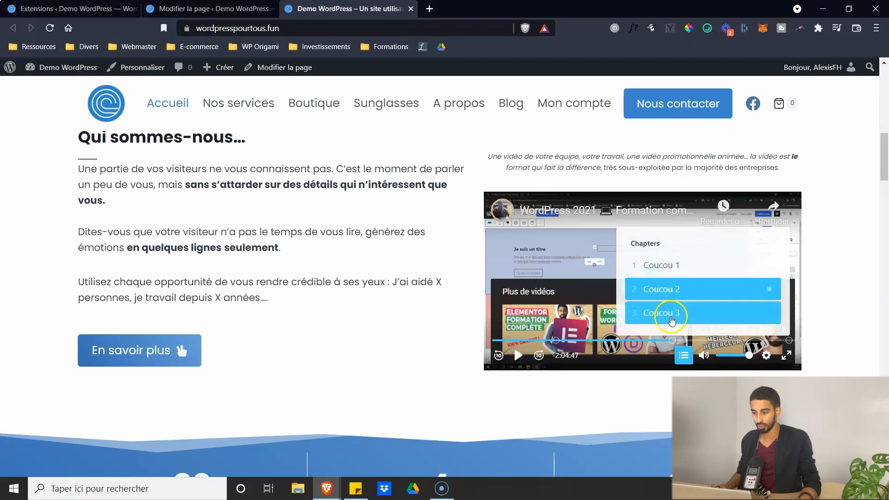
{"action": "left_click", "coordinate": [706, 314]}
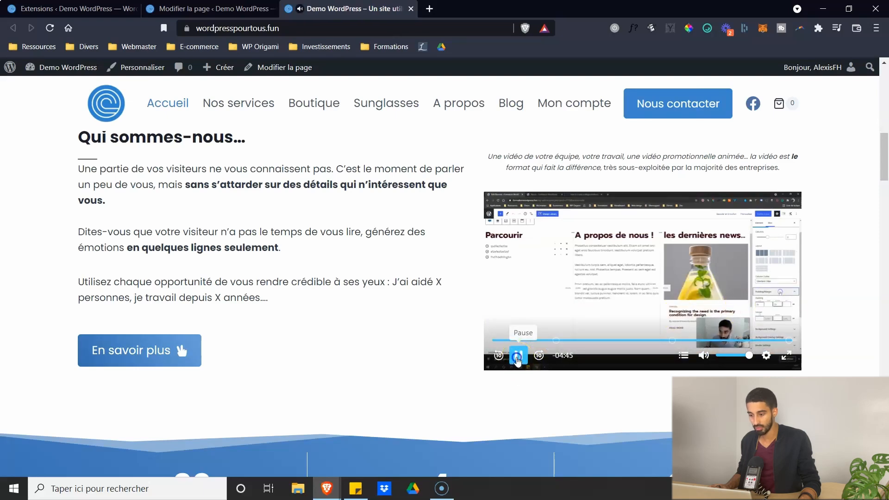
{"action": "left_click", "coordinate": [519, 355]}
Step: Back in the page editor, add a video overlay with start time 60:00 and end time 60:10
{"action": "key", "text": "ctrl+shift+Tab"}
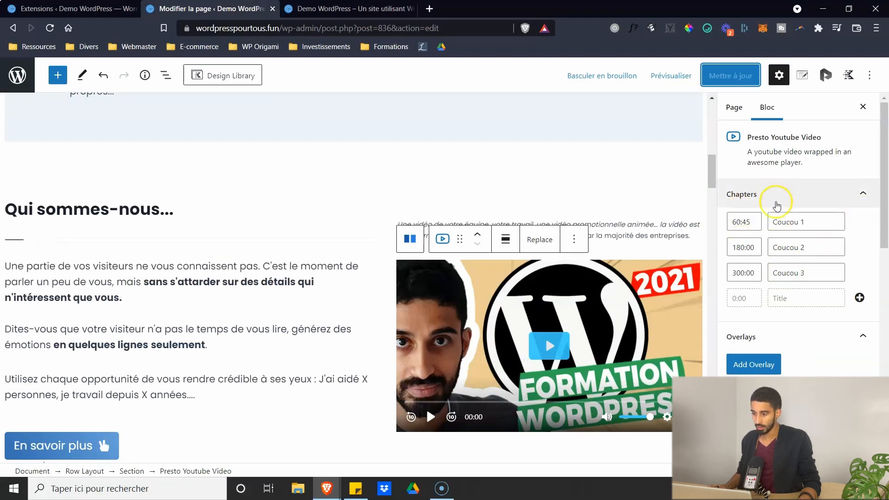
{"action": "scroll", "coordinate": [777, 202], "scroll_direction": "down", "scroll_amount": 1}
{"action": "scroll", "coordinate": [777, 237], "scroll_direction": "up", "scroll_amount": 1}
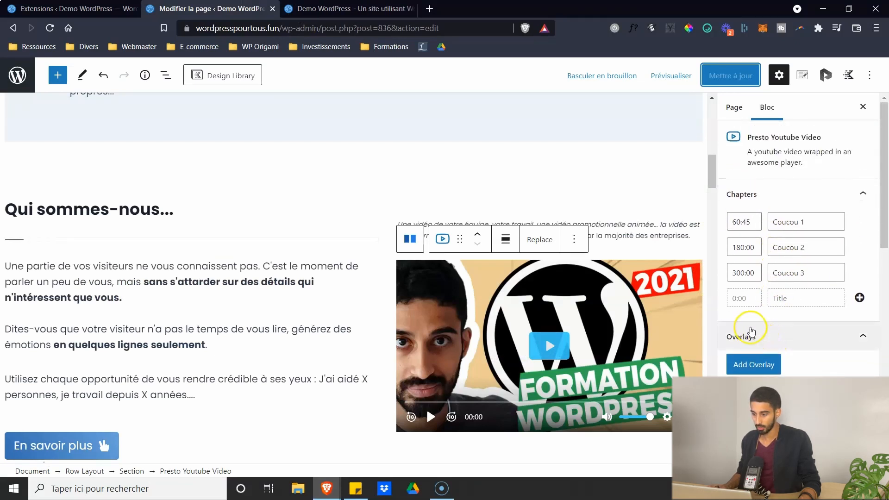
{"action": "left_click", "coordinate": [754, 306]}
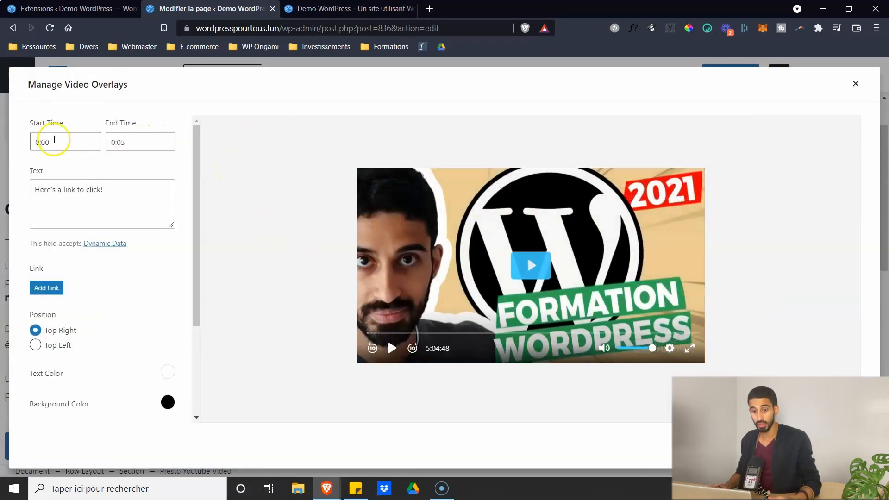
{"action": "left_click", "coordinate": [45, 142]}
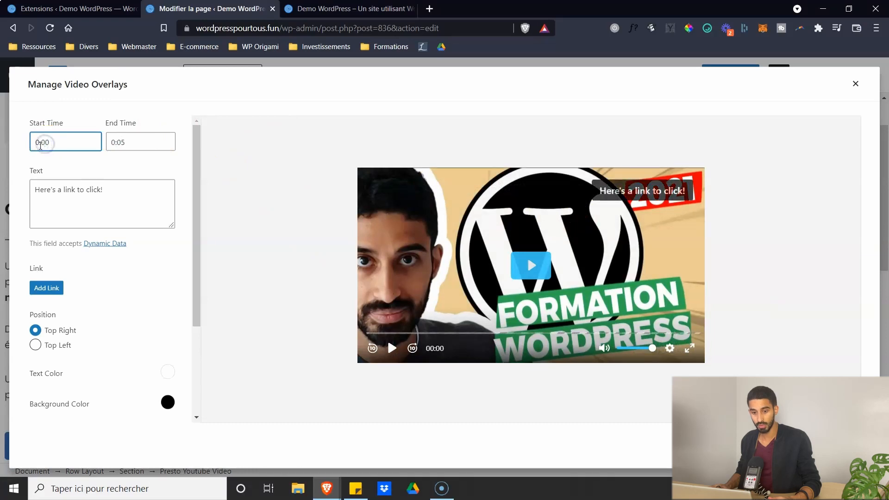
{"action": "type", "text": "60"}
{"action": "left_click", "coordinate": [60, 155]}
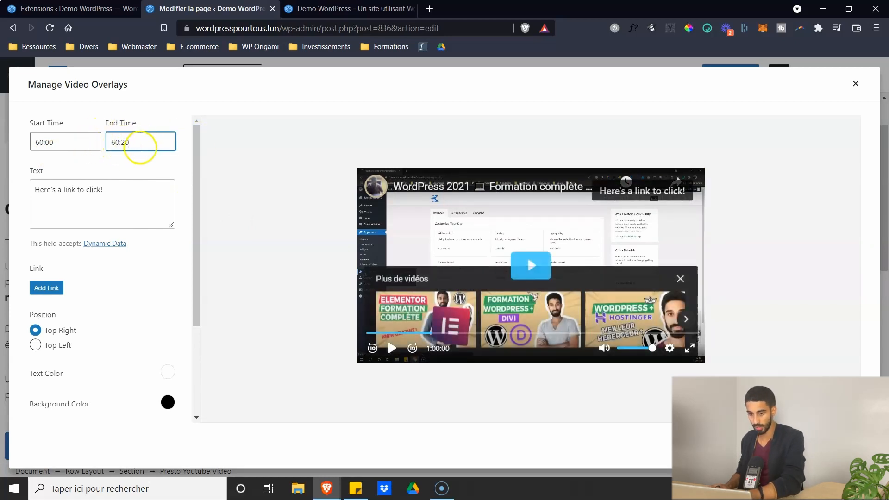
{"action": "type", "text": "1"}
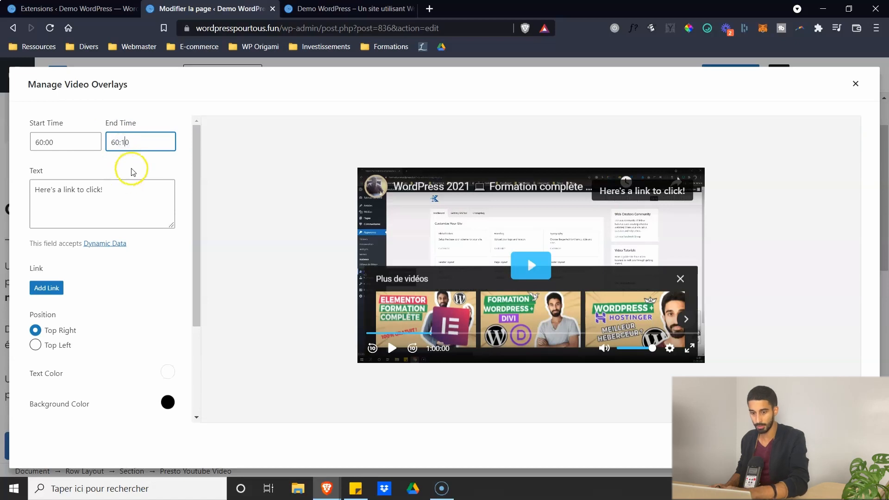
{"action": "left_click", "coordinate": [131, 168]}
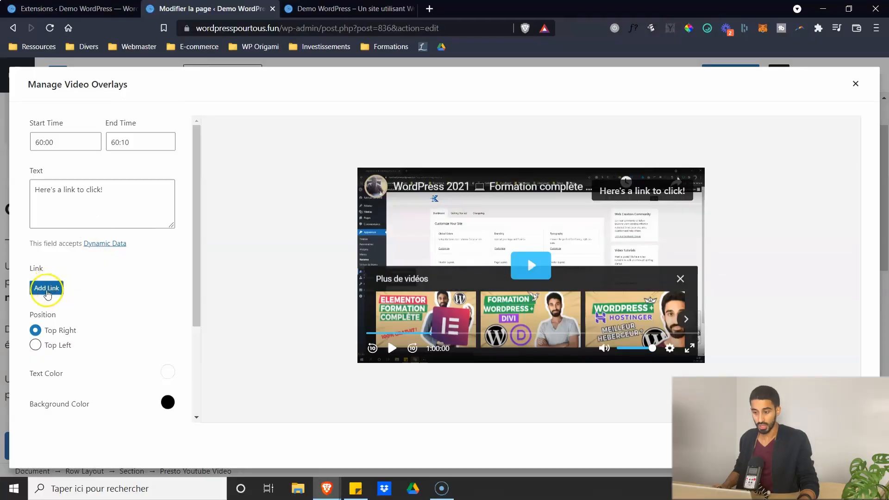
Step: Examine the overlay's link options, including opening in a new tab, and close them without adding a URL
{"action": "left_click", "coordinate": [48, 288]}
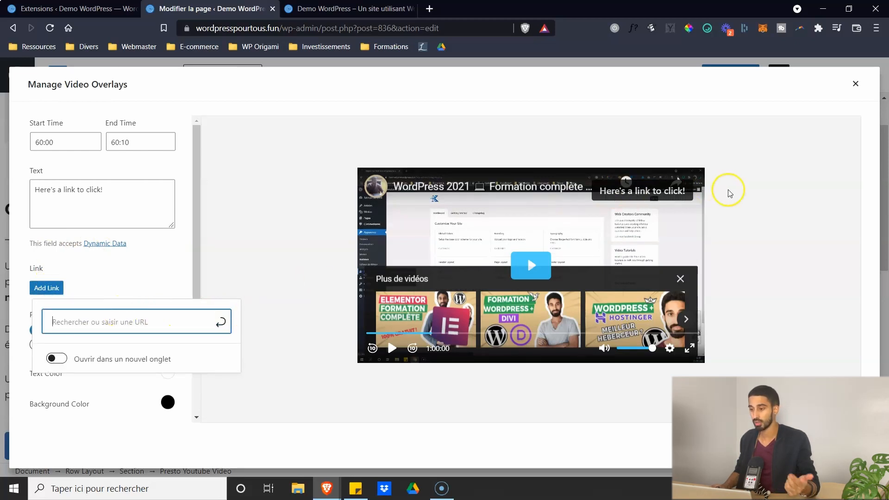
{"action": "left_click", "coordinate": [54, 359]}
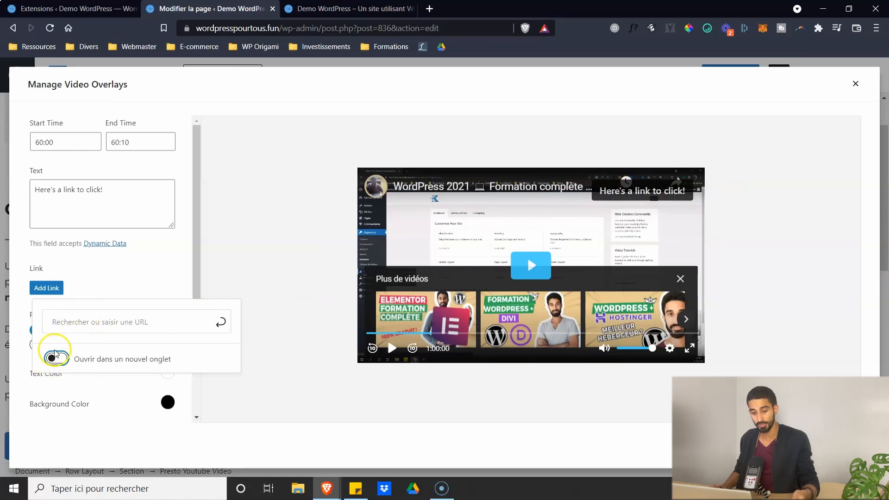
{"action": "left_click", "coordinate": [169, 288]}
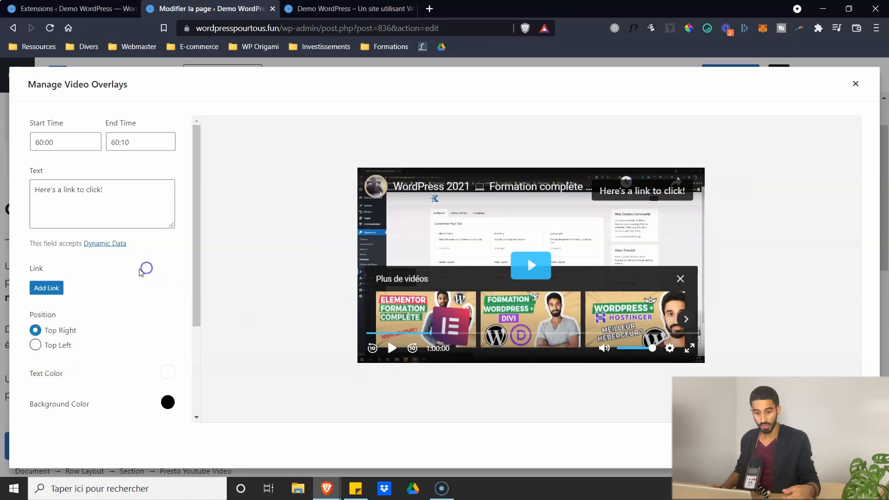
Step: Lower the video overlay's opacity to 70 and close the overlay manager
{"action": "scroll", "coordinate": [107, 306], "scroll_direction": "down", "scroll_amount": 3}
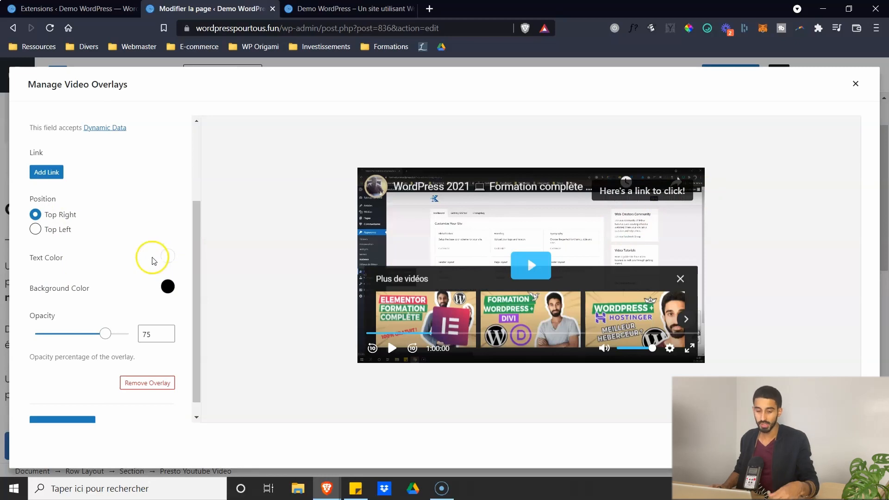
{"action": "scroll", "coordinate": [113, 287], "scroll_direction": "down", "scroll_amount": 1}
{"action": "mouse_move", "coordinate": [105, 318]}
{"action": "left_mouse_down"}
{"action": "mouse_move", "coordinate": [80, 321]}
{"action": "mouse_move", "coordinate": [103, 323]}
{"action": "left_mouse_up"}
{"action": "scroll", "coordinate": [91, 212], "scroll_direction": "up", "scroll_amount": 3}
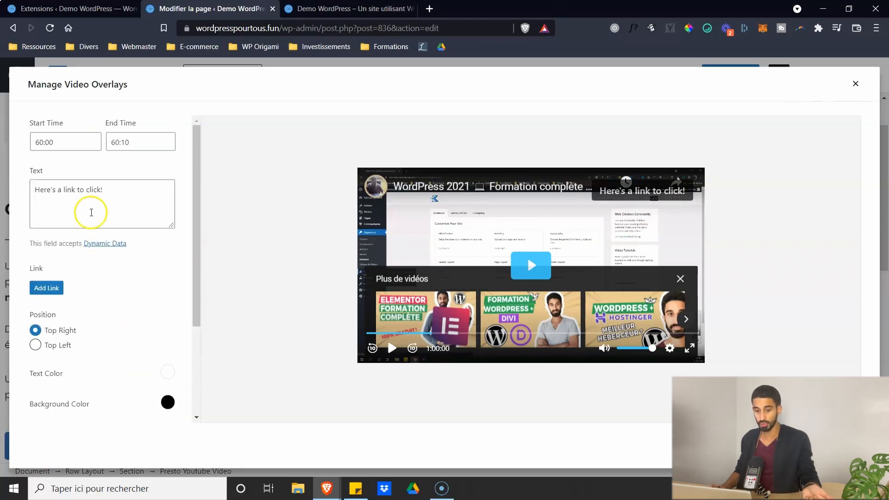
{"action": "scroll", "coordinate": [146, 363], "scroll_direction": "down", "scroll_amount": 3}
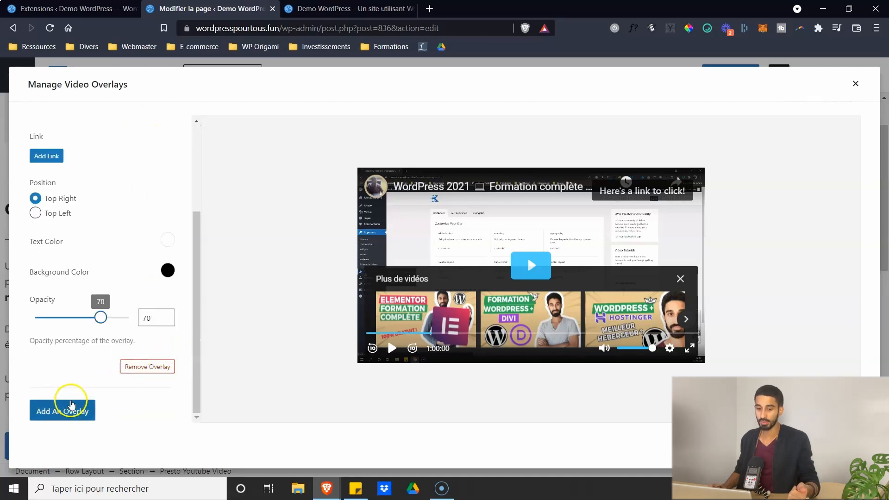
{"action": "scroll", "coordinate": [90, 180], "scroll_direction": "up", "scroll_amount": 3}
{"action": "scroll", "coordinate": [89, 180], "scroll_direction": "down", "scroll_amount": 5}
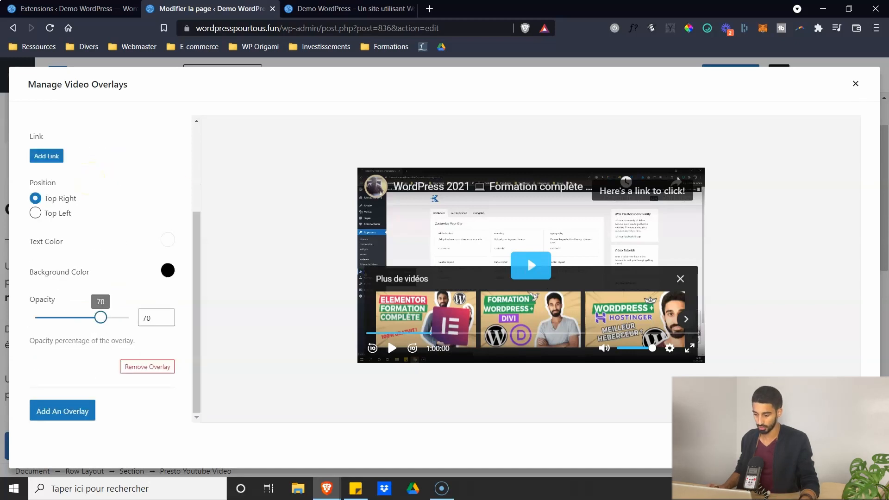
{"action": "key", "text": "Escape"}
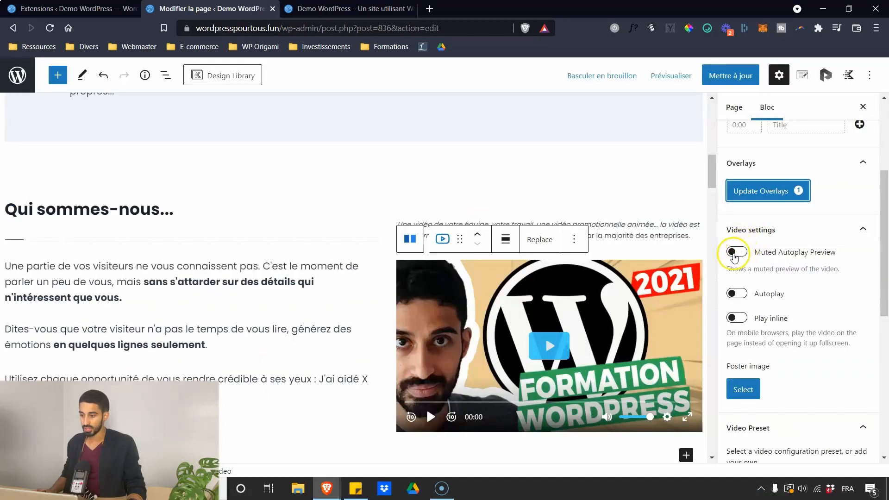
Step: Turn on Muted Autoplay Preview and Muted Preview Overlay for the video block
{"action": "left_click", "coordinate": [735, 253]}
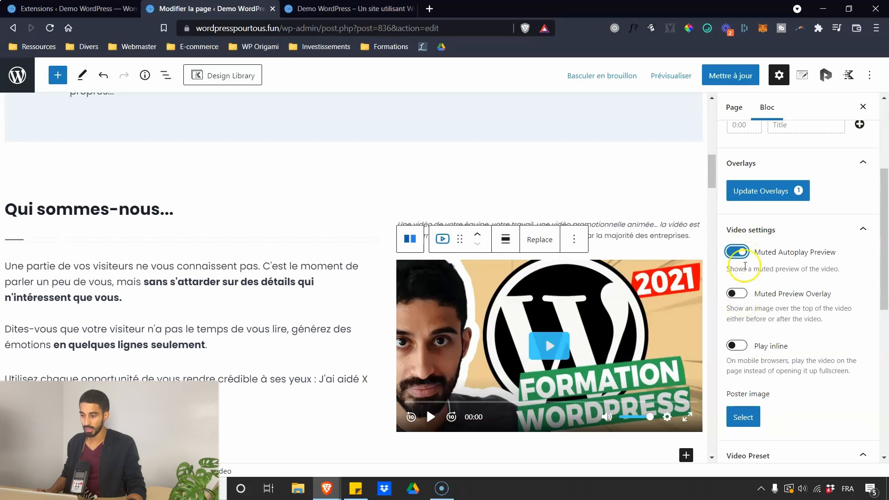
{"action": "scroll", "coordinate": [737, 259], "scroll_direction": "down", "scroll_amount": 1}
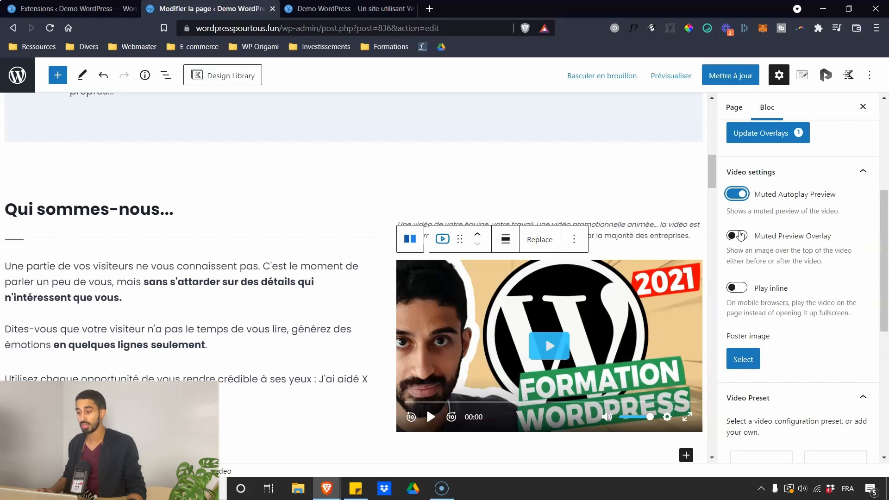
{"action": "left_click", "coordinate": [740, 238]}
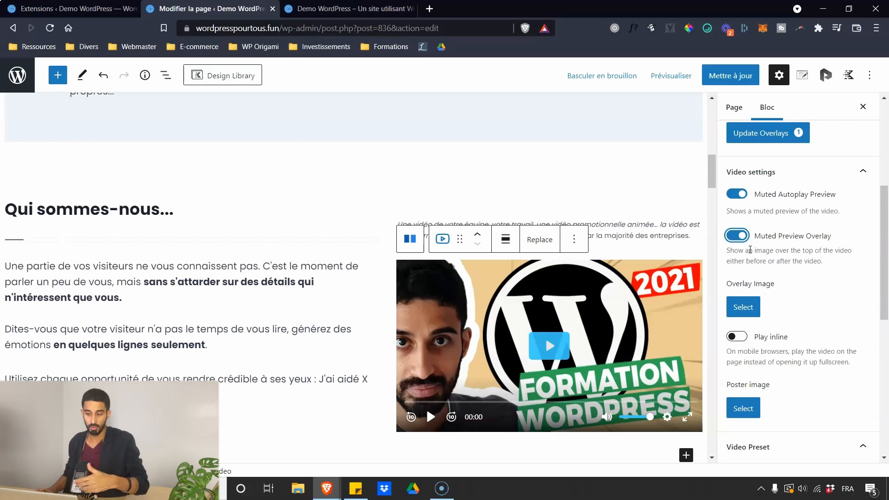
Step: Choose the globe icon from the media library as the preview overlay image and position it at Gauche 26%, Haut 40%
{"action": "left_click", "coordinate": [743, 306]}
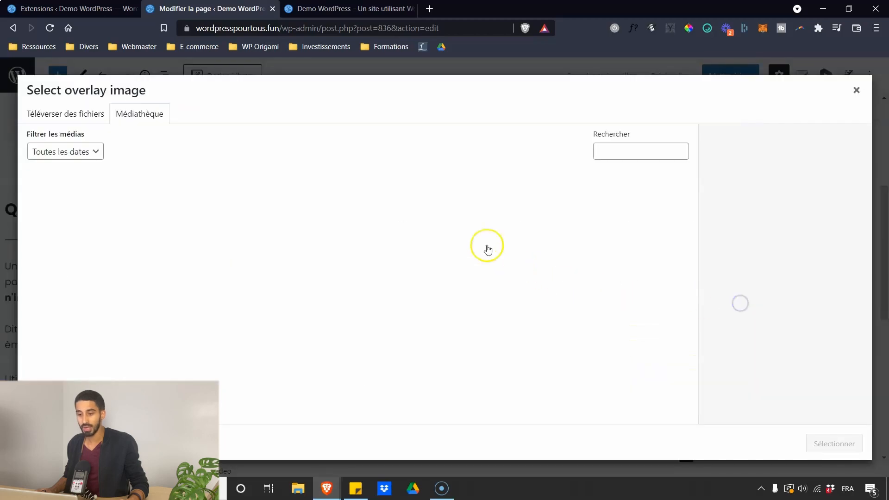
{"action": "scroll", "coordinate": [443, 208], "scroll_direction": "down", "scroll_amount": 5}
{"action": "scroll", "coordinate": [443, 208], "scroll_direction": "down", "scroll_amount": 6}
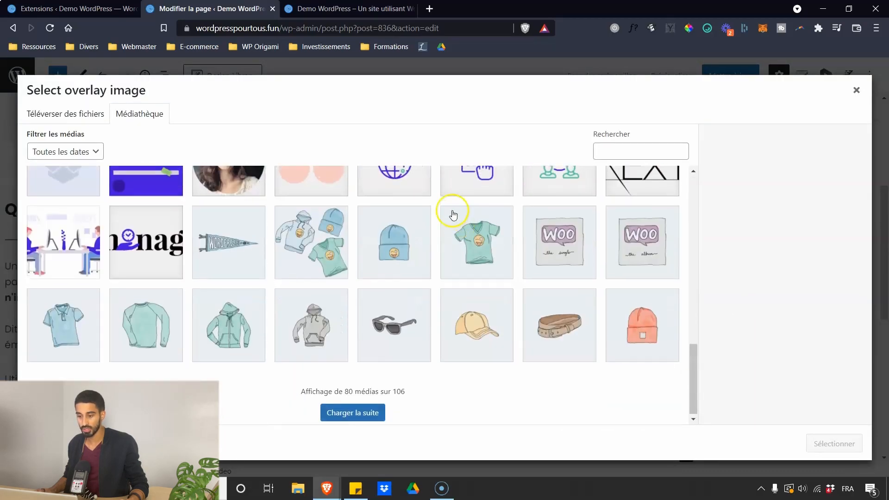
{"action": "scroll", "coordinate": [452, 212], "scroll_direction": "up", "scroll_amount": 3}
{"action": "left_click", "coordinate": [420, 279]}
{"action": "left_click", "coordinate": [829, 444]}
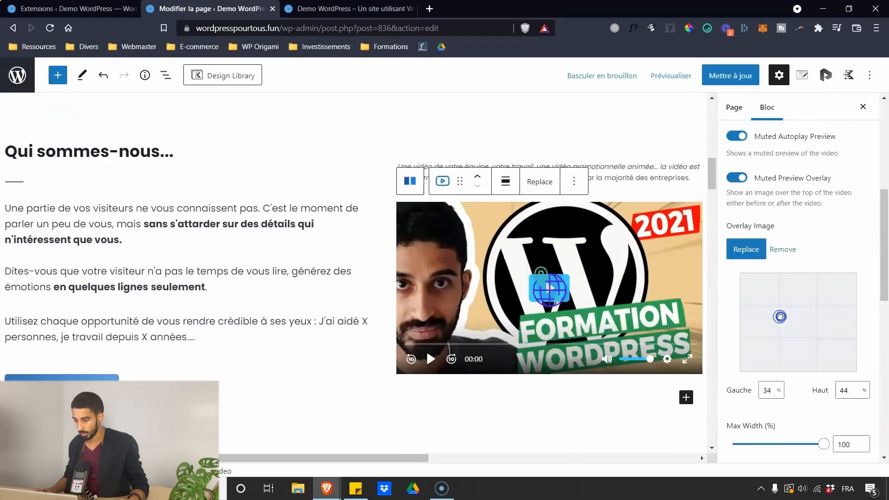
{"action": "left_click_drag", "start_coordinate": [780, 316], "coordinate": [770, 313]}
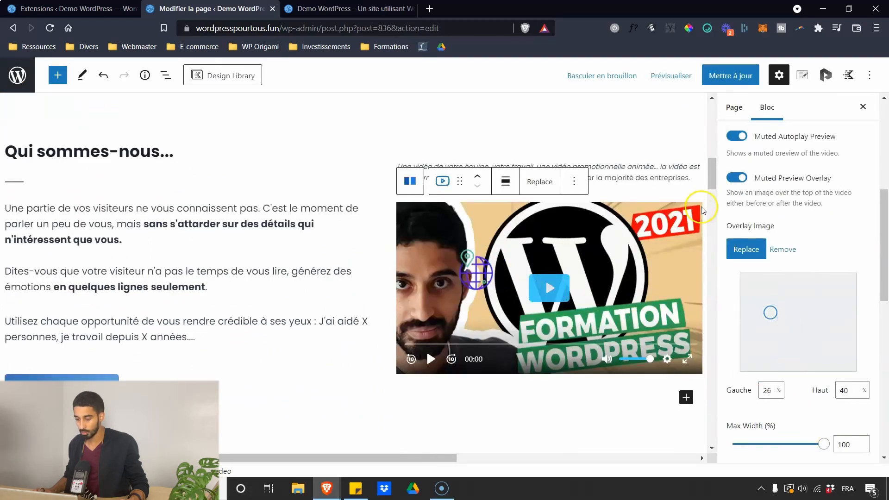
Step: Update the page and check the muted video preview with its overlay image on the live site
{"action": "left_click", "coordinate": [730, 75]}
{"action": "left_click", "coordinate": [340, 10]}
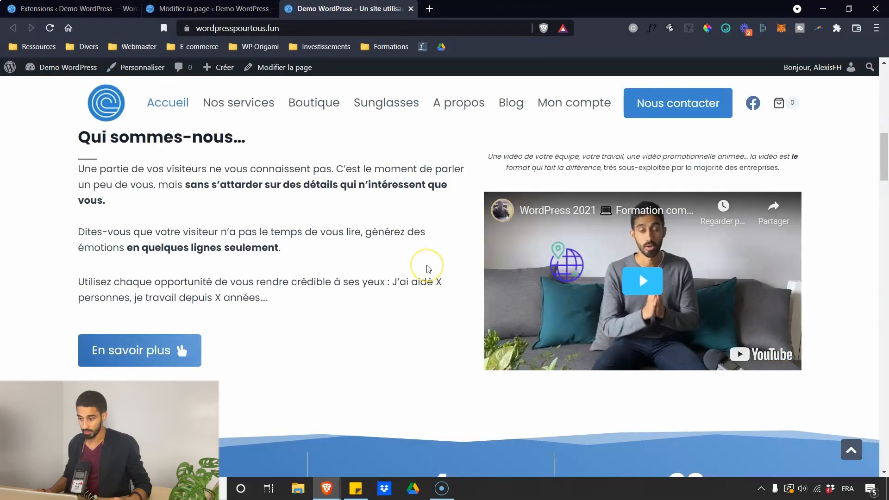
{"action": "scroll", "coordinate": [428, 269], "scroll_direction": "up", "scroll_amount": 1}
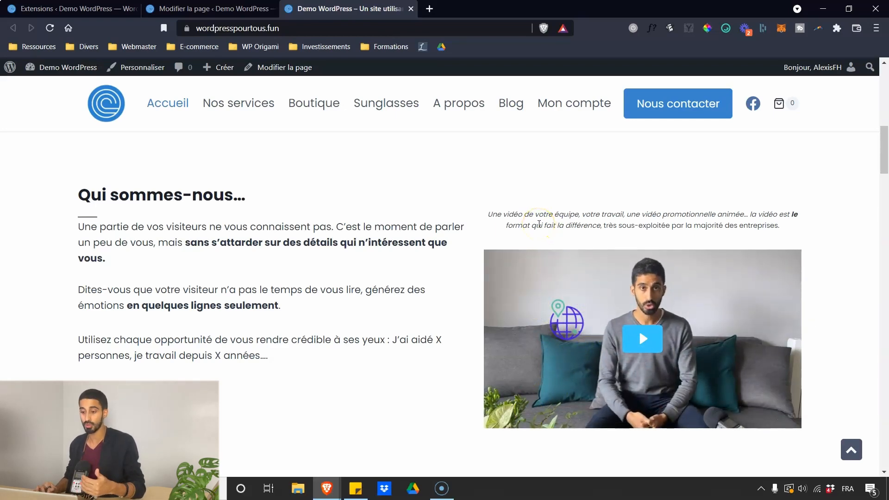
{"action": "scroll", "coordinate": [498, 175], "scroll_direction": "down", "scroll_amount": 3}
{"action": "scroll", "coordinate": [469, 191], "scroll_direction": "up", "scroll_amount": 2}
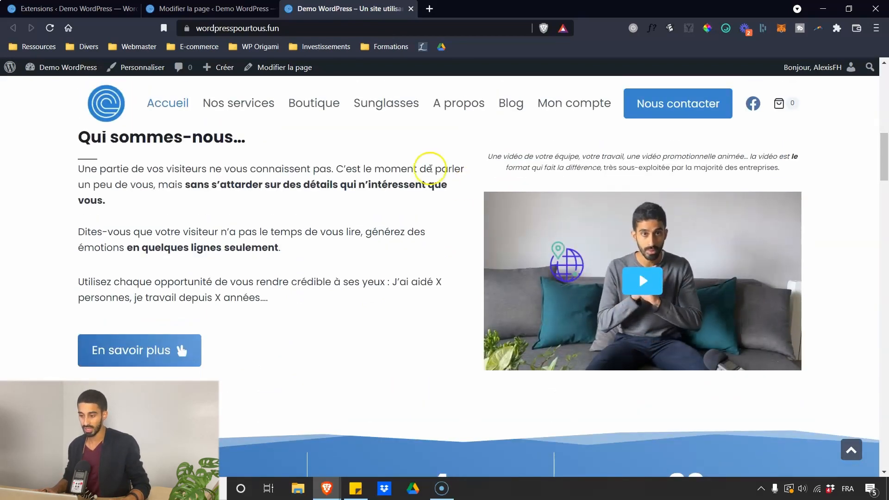
Step: Back in the page editor, turn off Muted Preview Overlay and Muted Autoplay Preview
{"action": "left_click", "coordinate": [234, 9]}
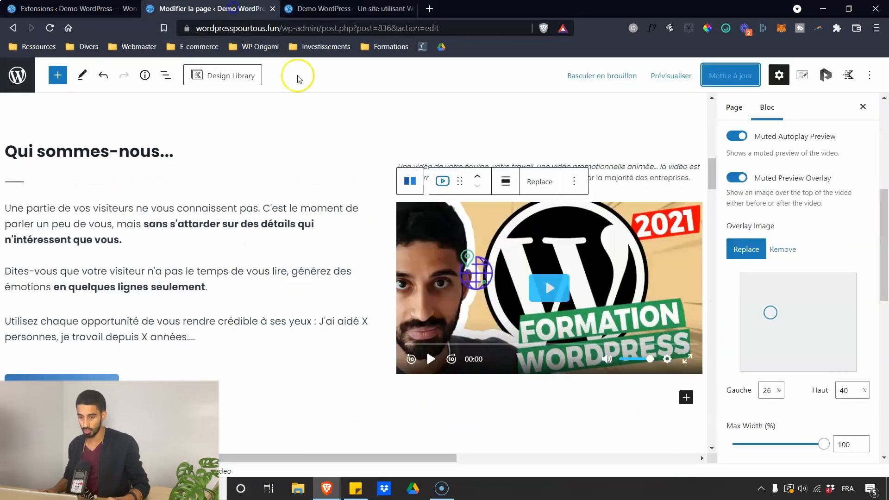
{"action": "scroll", "coordinate": [750, 241], "scroll_direction": "up", "scroll_amount": 3}
{"action": "left_click", "coordinate": [737, 294]}
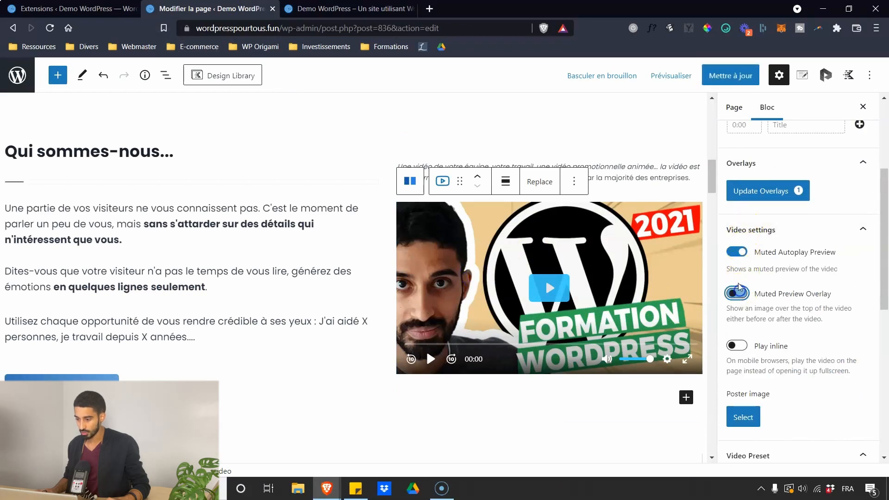
{"action": "left_click", "coordinate": [740, 253]}
Step: Start a new video preset and name it "Mon preset"
{"action": "scroll", "coordinate": [746, 241], "scroll_direction": "down", "scroll_amount": 5}
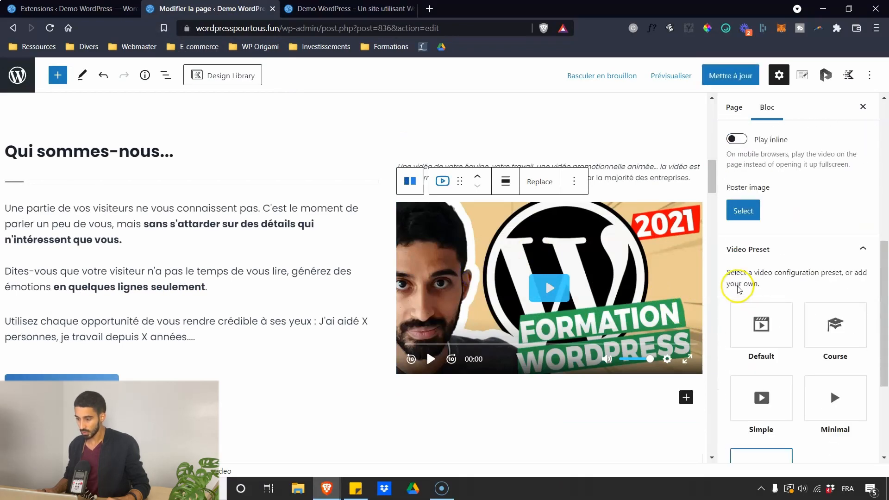
{"action": "scroll", "coordinate": [752, 190], "scroll_direction": "down", "scroll_amount": 1}
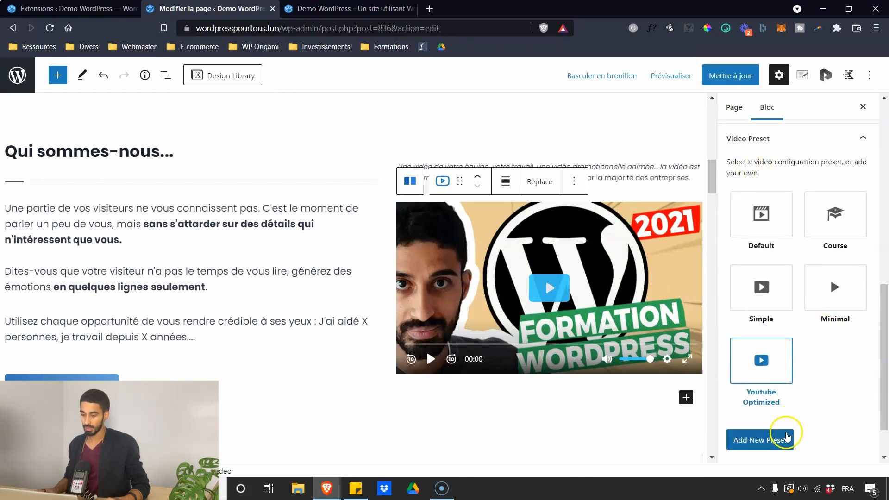
{"action": "left_click", "coordinate": [780, 439]}
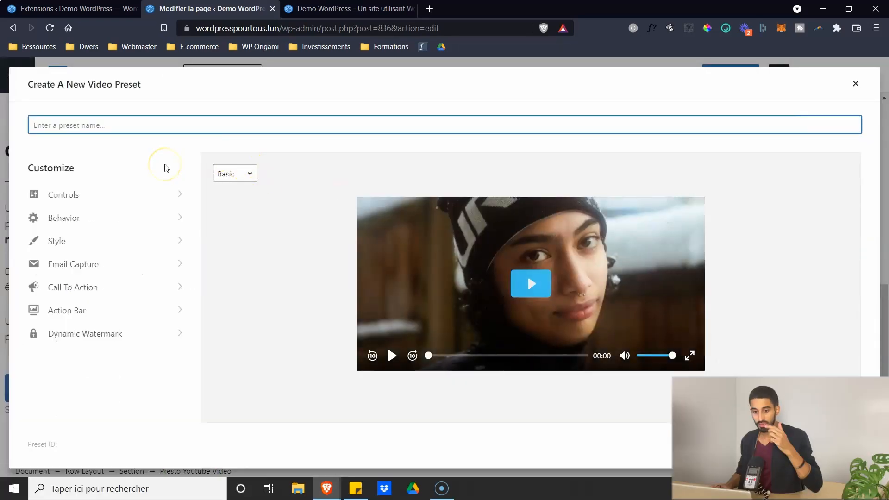
{"action": "left_click", "coordinate": [114, 129]}
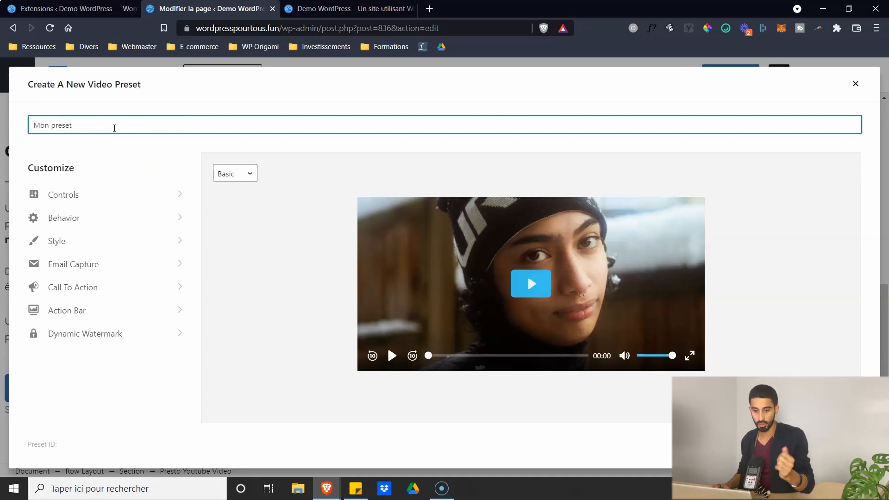
Step: In the preset's Controls settings, turn off Large Play Button, Rewind and Small Play Button
{"action": "left_click", "coordinate": [62, 193]}
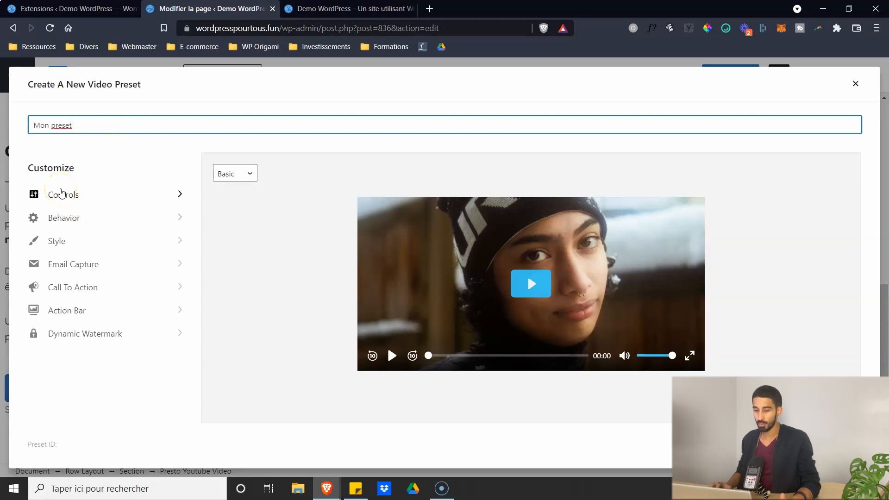
{"action": "left_click", "coordinate": [61, 193]}
{"action": "scroll", "coordinate": [53, 206], "scroll_direction": "down", "scroll_amount": 1}
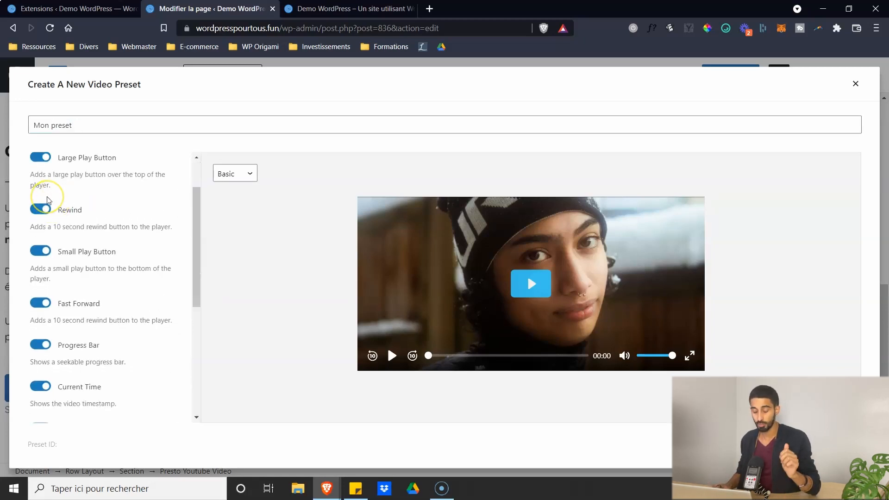
{"action": "scroll", "coordinate": [49, 200], "scroll_direction": "up", "scroll_amount": 1}
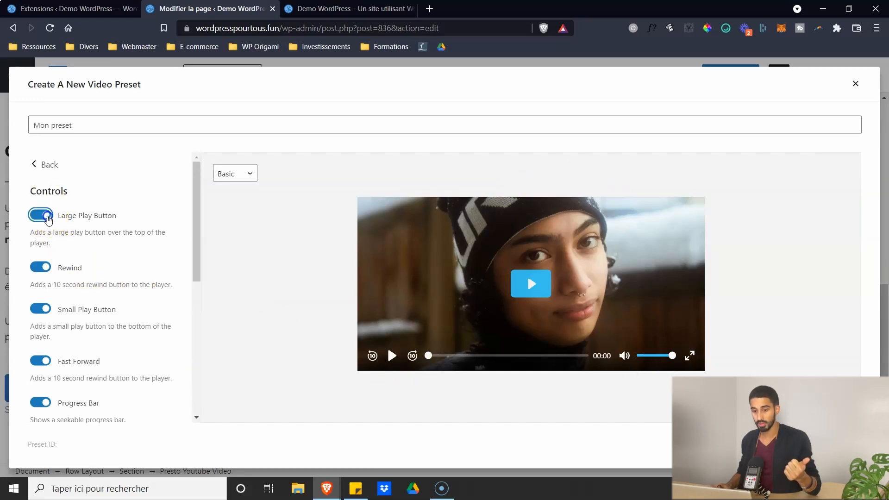
{"action": "left_click", "coordinate": [47, 216]}
{"action": "left_click", "coordinate": [40, 267]}
{"action": "left_click", "coordinate": [41, 310]}
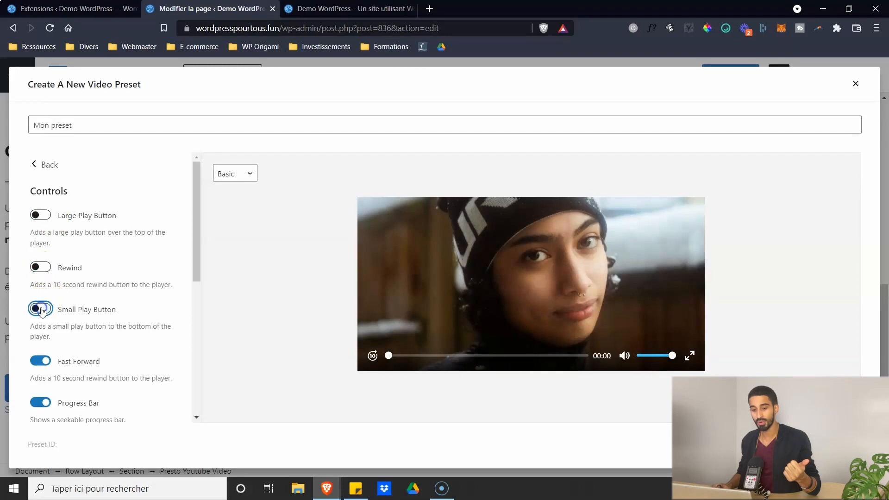
Step: Turn off Fast Forward, Progress Bar, Current Time, Volume and Fullscreen in the preset's controls
{"action": "scroll", "coordinate": [41, 309], "scroll_direction": "down", "scroll_amount": 2}
{"action": "left_click", "coordinate": [41, 245]}
{"action": "left_click", "coordinate": [45, 290]}
{"action": "left_click", "coordinate": [40, 329]}
{"action": "left_click", "coordinate": [40, 370]}
{"action": "scroll", "coordinate": [41, 369], "scroll_direction": "down", "scroll_amount": 3}
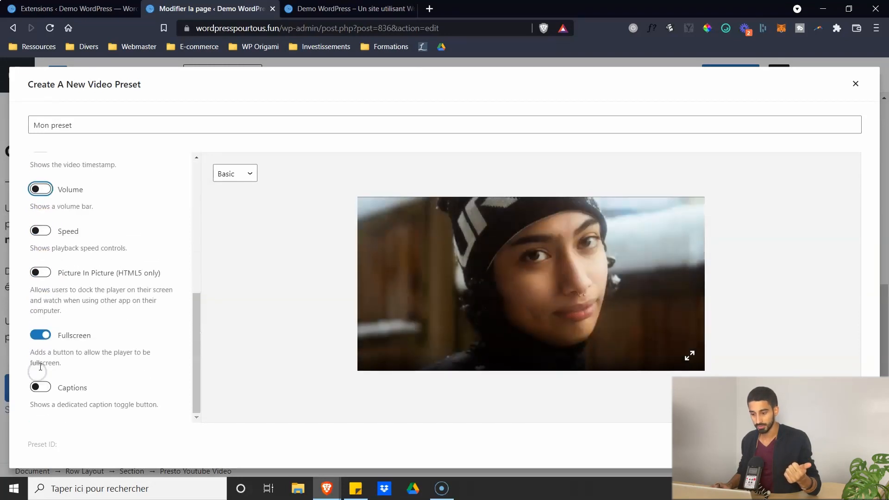
{"action": "left_click", "coordinate": [42, 336]}
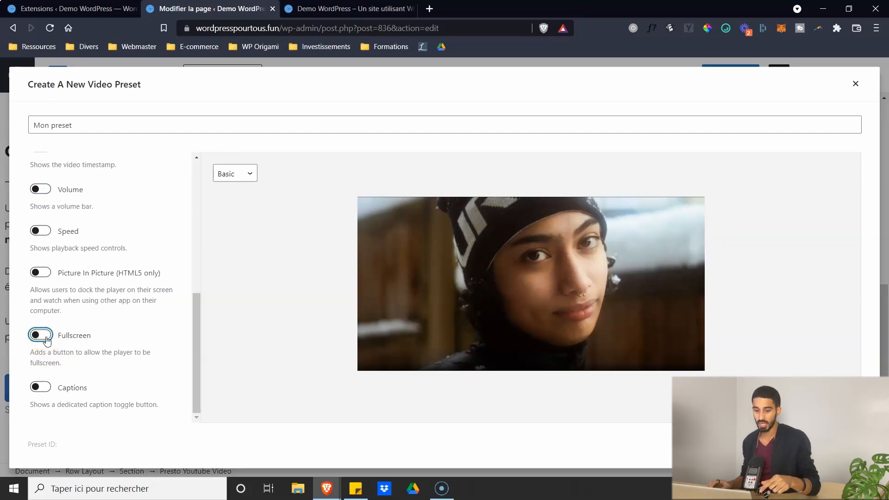
Step: Turn Fullscreen back on and enable Picture In Picture in the preset's controls
{"action": "left_click", "coordinate": [42, 336]}
{"action": "scroll", "coordinate": [44, 343], "scroll_direction": "up", "scroll_amount": 3}
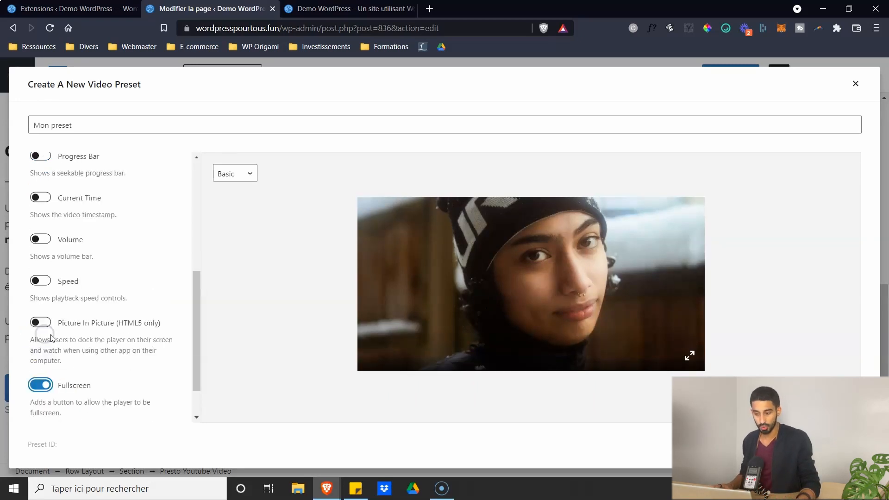
{"action": "left_click", "coordinate": [46, 389]}
{"action": "scroll", "coordinate": [116, 324], "scroll_direction": "down", "scroll_amount": 1}
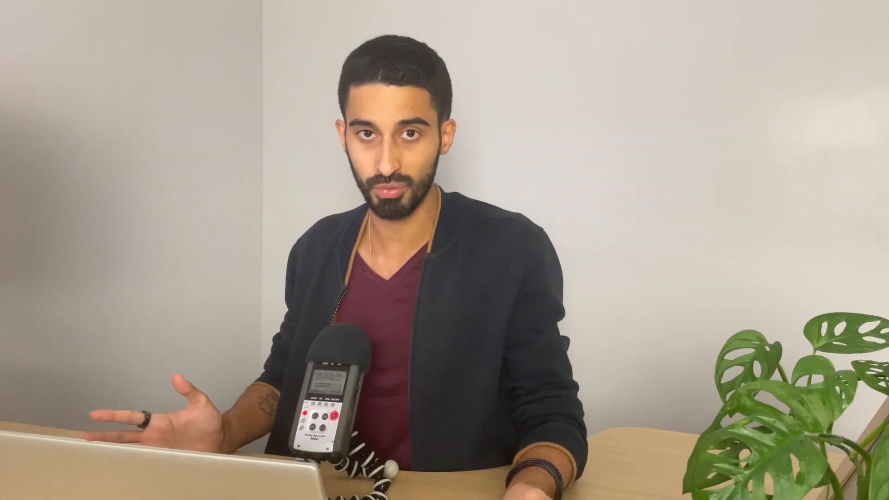
Step: Enable Speed, Volume and Progress Bar for the preset, and turn Picture In Picture off
{"action": "left_click", "coordinate": [40, 289]}
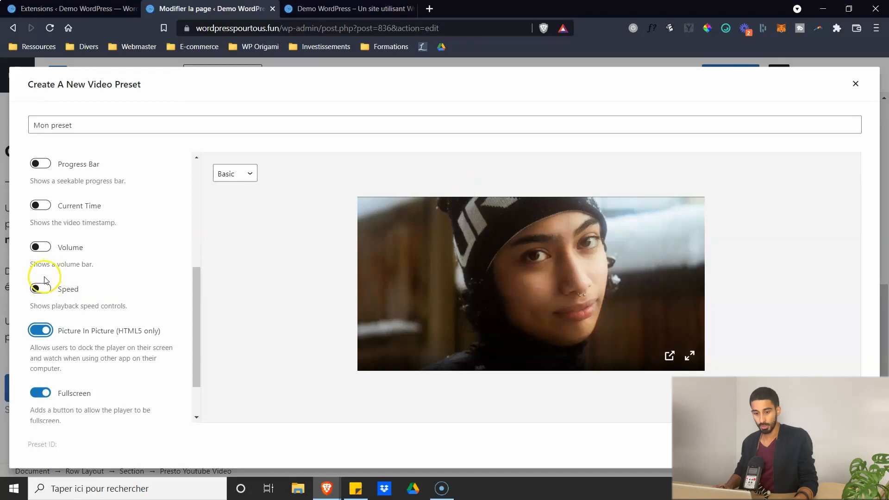
{"action": "left_click", "coordinate": [41, 331]}
{"action": "scroll", "coordinate": [41, 320], "scroll_direction": "up", "scroll_amount": 1}
{"action": "left_click", "coordinate": [41, 304]}
{"action": "left_click", "coordinate": [46, 268]}
{"action": "left_click", "coordinate": [47, 268]}
{"action": "scroll", "coordinate": [58, 329], "scroll_direction": "up", "scroll_amount": 3}
{"action": "left_click", "coordinate": [43, 396]}
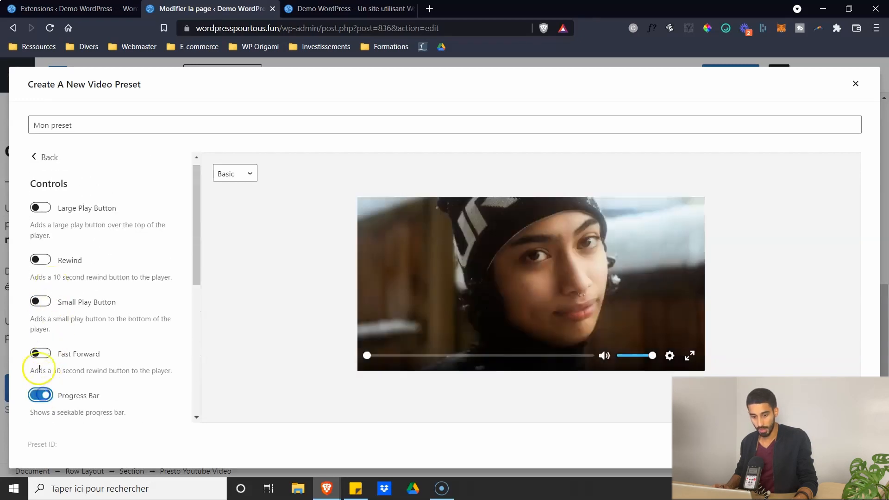
Step: Turn on Rewind, Large Play Button, Small Play Button, Fast Forward and Current Time, and return to the preset's customization categories
{"action": "scroll", "coordinate": [67, 313], "scroll_direction": "down", "scroll_amount": 1}
{"action": "left_click", "coordinate": [40, 203]}
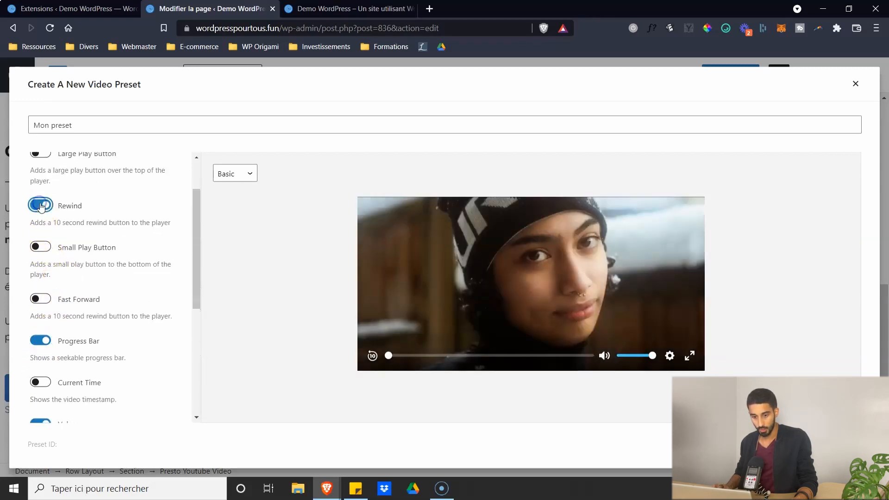
{"action": "scroll", "coordinate": [40, 206], "scroll_direction": "up", "scroll_amount": 1}
{"action": "left_click", "coordinate": [40, 208]}
{"action": "left_click", "coordinate": [40, 301]}
{"action": "left_click", "coordinate": [42, 353]}
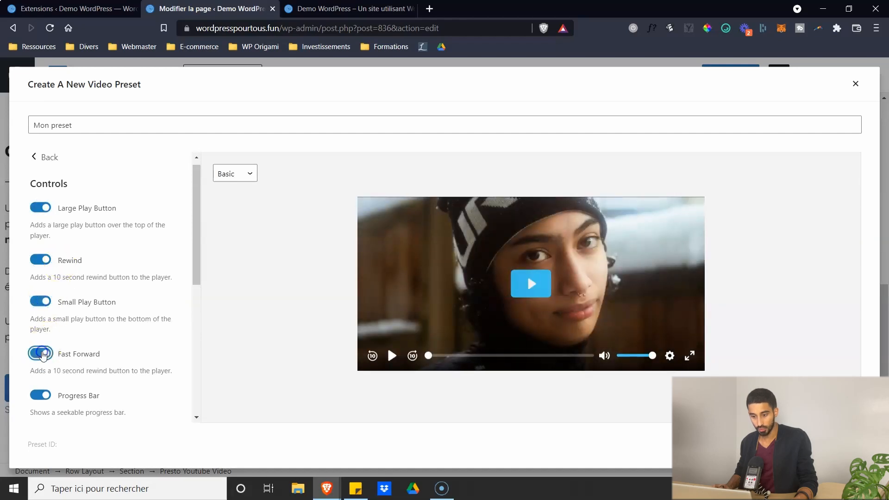
{"action": "scroll", "coordinate": [43, 349], "scroll_direction": "down", "scroll_amount": 2}
{"action": "left_click", "coordinate": [40, 322]}
{"action": "scroll", "coordinate": [40, 323], "scroll_direction": "down", "scroll_amount": 3}
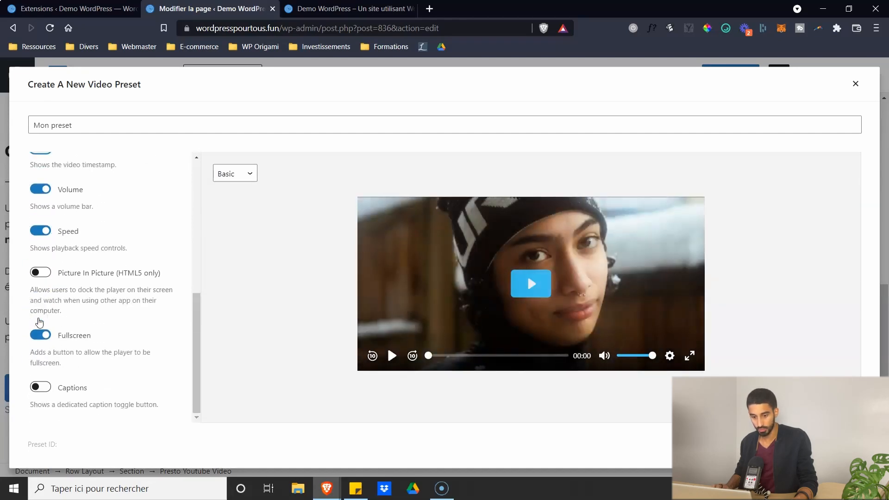
{"action": "scroll", "coordinate": [43, 283], "scroll_direction": "up", "scroll_amount": 5}
{"action": "left_click", "coordinate": [32, 160]}
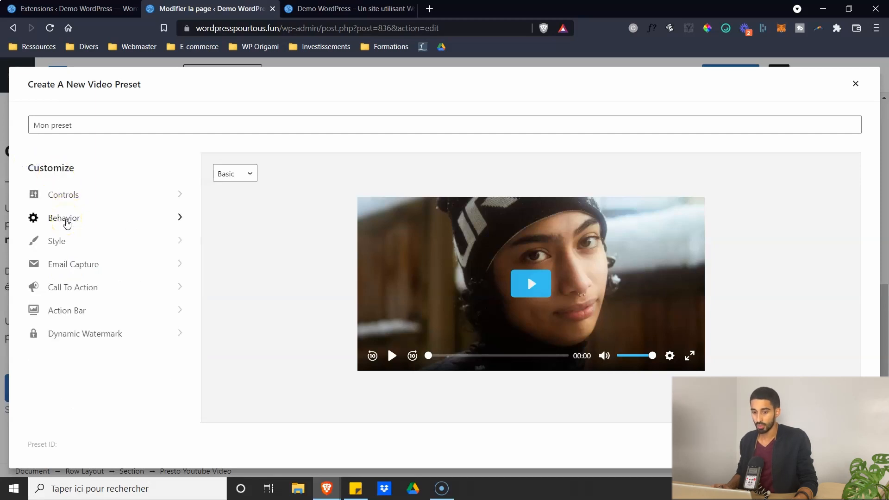
Step: Enable Sticky On Scroll in the preset's behavior settings, check the On Video End options, and create the preset
{"action": "left_click", "coordinate": [67, 222]}
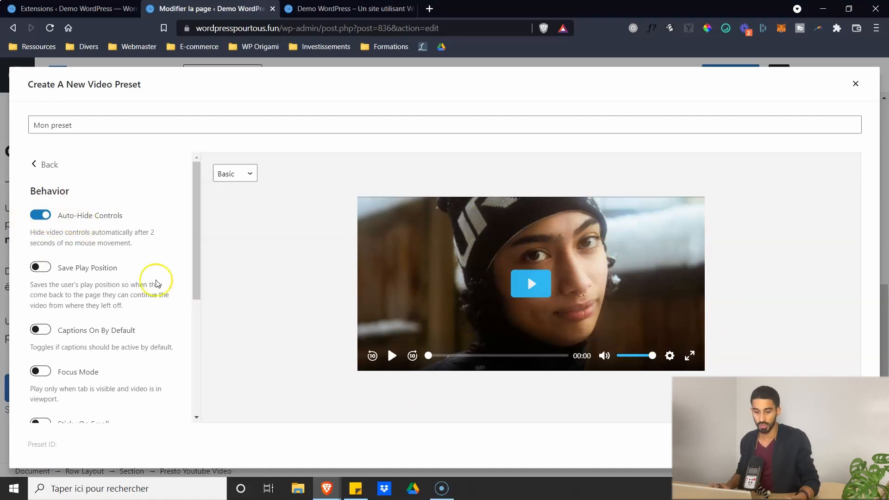
{"action": "scroll", "coordinate": [55, 204], "scroll_direction": "down", "scroll_amount": 2}
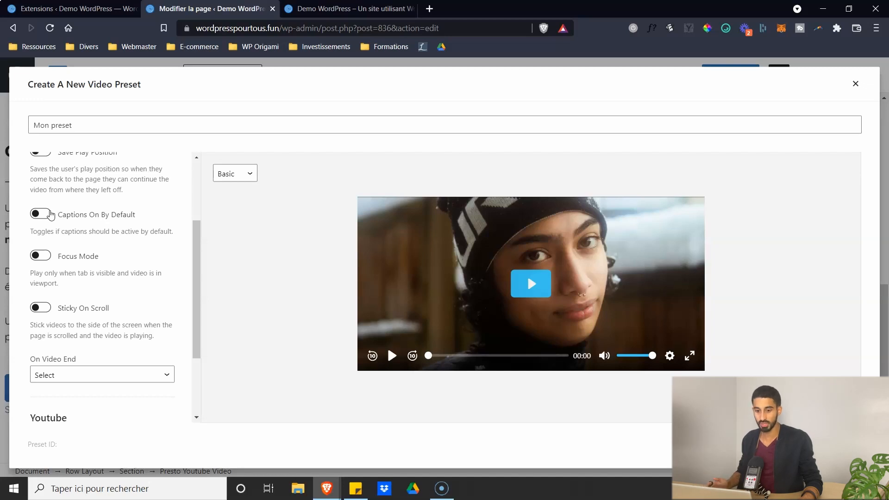
{"action": "scroll", "coordinate": [50, 215], "scroll_direction": "down", "scroll_amount": 3}
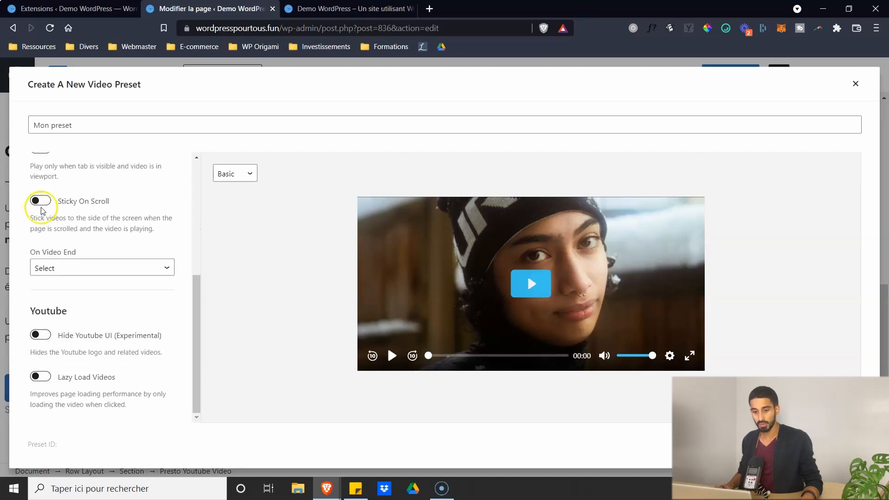
{"action": "scroll", "coordinate": [44, 223], "scroll_direction": "up", "scroll_amount": 2}
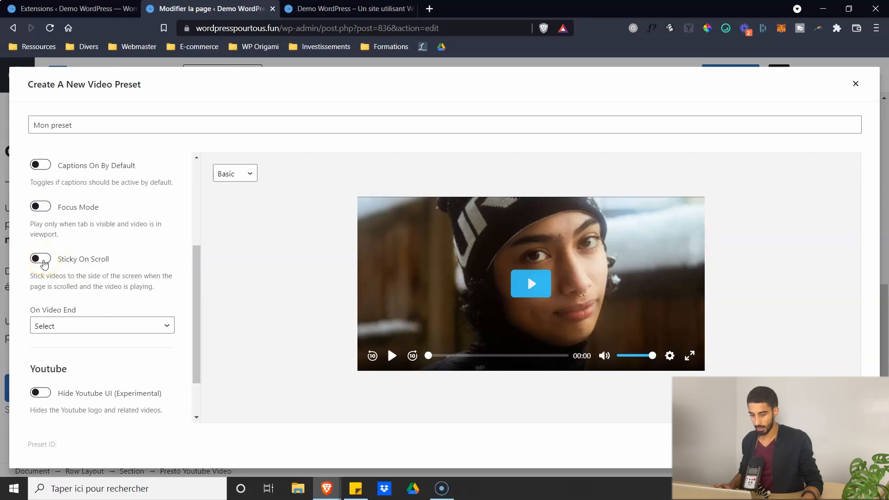
{"action": "left_click", "coordinate": [41, 259]}
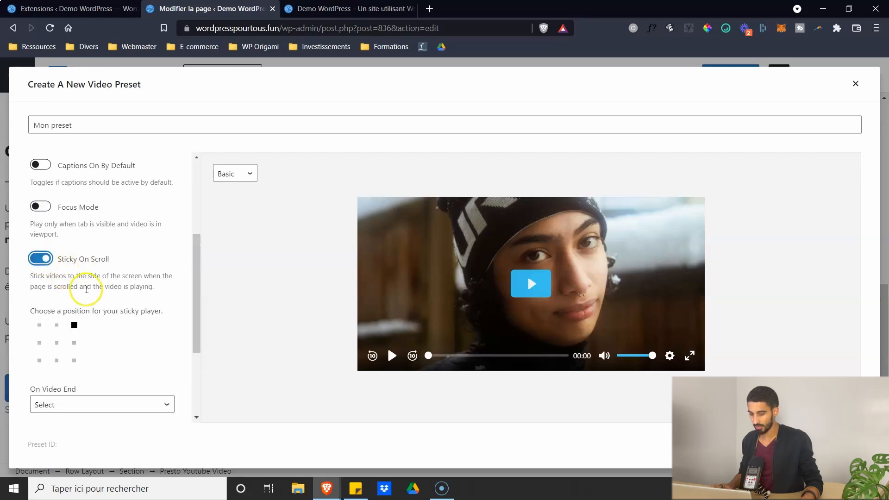
{"action": "scroll", "coordinate": [86, 290], "scroll_direction": "down", "scroll_amount": 2}
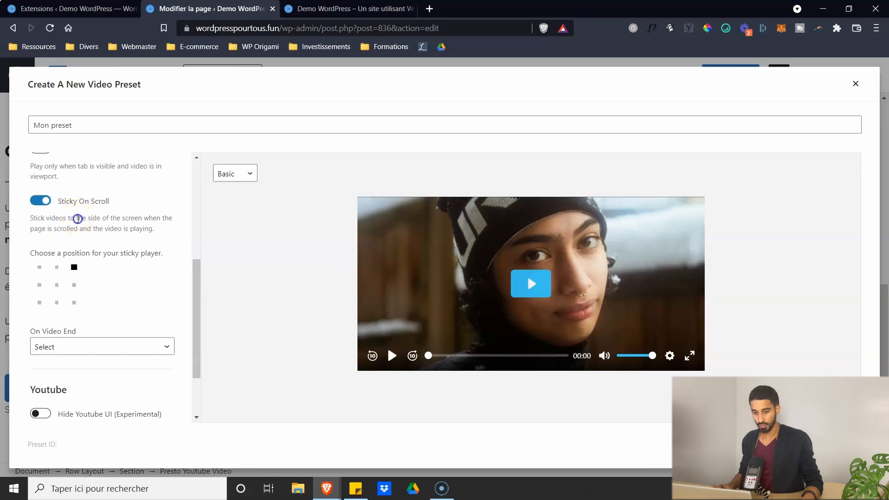
{"action": "left_click", "coordinate": [76, 351]}
{"action": "left_click", "coordinate": [96, 225]}
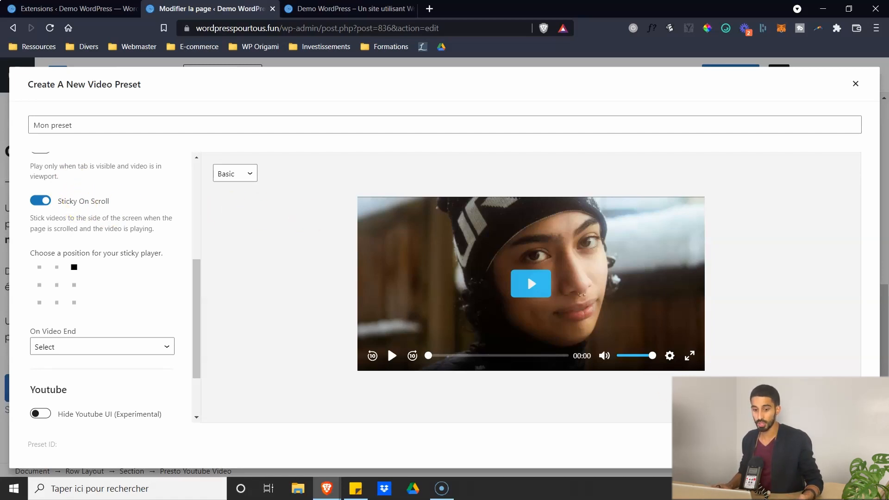
{"action": "left_click", "coordinate": [834, 444]}
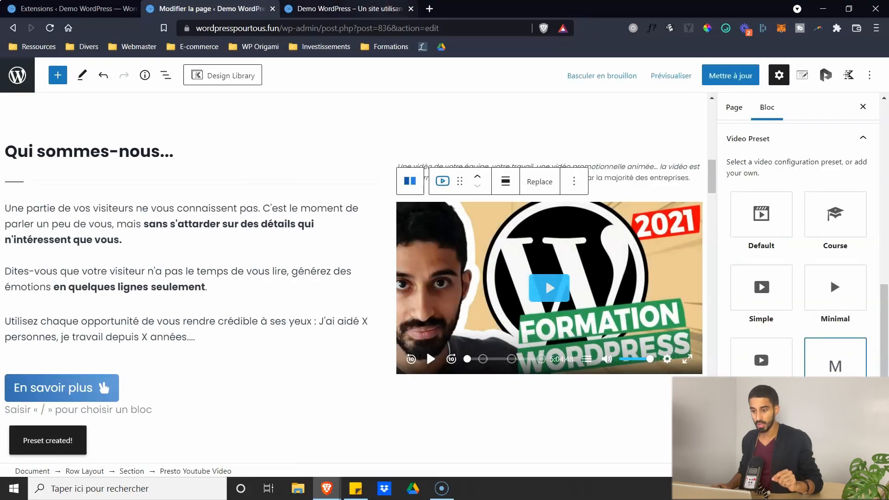
Step: Reload the live page, play the video, and scroll through the page to check the sticky player behavior
{"action": "left_click", "coordinate": [345, 8]}
{"action": "left_click", "coordinate": [50, 28]}
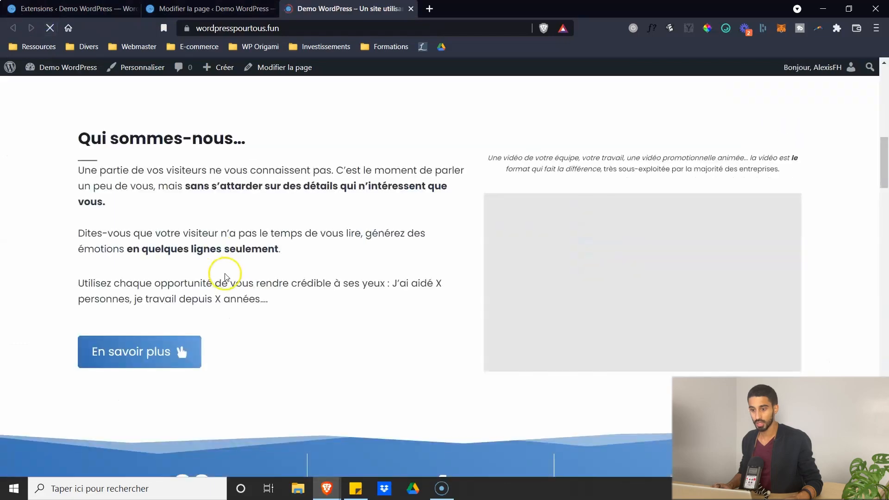
{"action": "scroll", "coordinate": [227, 277], "scroll_direction": "up", "scroll_amount": 2}
{"action": "scroll", "coordinate": [510, 393], "scroll_direction": "down", "scroll_amount": 1}
{"action": "left_click", "coordinate": [525, 407]}
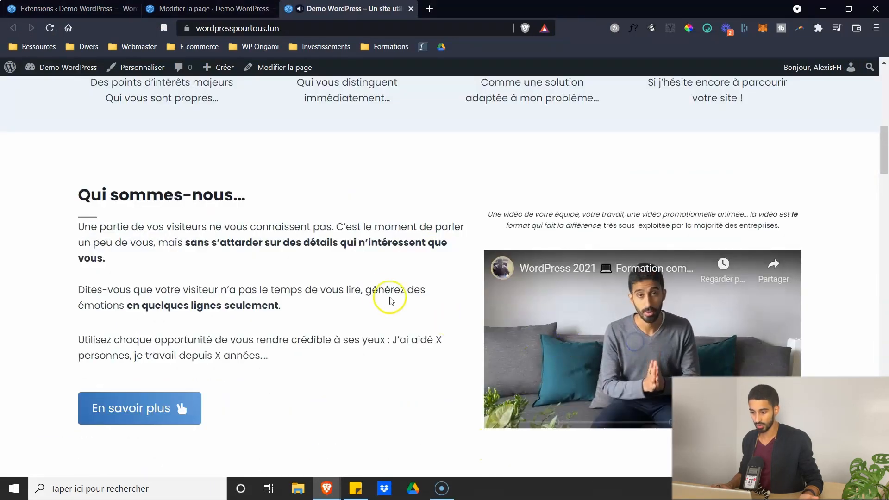
{"action": "scroll", "coordinate": [345, 273], "scroll_direction": "down", "scroll_amount": 7}
{"action": "scroll", "coordinate": [333, 268], "scroll_direction": "down", "scroll_amount": 15}
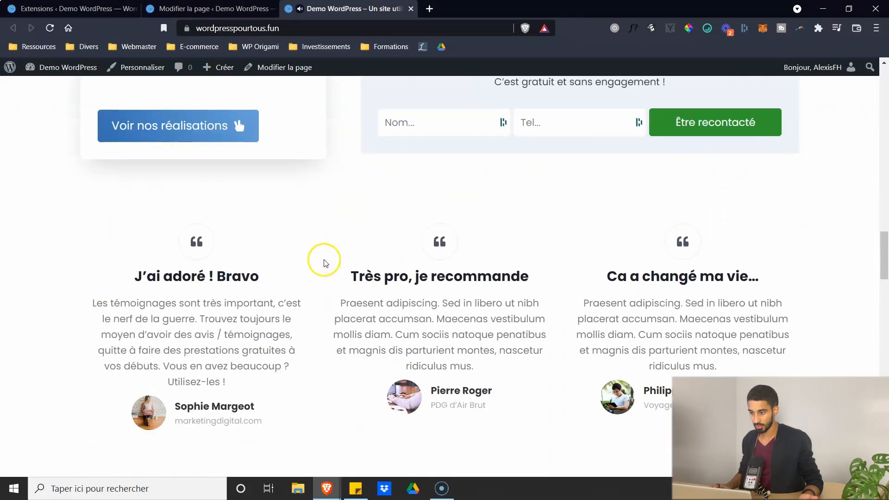
{"action": "scroll", "coordinate": [322, 255], "scroll_direction": "up", "scroll_amount": 20}
{"action": "scroll", "coordinate": [275, 234], "scroll_direction": "down", "scroll_amount": 6}
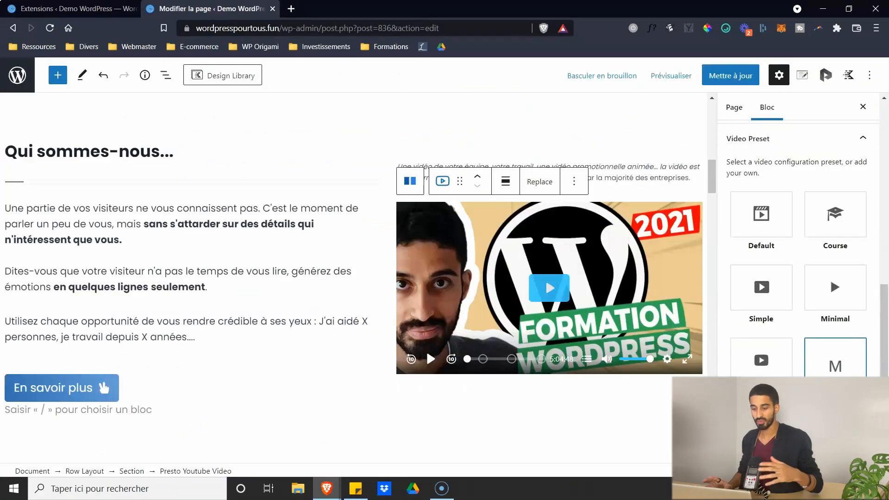
Step: Reopen the "Mon preset" video preset for editing and turn off Sticky On Scroll in its behavior settings
{"action": "mouse_move", "coordinate": [855, 357]}
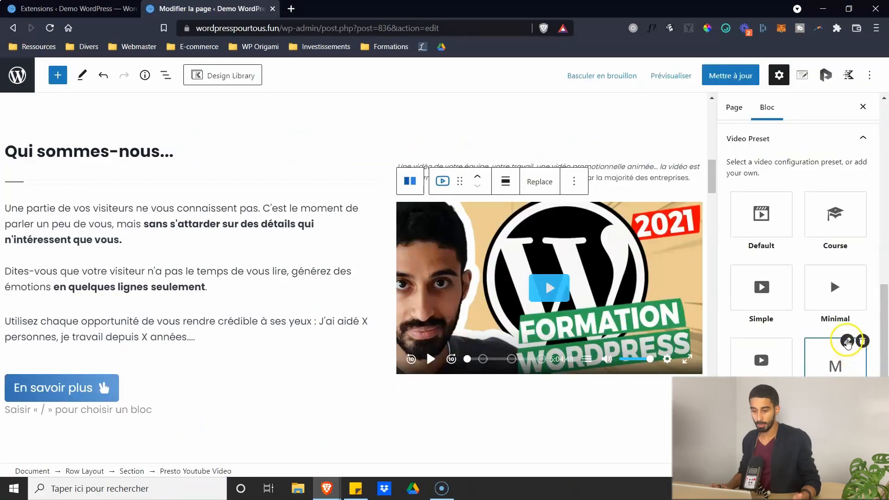
{"action": "left_click", "coordinate": [847, 341]}
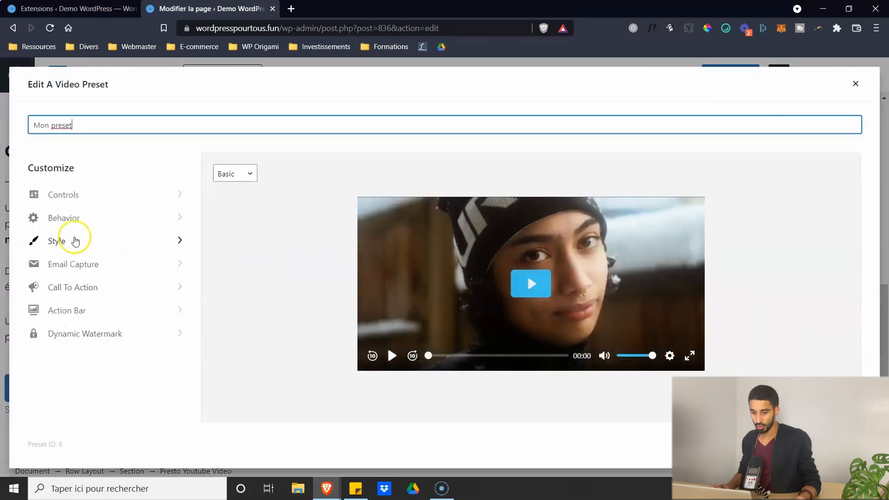
{"action": "left_click", "coordinate": [66, 219]}
{"action": "scroll", "coordinate": [64, 230], "scroll_direction": "down", "scroll_amount": 1}
{"action": "scroll", "coordinate": [64, 230], "scroll_direction": "down", "scroll_amount": 4}
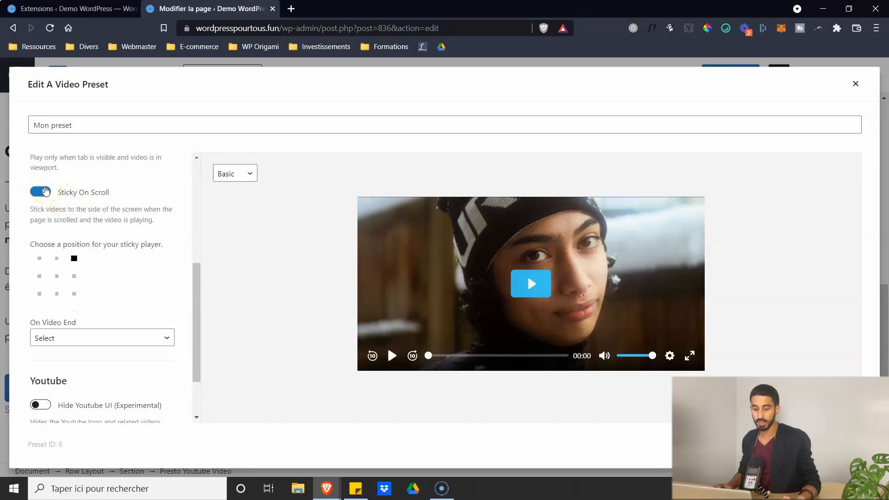
{"action": "left_click", "coordinate": [45, 190]}
Step: Look at the On Video End choices, enable Hide Youtube UI (Experimental), and return to the preset's customization categories
{"action": "left_click", "coordinate": [52, 269]}
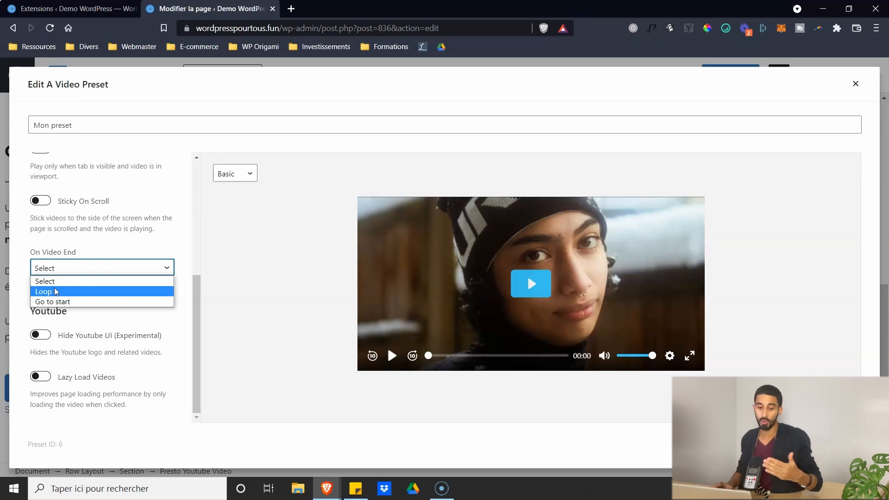
{"action": "left_click", "coordinate": [95, 251]}
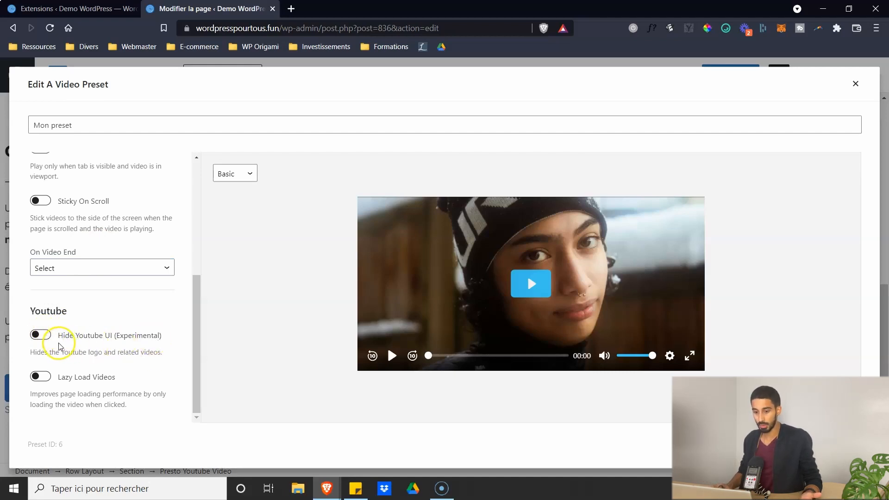
{"action": "left_click", "coordinate": [42, 336]}
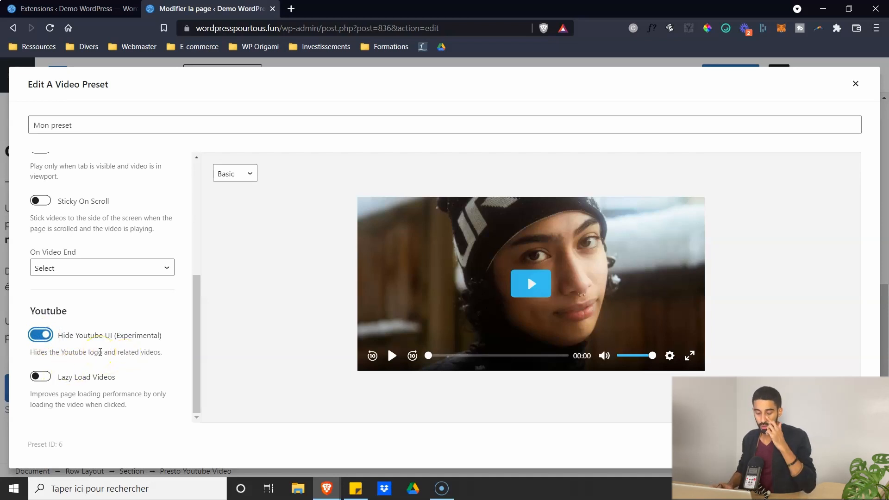
{"action": "scroll", "coordinate": [127, 290], "scroll_direction": "up", "scroll_amount": 5}
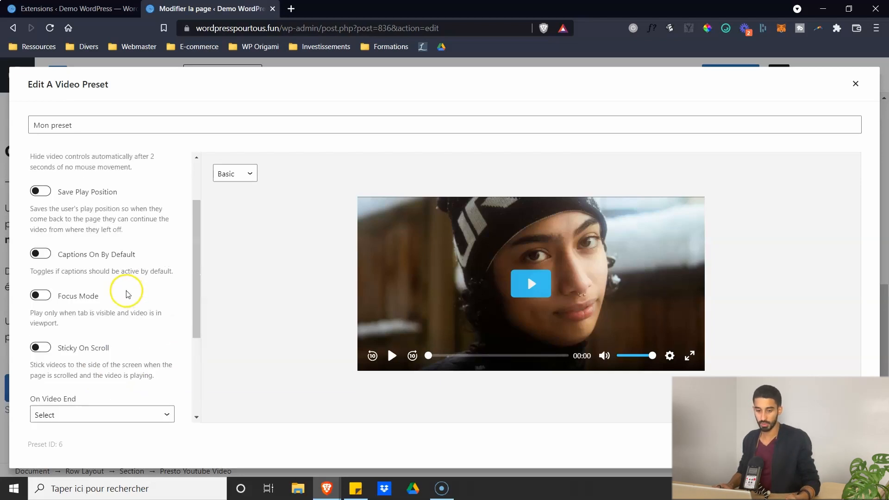
{"action": "scroll", "coordinate": [99, 298], "scroll_direction": "down", "scroll_amount": 5}
{"action": "scroll", "coordinate": [80, 208], "scroll_direction": "up", "scroll_amount": 5}
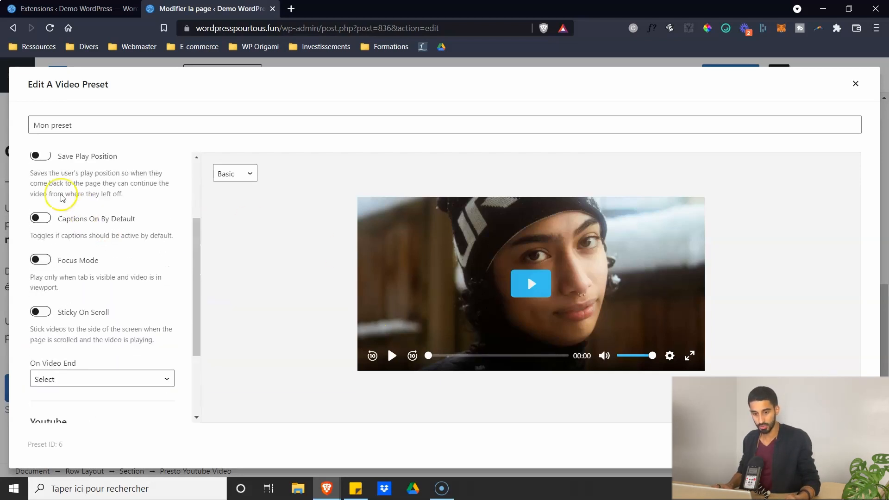
{"action": "left_click", "coordinate": [37, 167]}
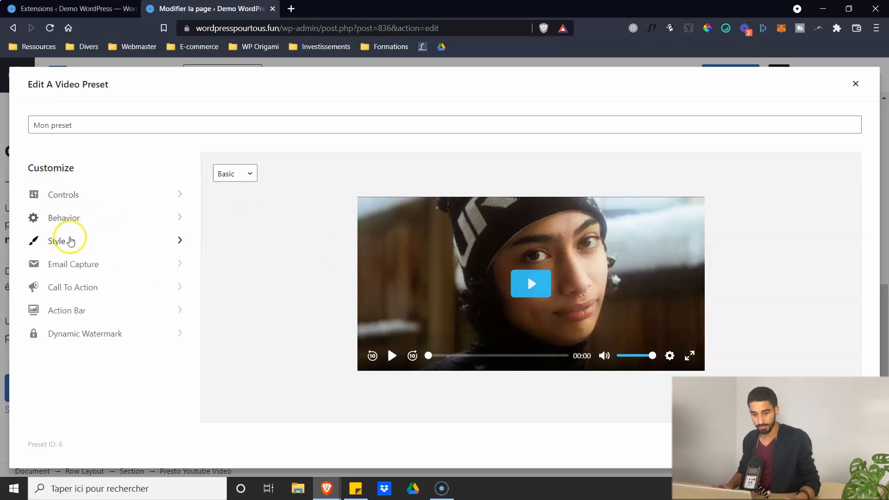
Step: Set the caption background color to #e69797 in the preset's style settings
{"action": "left_click", "coordinate": [70, 238]}
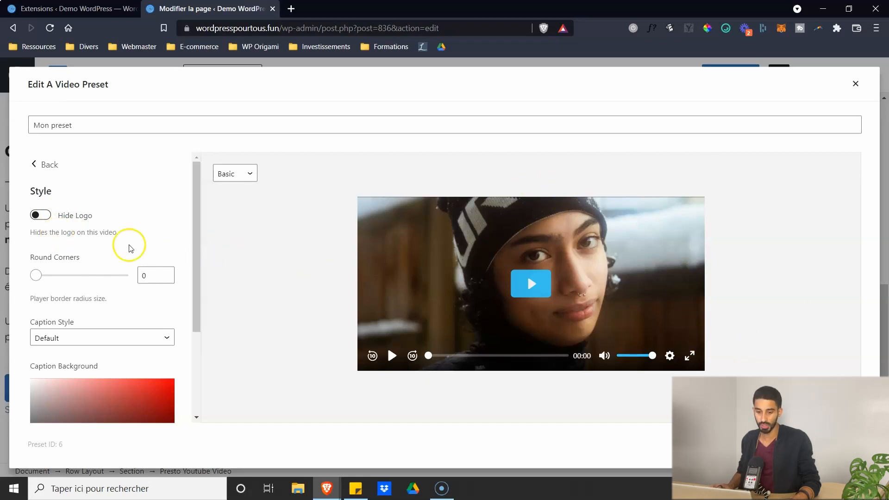
{"action": "scroll", "coordinate": [48, 230], "scroll_direction": "down", "scroll_amount": 1}
{"action": "scroll", "coordinate": [49, 232], "scroll_direction": "up", "scroll_amount": 1}
{"action": "scroll", "coordinate": [47, 250], "scroll_direction": "down", "scroll_amount": 2}
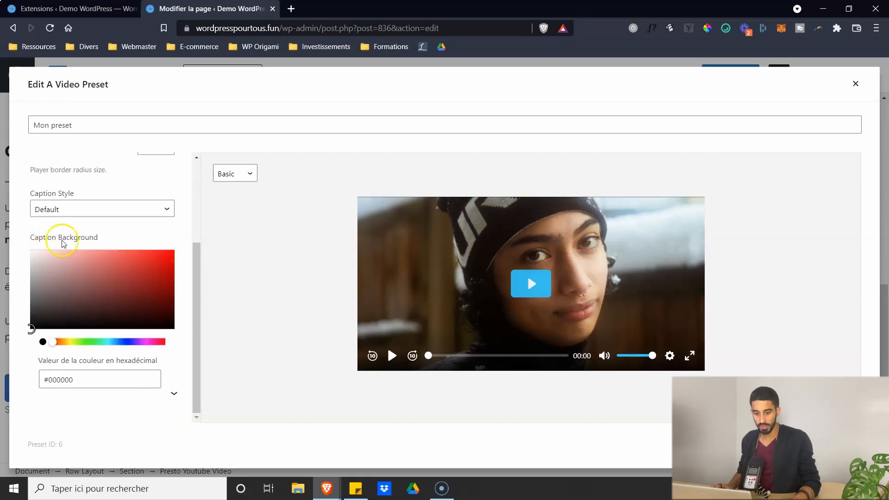
{"action": "left_click", "coordinate": [91, 277]}
{"action": "scroll", "coordinate": [87, 287], "scroll_direction": "up", "scroll_amount": 3}
{"action": "scroll", "coordinate": [75, 334], "scroll_direction": "down", "scroll_amount": 2}
{"action": "left_click", "coordinate": [80, 271]}
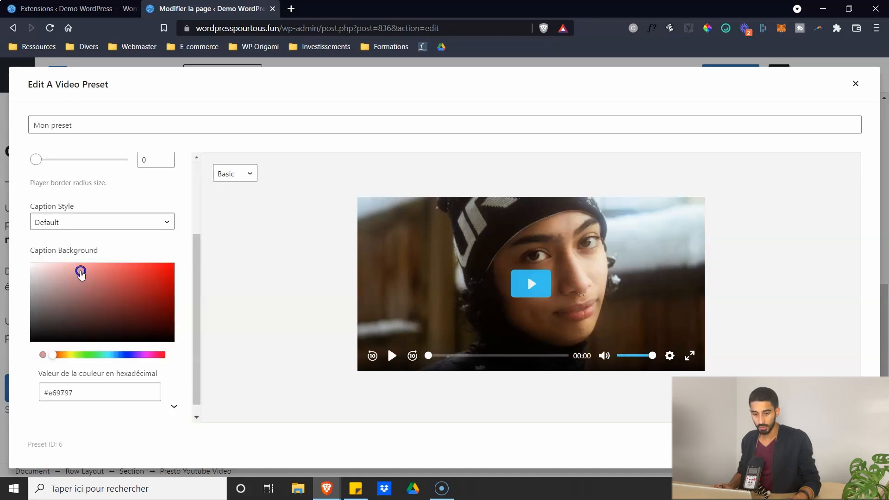
Step: Set the player's Round Corners to 10 and return to the preset's customization categories
{"action": "scroll", "coordinate": [98, 305], "scroll_direction": "up", "scroll_amount": 2}
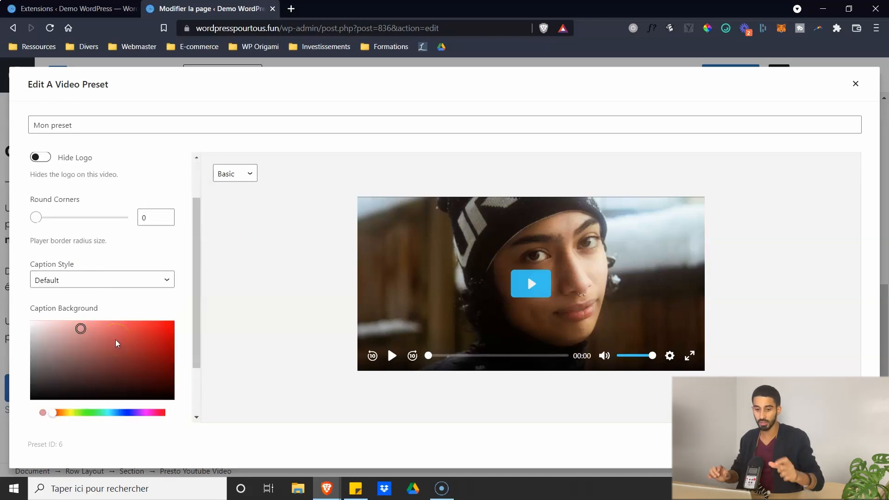
{"action": "scroll", "coordinate": [79, 245], "scroll_direction": "up", "scroll_amount": 2}
{"action": "left_click_drag", "start_coordinate": [40, 278], "coordinate": [90, 286]}
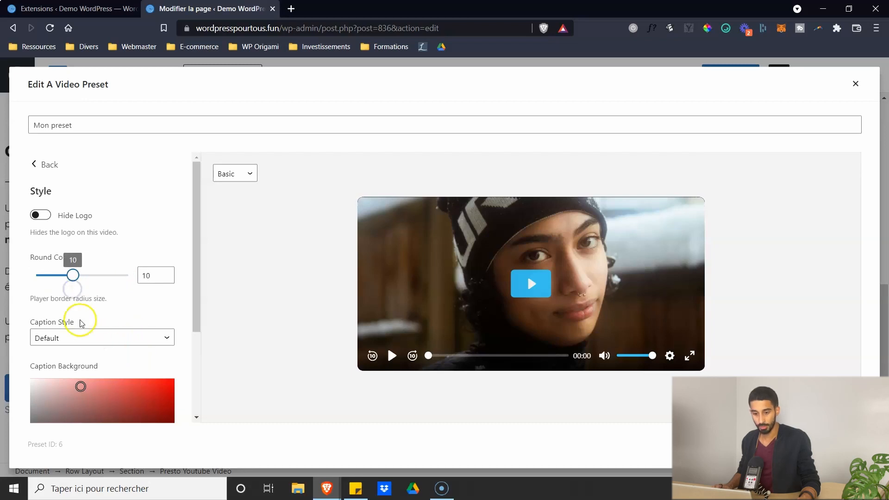
{"action": "left_click", "coordinate": [40, 163]}
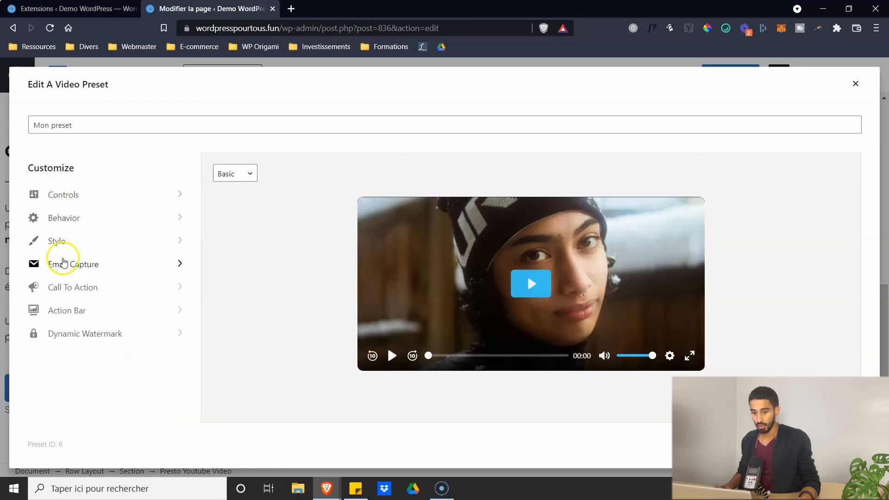
Step: Enable Email Capture for the preset with display at 0 percent, trying Allow Skipping and turning it back off
{"action": "left_click", "coordinate": [65, 262]}
{"action": "left_click", "coordinate": [41, 214]}
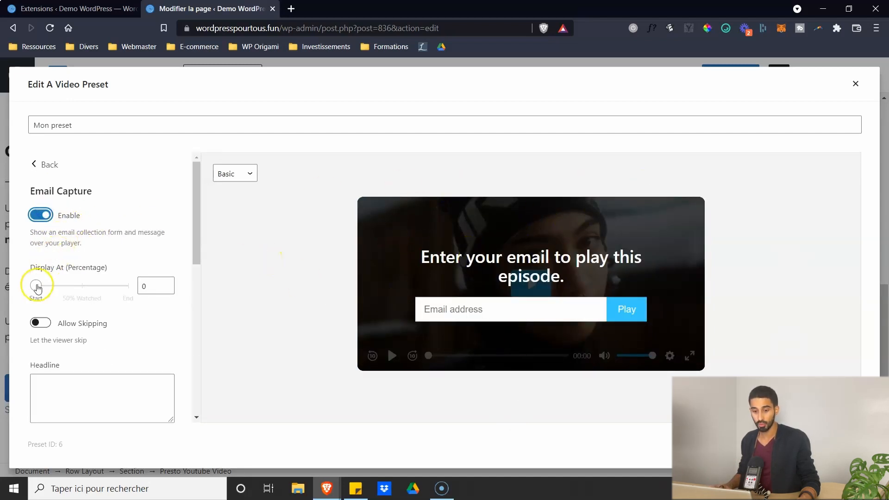
{"action": "left_click_drag", "start_coordinate": [38, 288], "coordinate": [16, 278]}
{"action": "scroll", "coordinate": [30, 259], "scroll_direction": "down", "scroll_amount": 3}
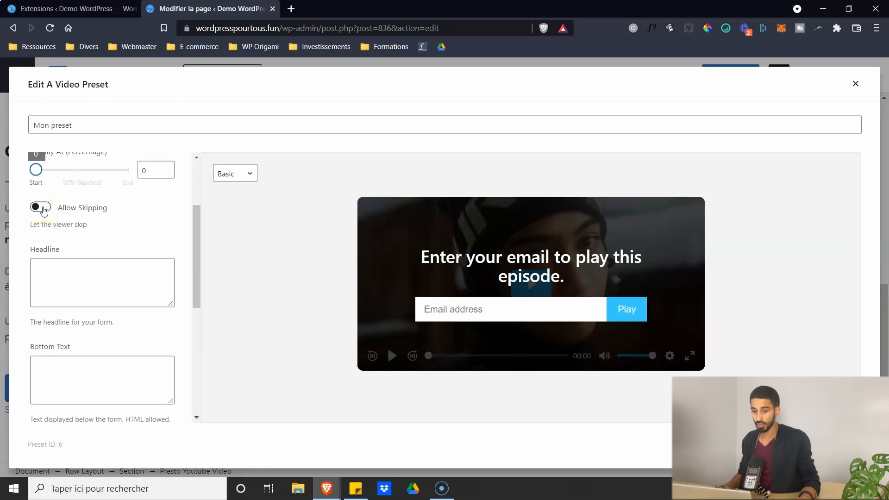
{"action": "left_click", "coordinate": [44, 209]}
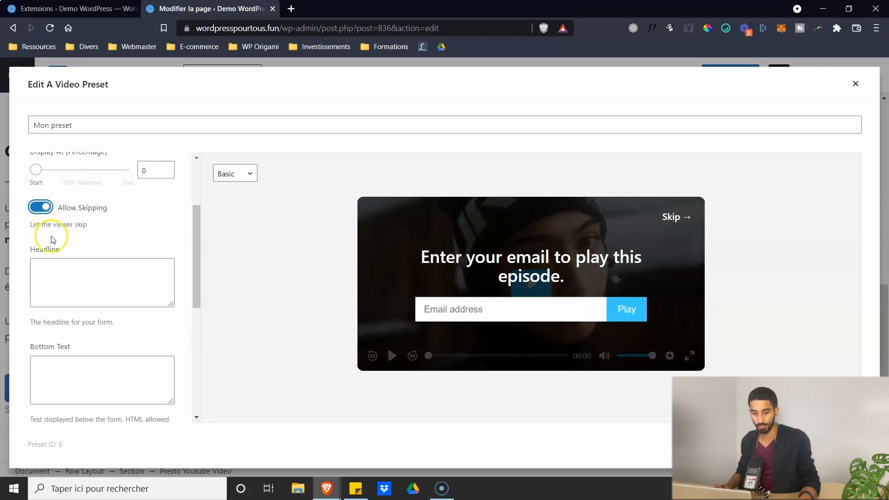
{"action": "left_click", "coordinate": [41, 207]}
Step: Try the sample text "bgbgb" as the email capture form's headline, and clear it again
{"action": "left_click", "coordinate": [56, 275]}
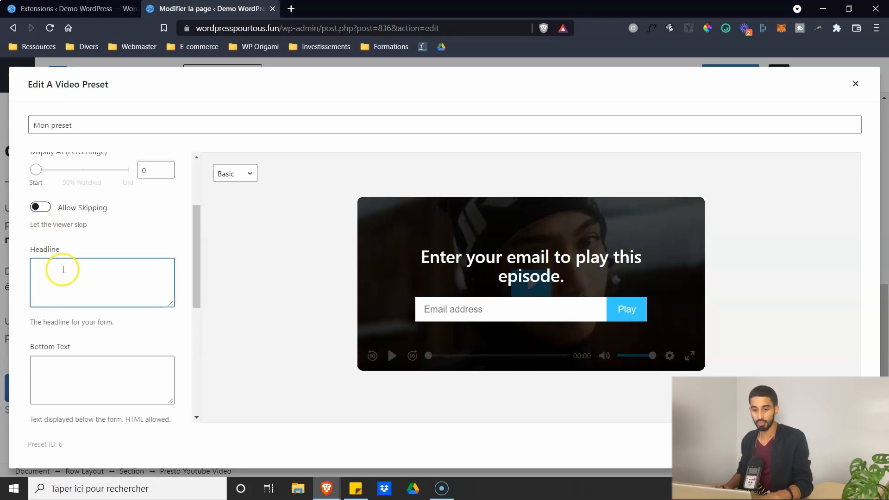
{"action": "type", "text": "bgbgb"}
{"action": "key", "text": "BackSpace"}
{"action": "key", "text": "BackSpace"}
{"action": "key", "text": "BackSpace"}
{"action": "key", "text": "BackSpace"}
{"action": "key", "text": "BackSpace"}
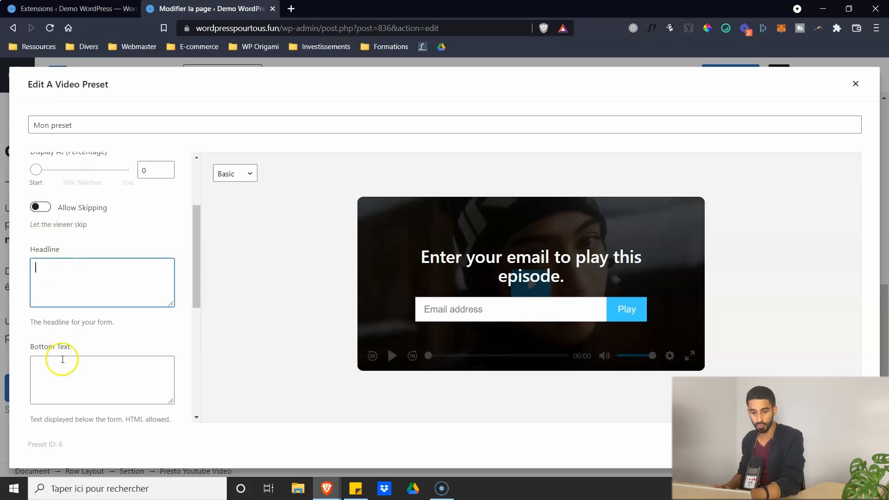
Step: Try the sample text "fgfgg" as the email capture form's bottom text, and clear it again
{"action": "left_click", "coordinate": [55, 388]}
{"action": "type", "text": "f"}
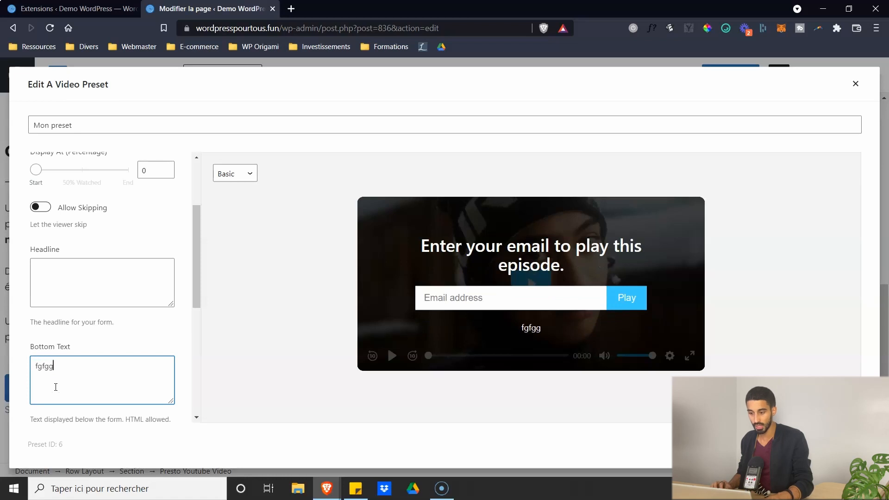
{"action": "type", "text": "gfgg"}
{"action": "key", "text": "BackSpace"}
{"action": "key", "text": "BackSpace"}
{"action": "key", "text": "BackSpace"}
{"action": "key", "text": "BackSpace"}
{"action": "key", "text": "BackSpace"}
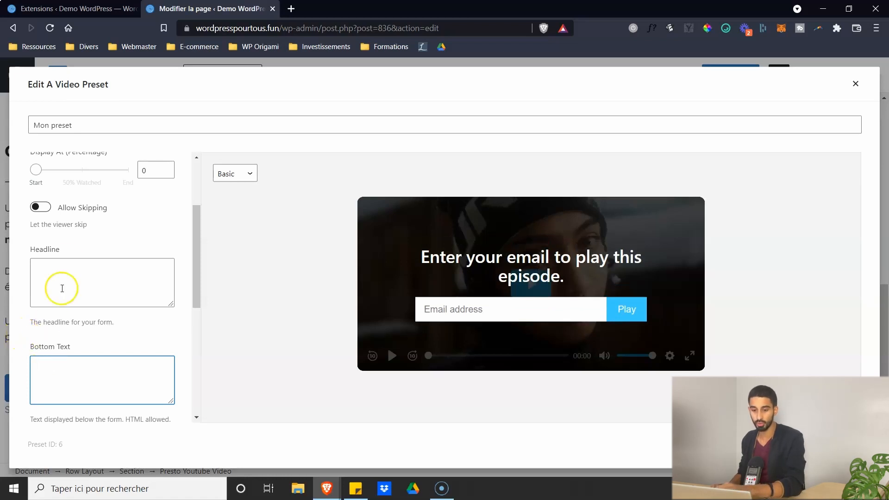
Step: Try rounding the corners of the email capture form, then disable Email Capture and return to the customization categories
{"action": "scroll", "coordinate": [70, 264], "scroll_direction": "up", "scroll_amount": 3}
{"action": "scroll", "coordinate": [69, 264], "scroll_direction": "down", "scroll_amount": 7}
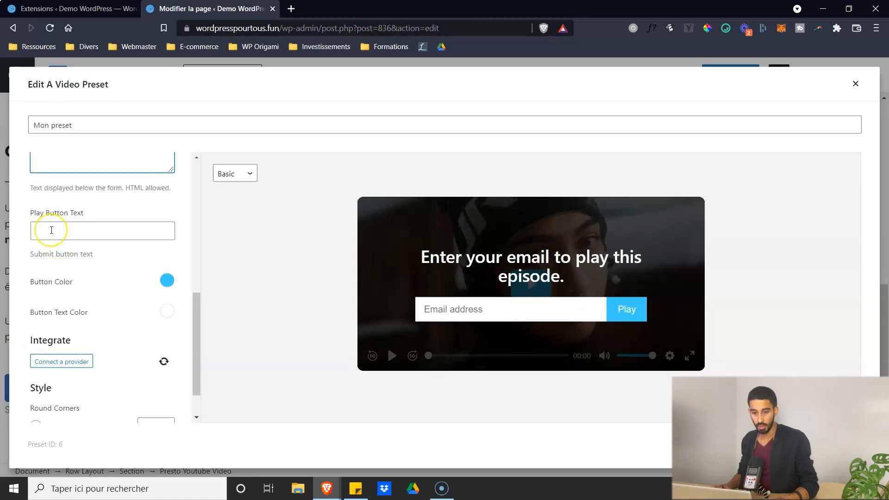
{"action": "left_click", "coordinate": [52, 230]}
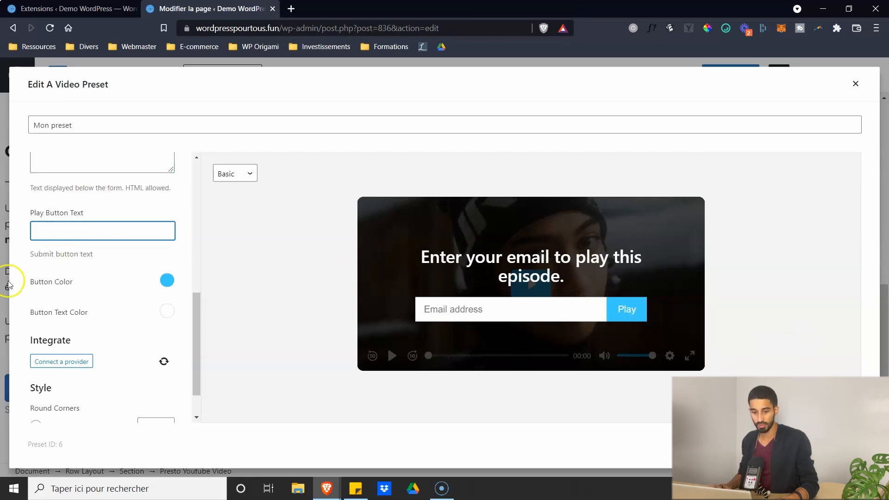
{"action": "scroll", "coordinate": [141, 283], "scroll_direction": "down", "scroll_amount": 1}
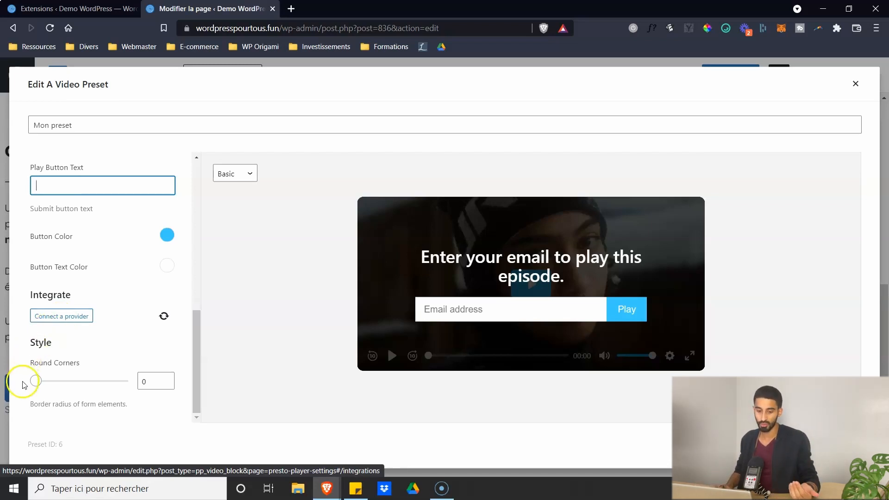
{"action": "left_click_drag", "start_coordinate": [40, 384], "coordinate": [73, 389]}
{"action": "left_click", "coordinate": [41, 213]}
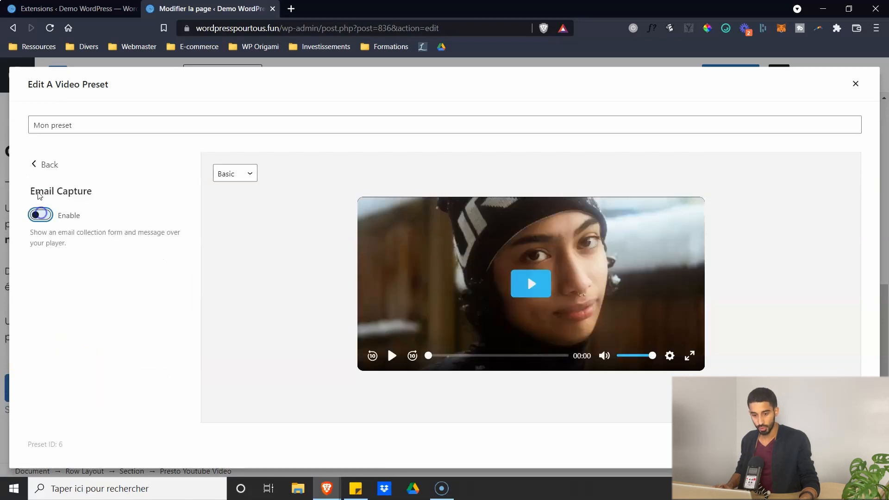
{"action": "left_click", "coordinate": [44, 165]}
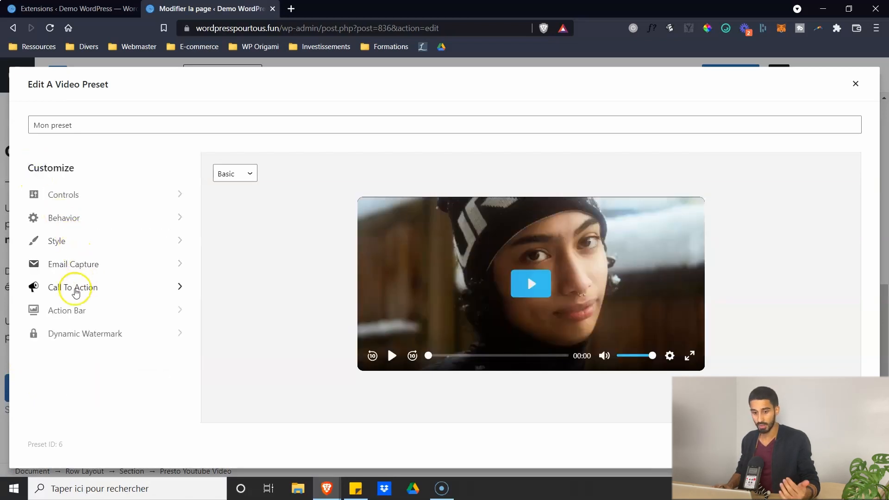
Step: Enable Call To Action for the preset and set it to display at 0 percent
{"action": "left_click", "coordinate": [76, 292]}
{"action": "left_click", "coordinate": [44, 216]}
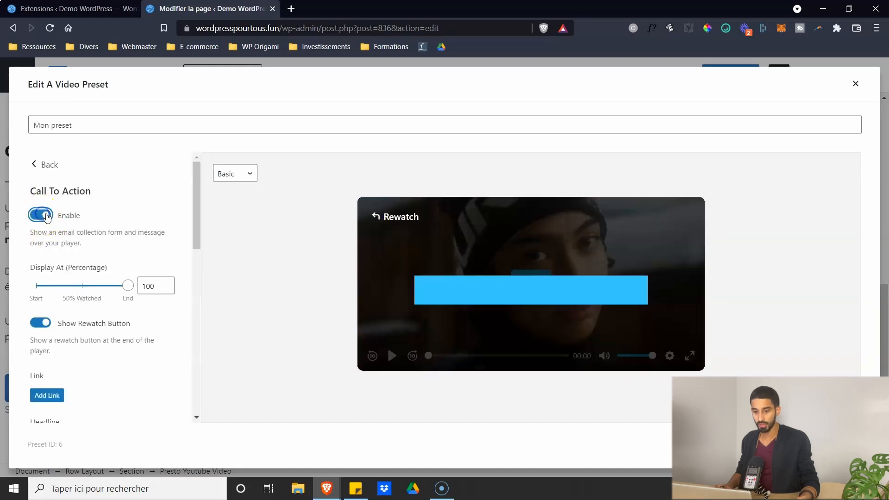
{"action": "scroll", "coordinate": [97, 268], "scroll_direction": "down", "scroll_amount": 3}
{"action": "scroll", "coordinate": [88, 277], "scroll_direction": "up", "scroll_amount": 3}
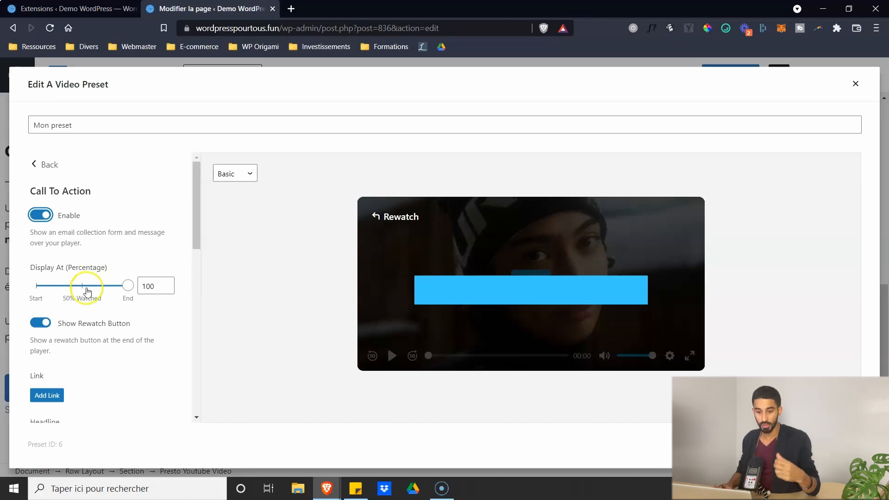
{"action": "mouse_move", "coordinate": [70, 285]}
{"action": "left_mouse_down"}
{"action": "mouse_move", "coordinate": [48, 291]}
{"action": "mouse_move", "coordinate": [57, 293]}
{"action": "left_mouse_up"}
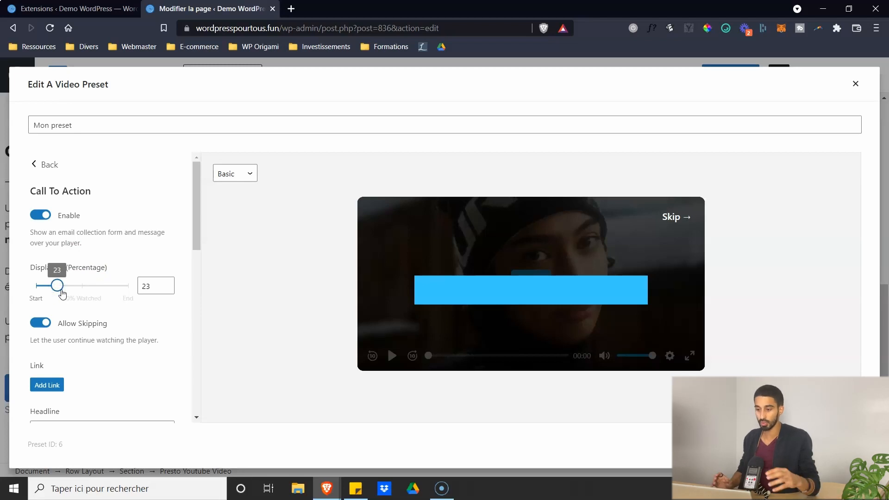
{"action": "left_click_drag", "start_coordinate": [57, 290], "coordinate": [36, 289]}
{"action": "scroll", "coordinate": [83, 227], "scroll_direction": "down", "scroll_amount": 3}
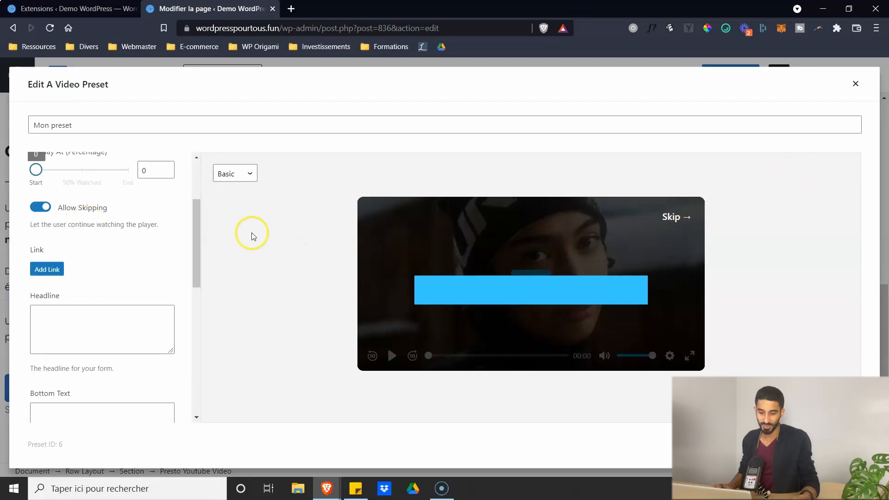
Step: Fill in the call to action's headline "Nous vous accompagnons !", bottom text "De A à Z dans vos démarches..." and button text "En savoir plus"
{"action": "scroll", "coordinate": [31, 318], "scroll_direction": "up", "scroll_amount": 3}
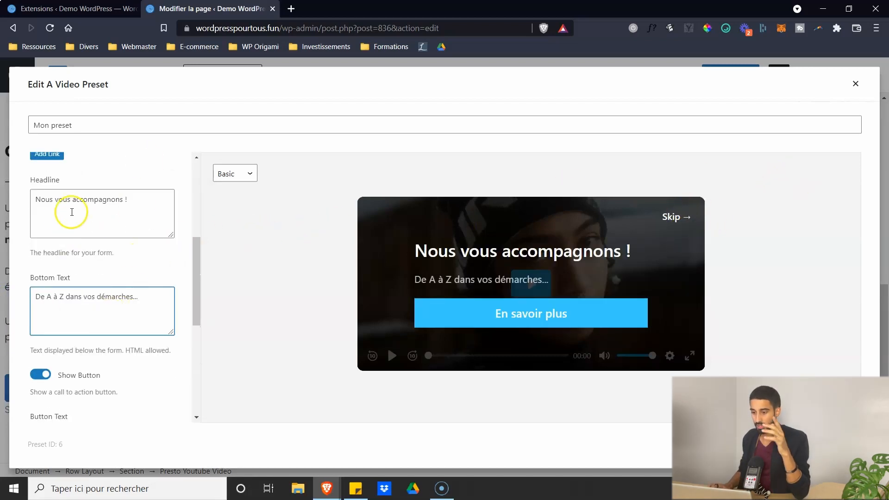
{"action": "scroll", "coordinate": [73, 212], "scroll_direction": "up", "scroll_amount": 3}
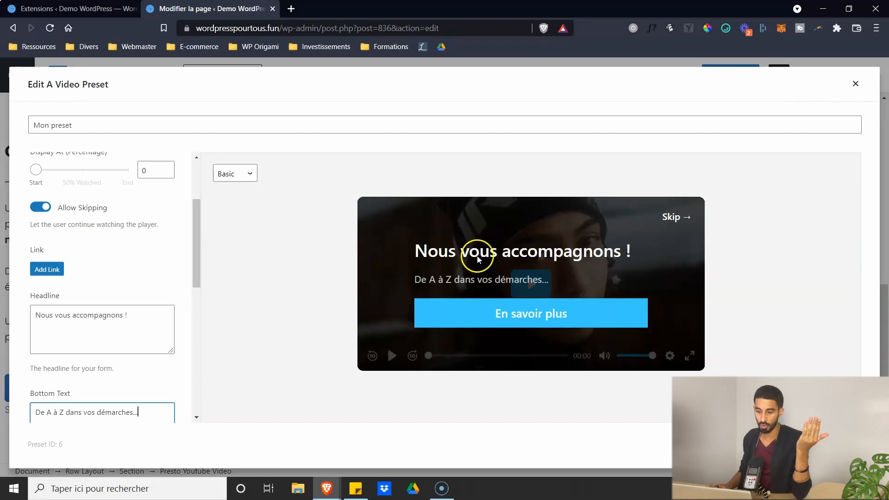
{"action": "scroll", "coordinate": [71, 274], "scroll_direction": "down", "scroll_amount": 3}
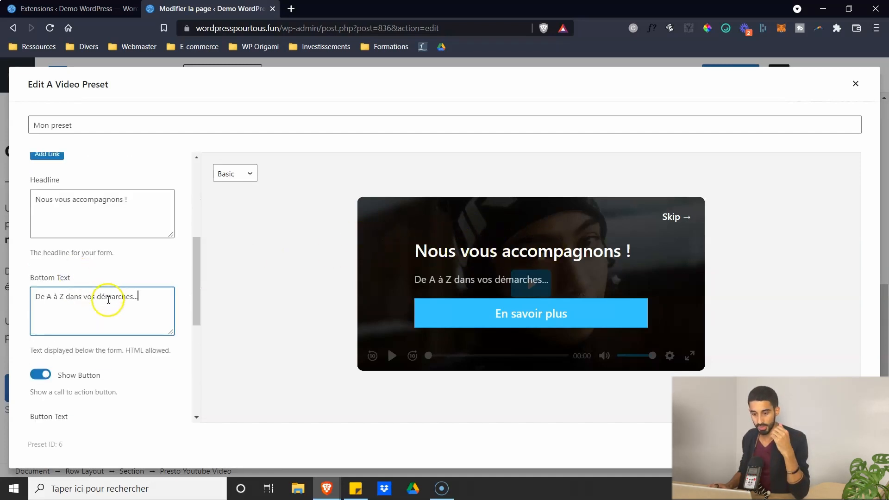
{"action": "scroll", "coordinate": [109, 303], "scroll_direction": "down", "scroll_amount": 2}
{"action": "scroll", "coordinate": [110, 303], "scroll_direction": "down", "scroll_amount": 2}
{"action": "left_click_drag", "start_coordinate": [102, 261], "coordinate": [19, 268]}
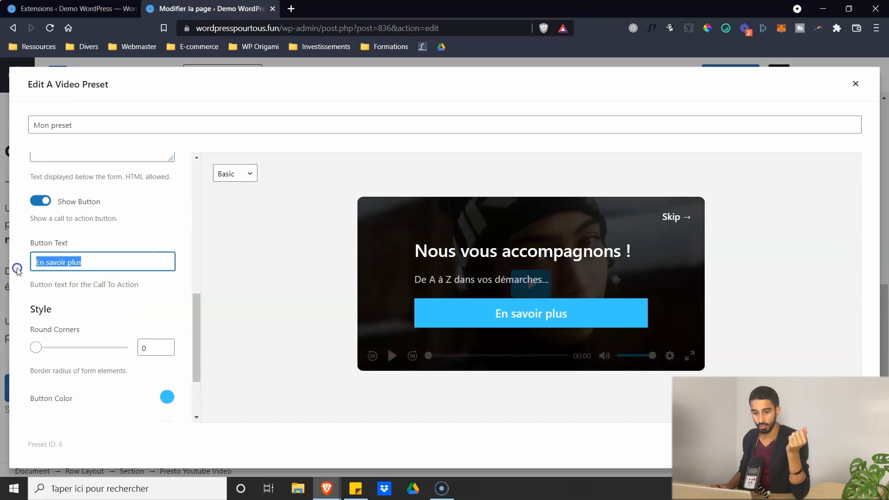
{"action": "scroll", "coordinate": [60, 254], "scroll_direction": "up", "scroll_amount": 6}
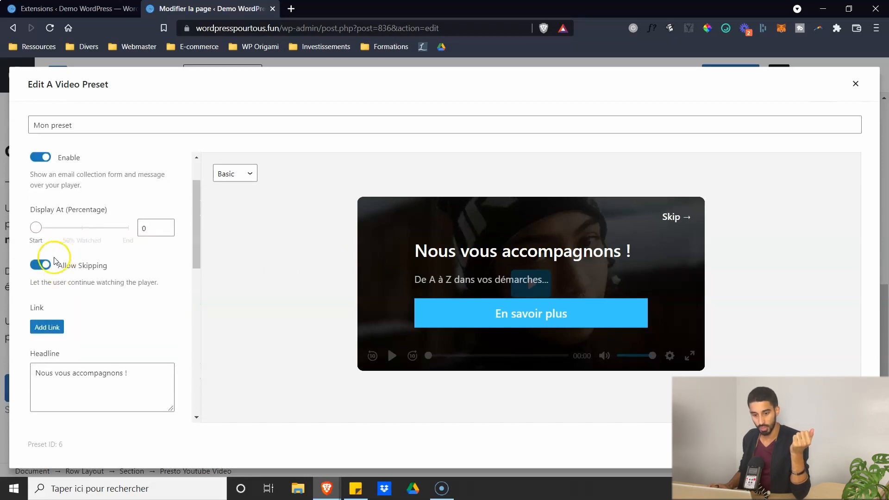
{"action": "scroll", "coordinate": [35, 301], "scroll_direction": "down", "scroll_amount": 6}
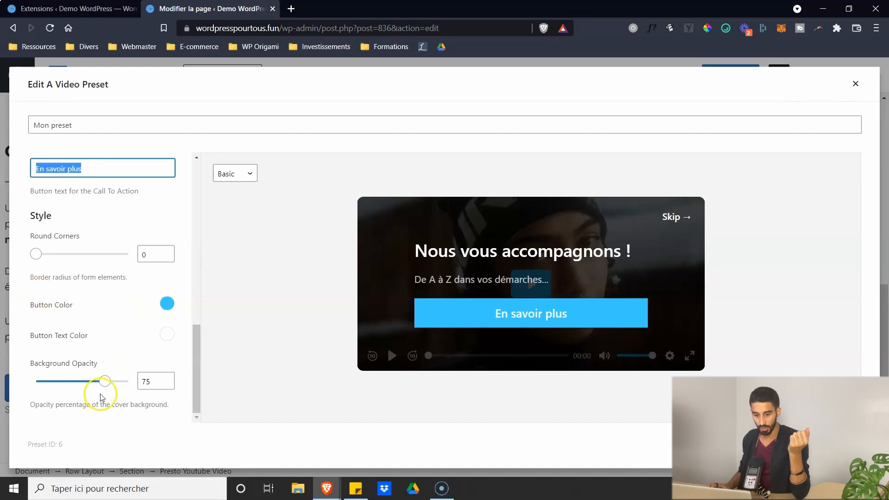
Step: Try a call to action background opacity of 47, then disable Call To Action and return to the customization categories
{"action": "left_click_drag", "start_coordinate": [103, 382], "coordinate": [77, 390]}
{"action": "left_click_drag", "start_coordinate": [17, 384], "coordinate": [79, 382]}
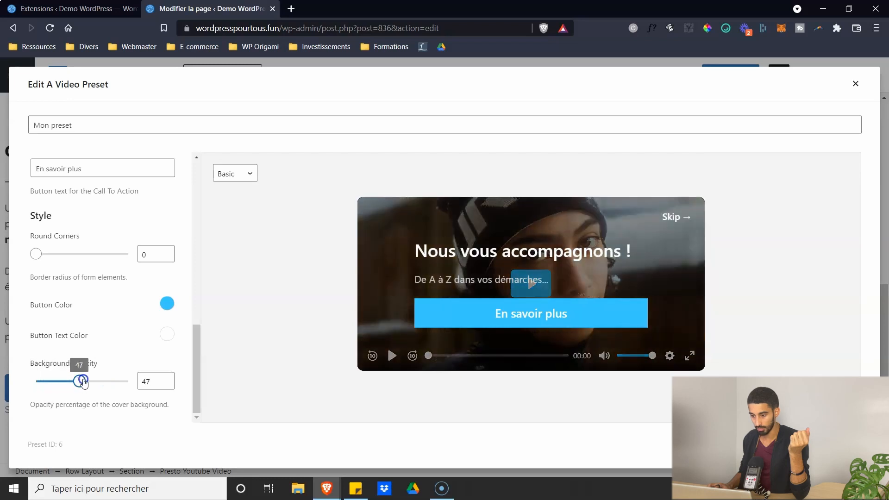
{"action": "left_click", "coordinate": [41, 215]}
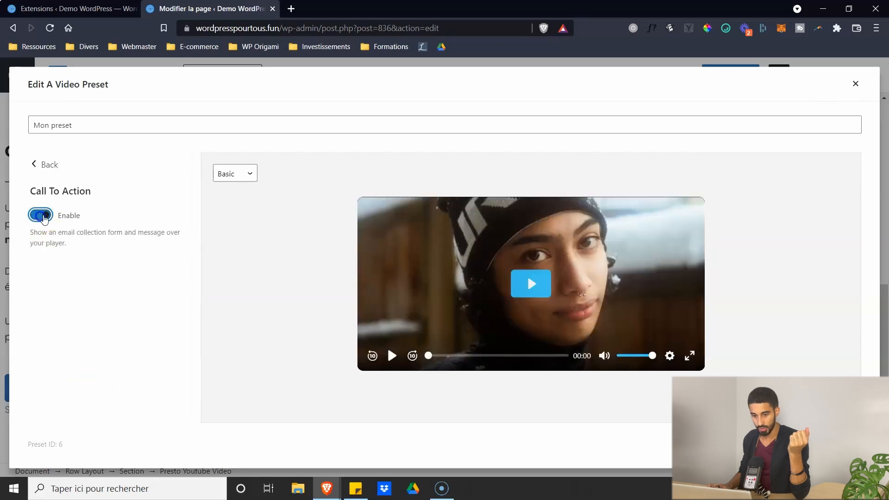
{"action": "left_click", "coordinate": [45, 161]}
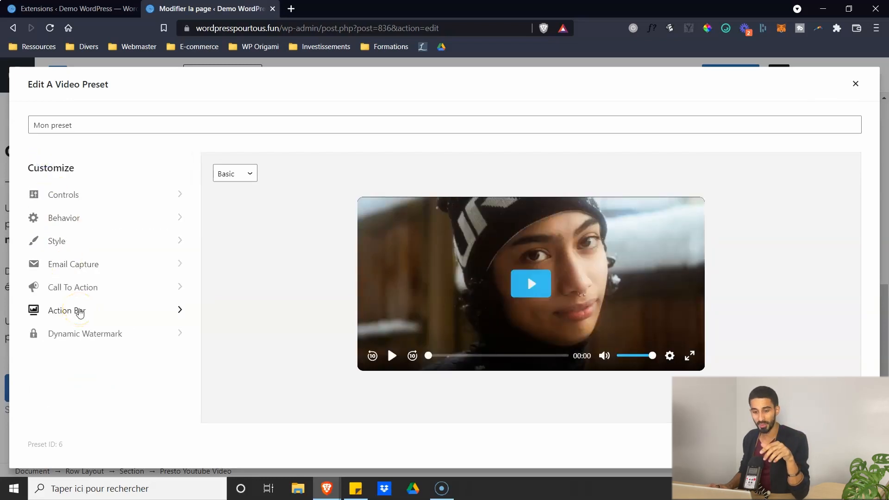
Step: Enable the Action Bar with display at 0 percent and set its text to "Vous vous voulez en savoir plus ?"
{"action": "left_click", "coordinate": [80, 312]}
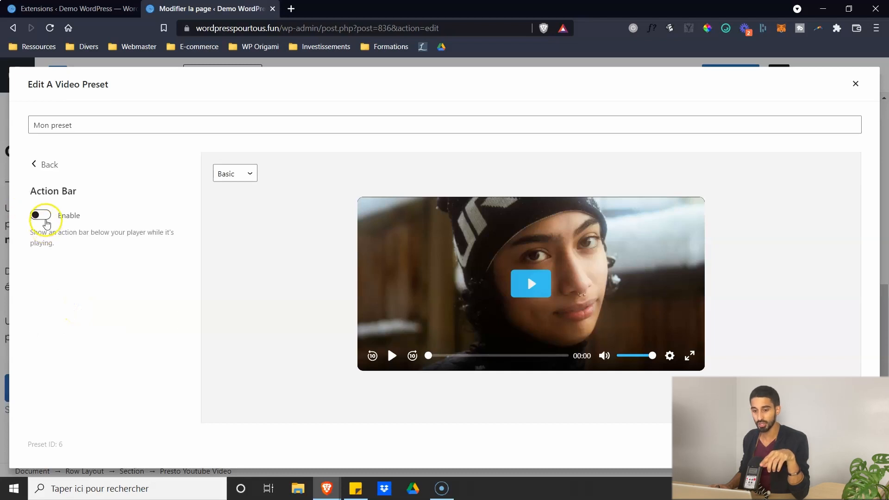
{"action": "left_click", "coordinate": [46, 221]}
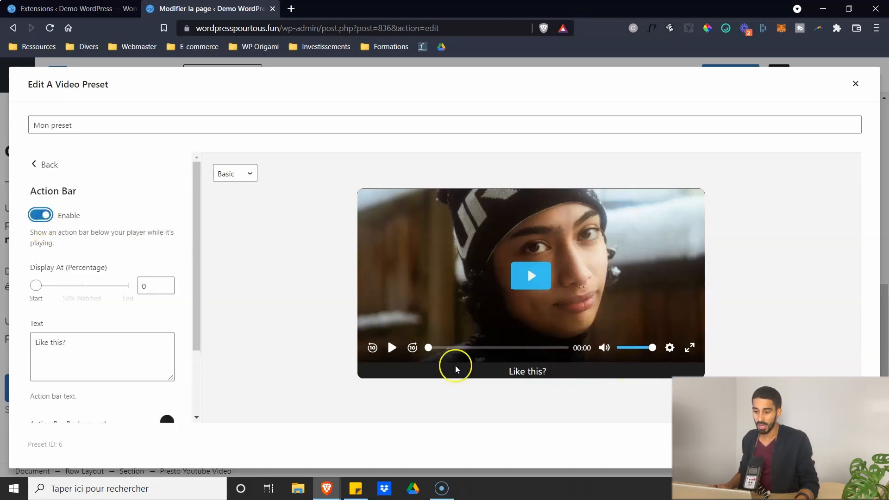
{"action": "scroll", "coordinate": [46, 245], "scroll_direction": "down", "scroll_amount": 1}
{"action": "mouse_move", "coordinate": [36, 227]}
{"action": "left_mouse_down"}
{"action": "mouse_move", "coordinate": [147, 232]}
{"action": "mouse_move", "coordinate": [28, 230]}
{"action": "left_mouse_up"}
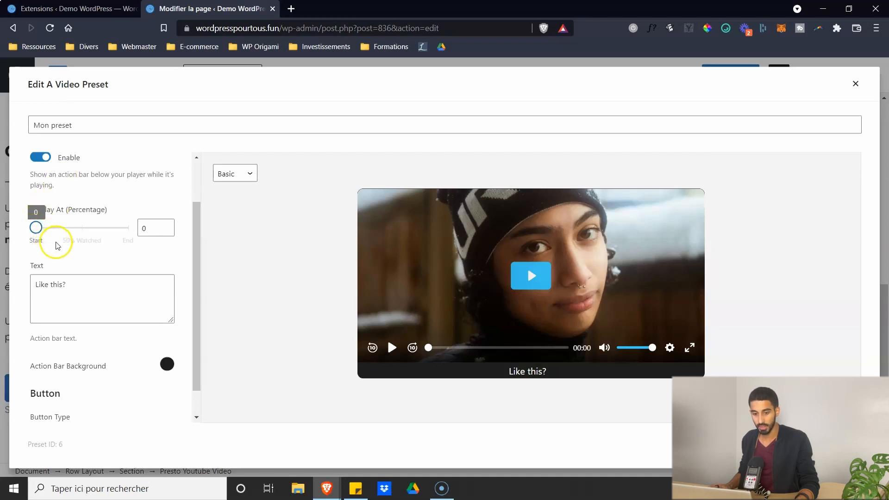
{"action": "scroll", "coordinate": [54, 243], "scroll_direction": "down", "scroll_amount": 1}
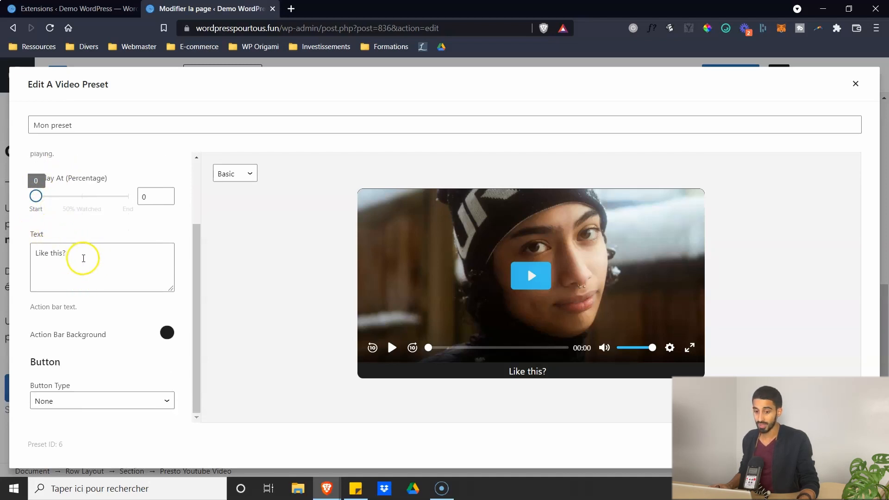
{"action": "left_click", "coordinate": [59, 244]}
{"action": "key", "text": "ctrl+a"}
{"action": "type", "text": "Vous vous voulez en savoir plus ?"}
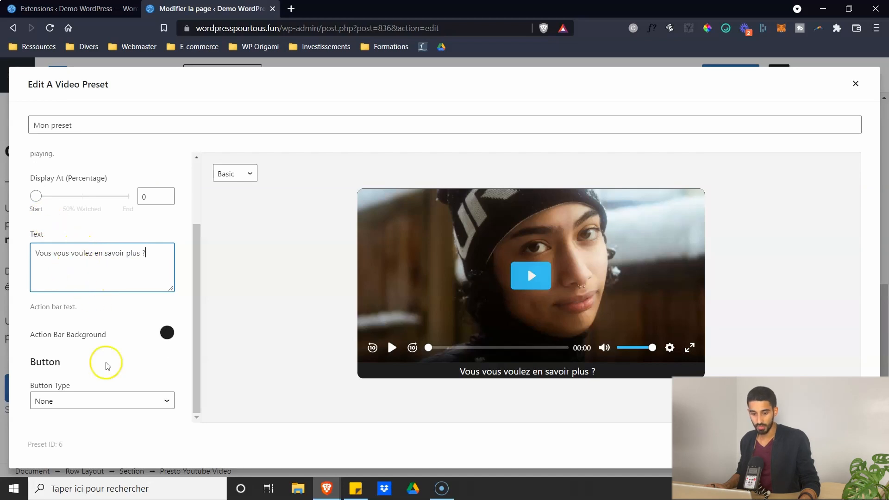
Step: Add a Custom button to the action bar and set the button's Round Corners to 3
{"action": "left_click", "coordinate": [83, 402]}
{"action": "left_click", "coordinate": [62, 415]}
{"action": "scroll", "coordinate": [124, 314], "scroll_direction": "down", "scroll_amount": 4}
{"action": "scroll", "coordinate": [105, 248], "scroll_direction": "up", "scroll_amount": 2}
{"action": "scroll", "coordinate": [77, 323], "scroll_direction": "down", "scroll_amount": 2}
{"action": "left_click_drag", "start_coordinate": [87, 274], "coordinate": [34, 274]}
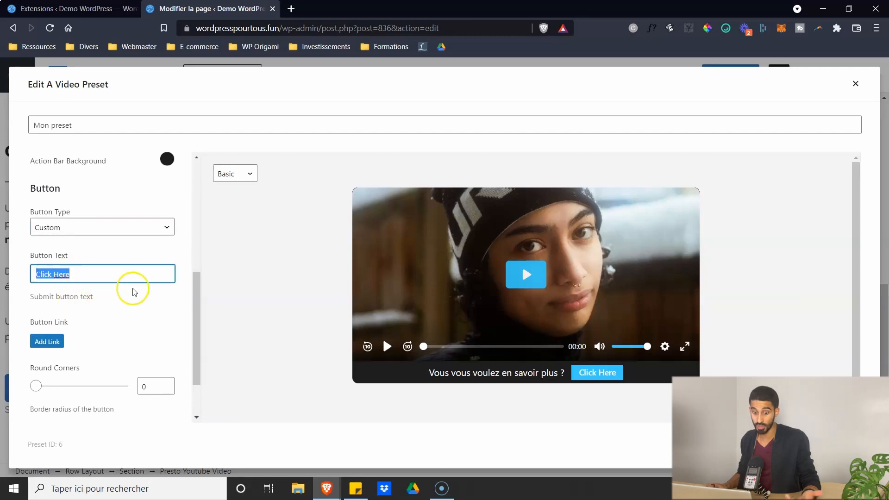
{"action": "scroll", "coordinate": [133, 292], "scroll_direction": "down", "scroll_amount": 3}
{"action": "mouse_move", "coordinate": [35, 320]}
{"action": "left_mouse_down"}
{"action": "mouse_move", "coordinate": [63, 318]}
{"action": "mouse_move", "coordinate": [47, 325]}
{"action": "left_mouse_up"}
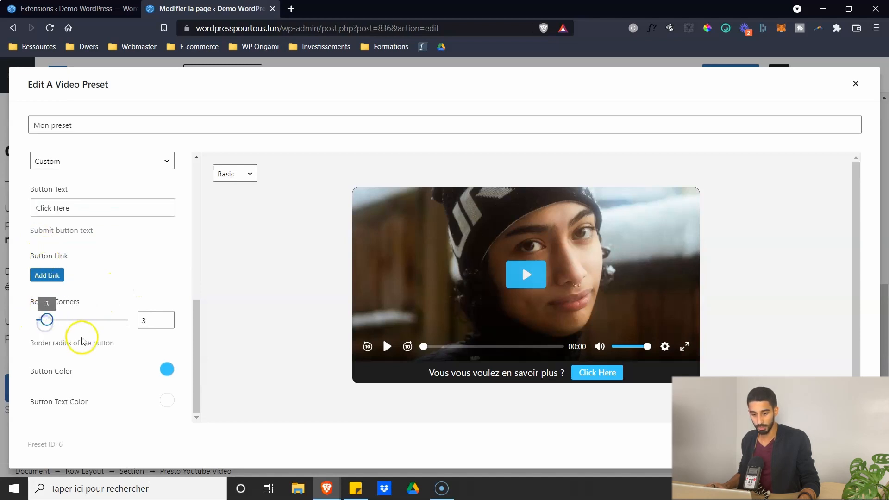
{"action": "scroll", "coordinate": [104, 363], "scroll_direction": "up", "scroll_amount": 3}
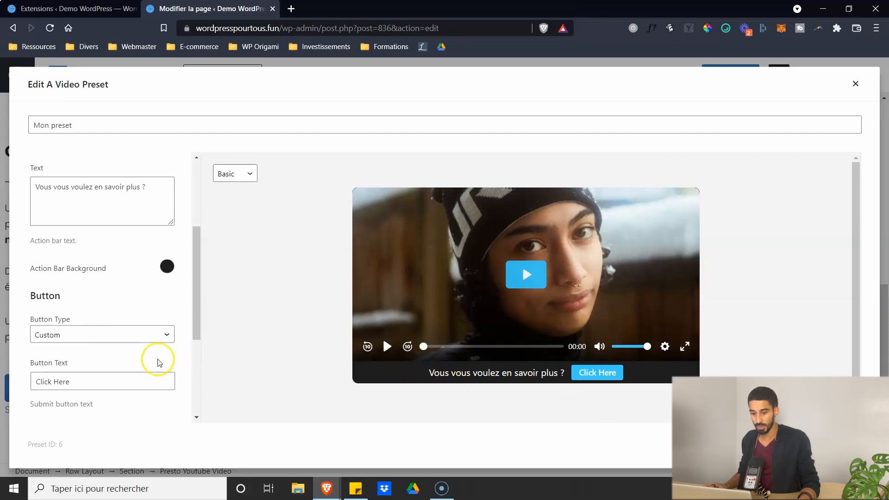
{"action": "scroll", "coordinate": [149, 323], "scroll_direction": "down", "scroll_amount": 1}
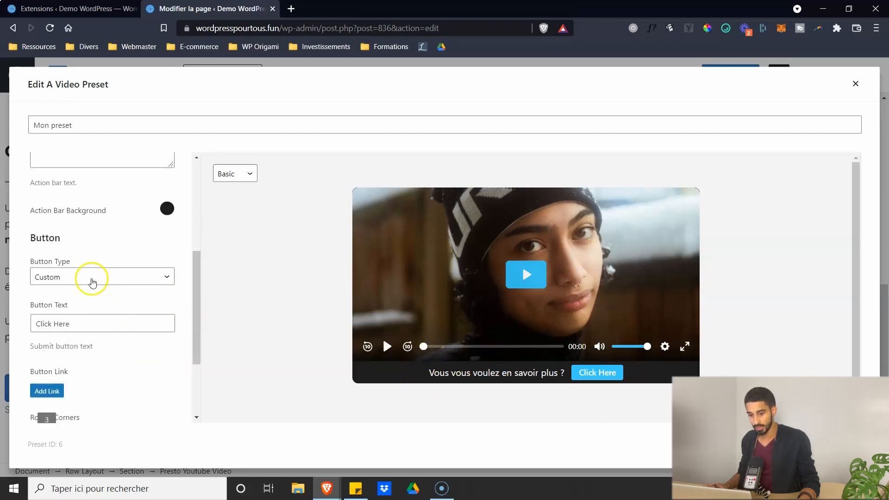
Step: Change the action bar's Button Type to YouTube Subscribe and start adding a YouTube channel ID
{"action": "left_click", "coordinate": [93, 282]}
{"action": "left_click", "coordinate": [83, 301]}
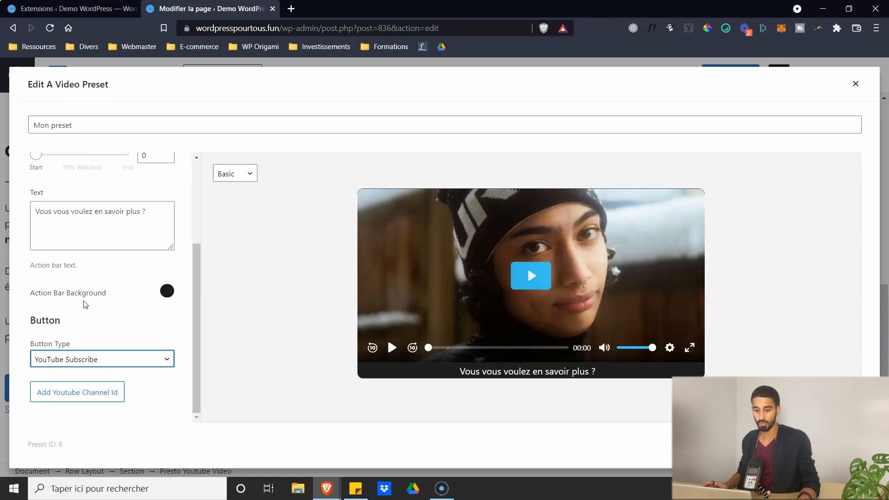
{"action": "left_click", "coordinate": [81, 394]}
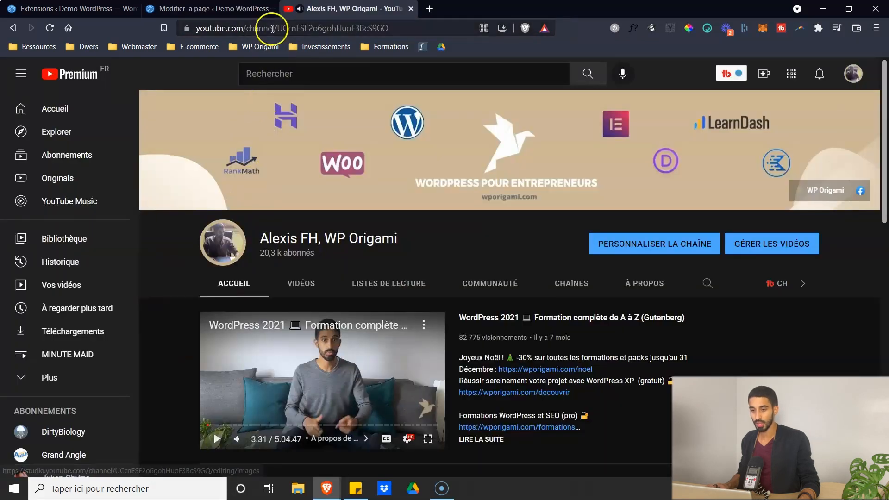
Step: Copy the channel ID from the YouTube channel page's address and close that page
{"action": "left_click_drag", "start_coordinate": [275, 28], "coordinate": [388, 29]}
{"action": "right_click", "coordinate": [382, 32]}
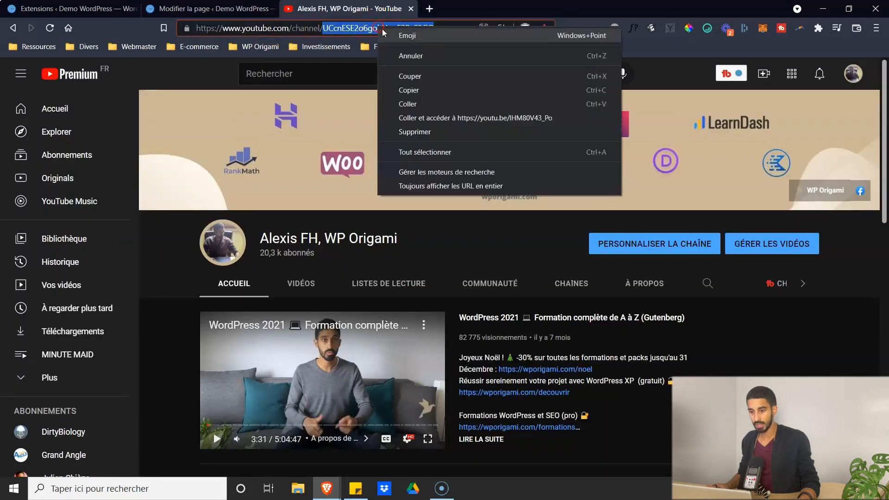
{"action": "left_click", "coordinate": [408, 90]}
{"action": "left_click", "coordinate": [411, 8]}
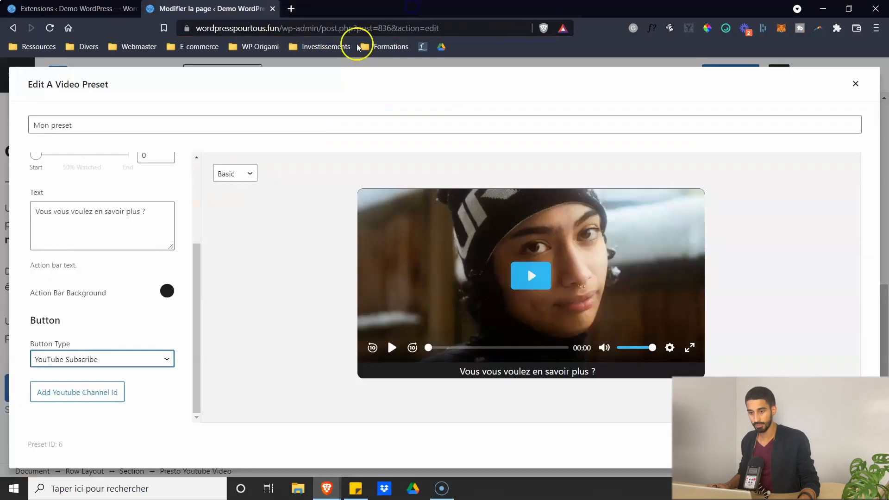
Step: Paste the copied channel ID as the action bar's Youtube Channel ID and save it
{"action": "left_click", "coordinate": [58, 391]}
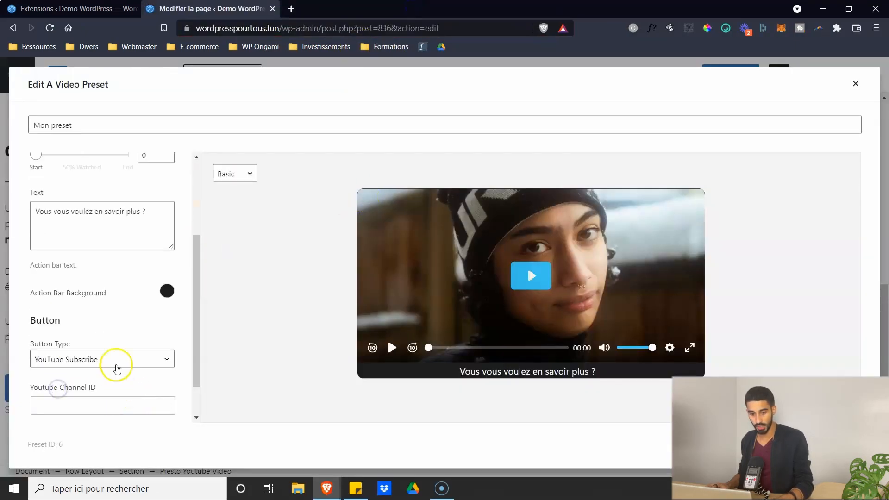
{"action": "scroll", "coordinate": [119, 377], "scroll_direction": "down", "scroll_amount": 1}
{"action": "left_click", "coordinate": [119, 362]}
{"action": "left_click", "coordinate": [129, 359]}
{"action": "key", "text": "ctrl+v"}
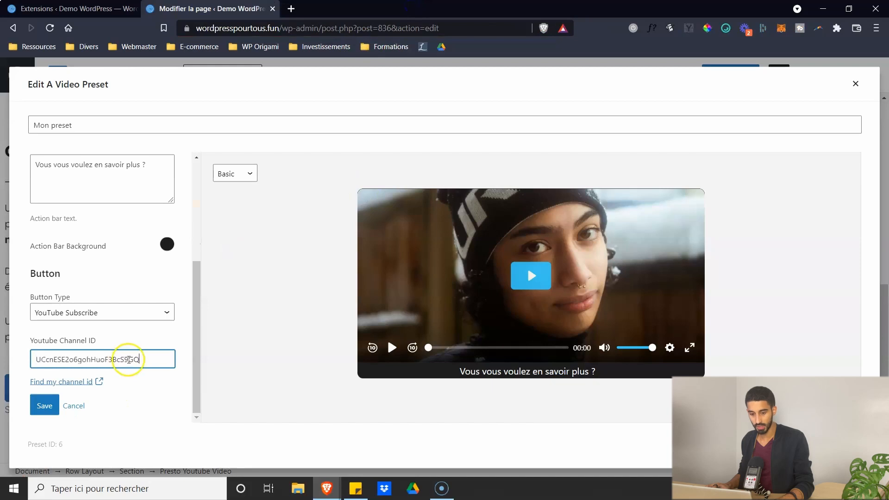
{"action": "left_click", "coordinate": [45, 405]}
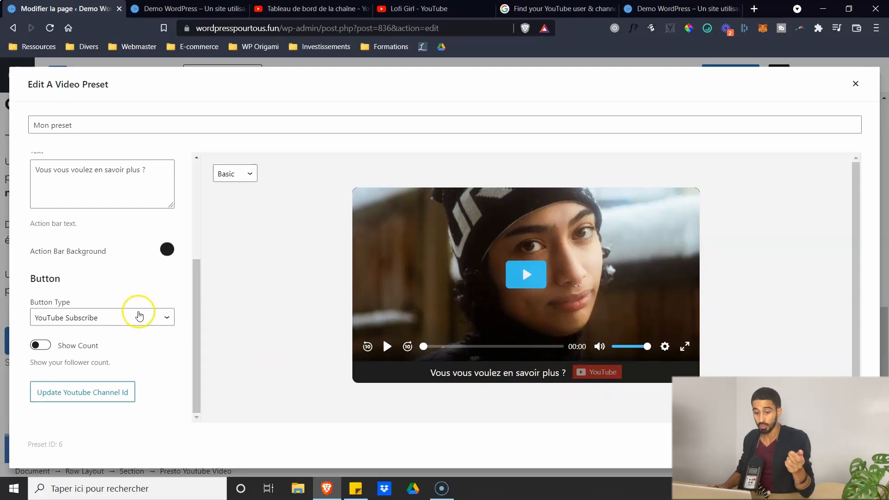
Step: Keep YouTube Subscribe as the button type and turn on Show Count for the follower count
{"action": "left_click", "coordinate": [124, 316]}
{"action": "left_click", "coordinate": [180, 361]}
{"action": "left_click", "coordinate": [41, 346]}
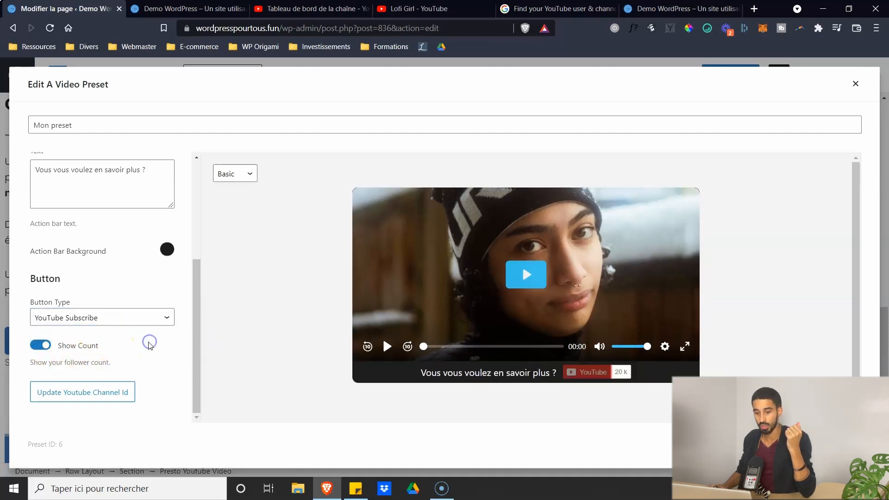
Step: Turn off the action bar and return to the preset's list of customization sections
{"action": "scroll", "coordinate": [81, 259], "scroll_direction": "up", "scroll_amount": 4}
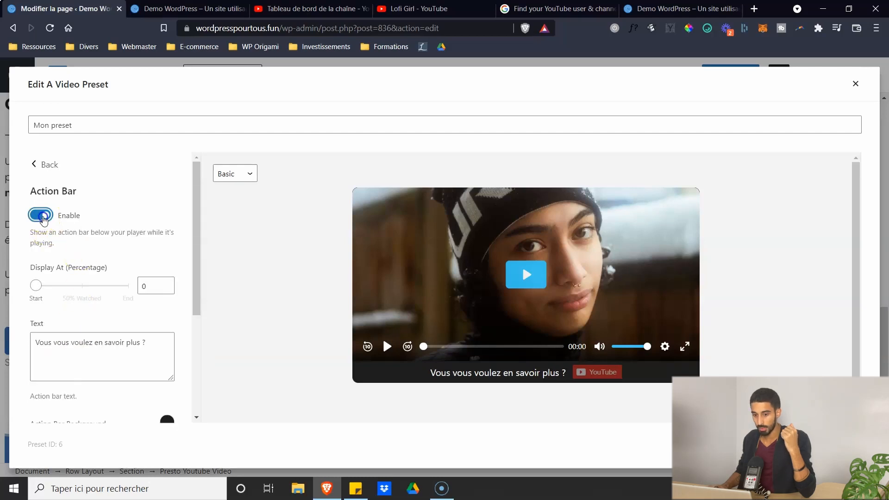
{"action": "left_click", "coordinate": [43, 220]}
{"action": "left_click", "coordinate": [41, 165]}
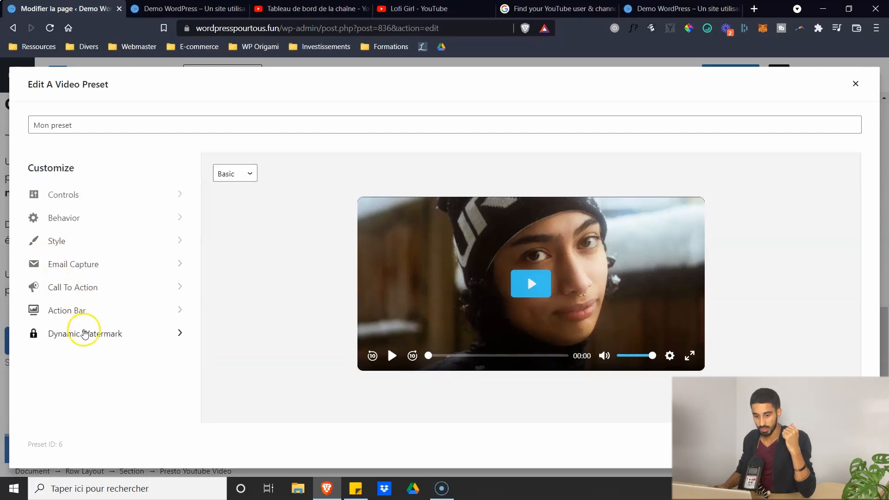
Step: Enable the preset's dynamic watermark and set its position to Change Every 10 Seconds
{"action": "left_click", "coordinate": [83, 334]}
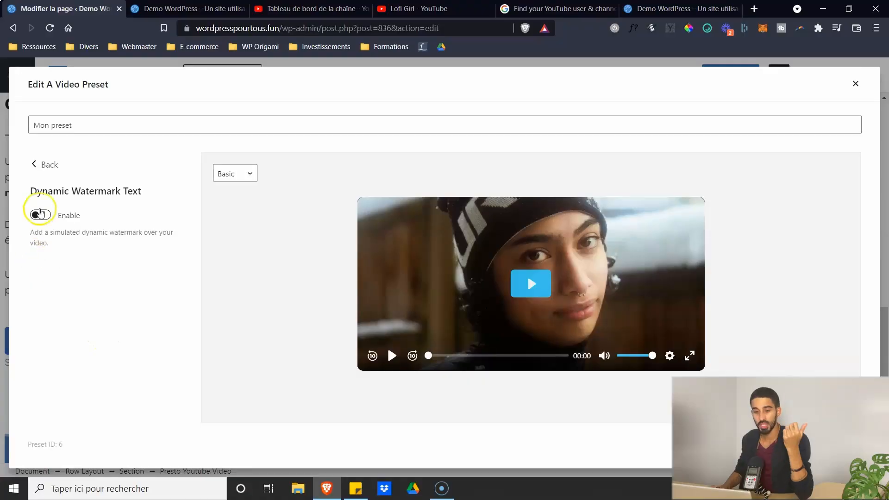
{"action": "left_click", "coordinate": [44, 214]}
{"action": "scroll", "coordinate": [106, 268], "scroll_direction": "down", "scroll_amount": 1}
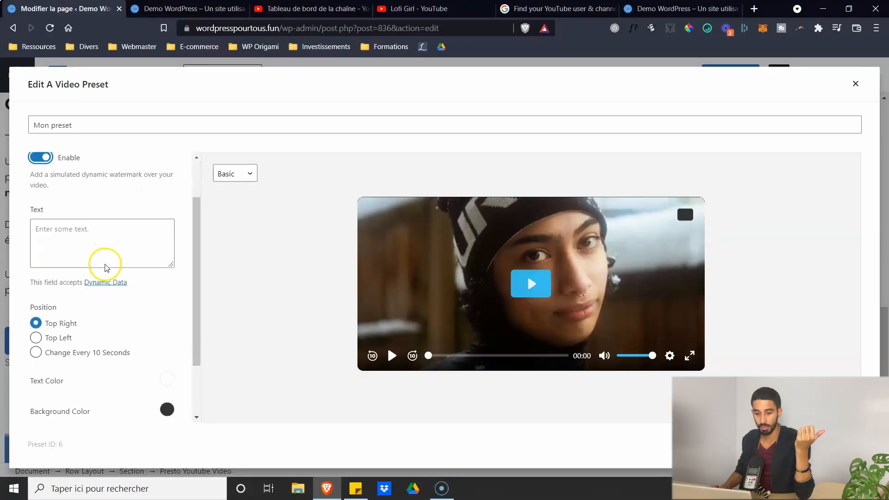
{"action": "left_click", "coordinate": [36, 354]}
{"action": "scroll", "coordinate": [74, 370], "scroll_direction": "down", "scroll_amount": 1}
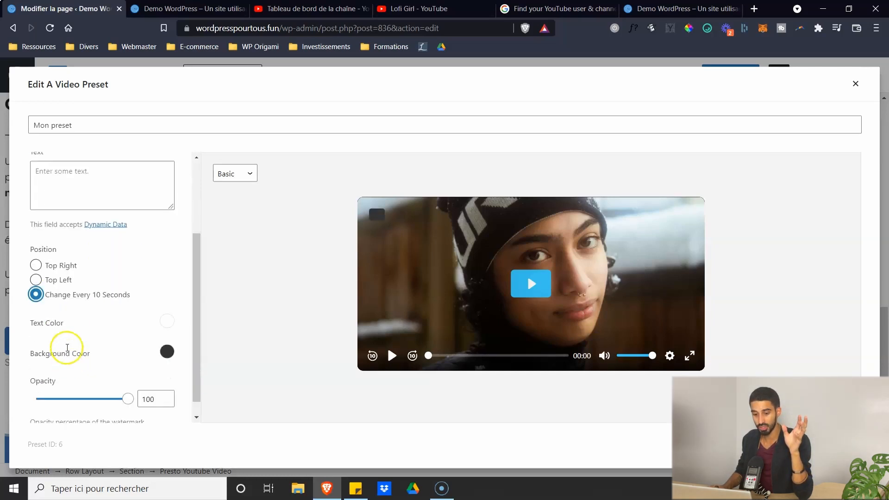
{"action": "scroll", "coordinate": [187, 260], "scroll_direction": "up", "scroll_amount": 1}
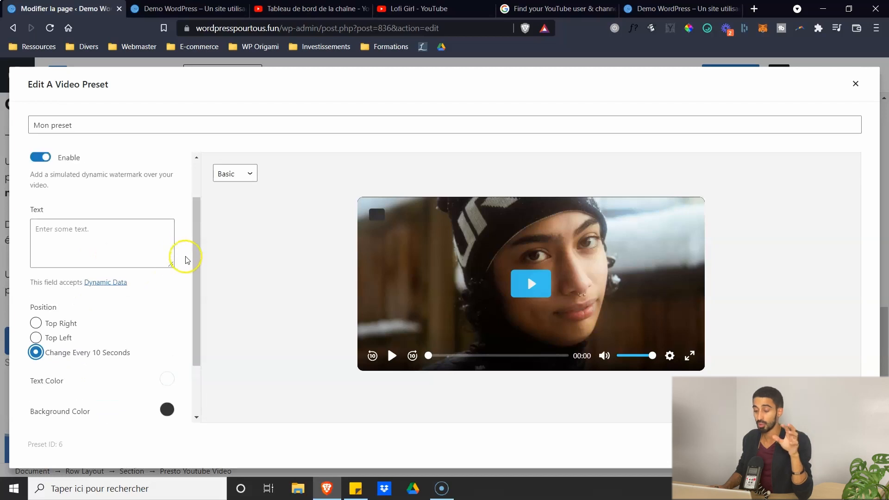
{"action": "scroll", "coordinate": [153, 230], "scroll_direction": "down", "scroll_amount": 2}
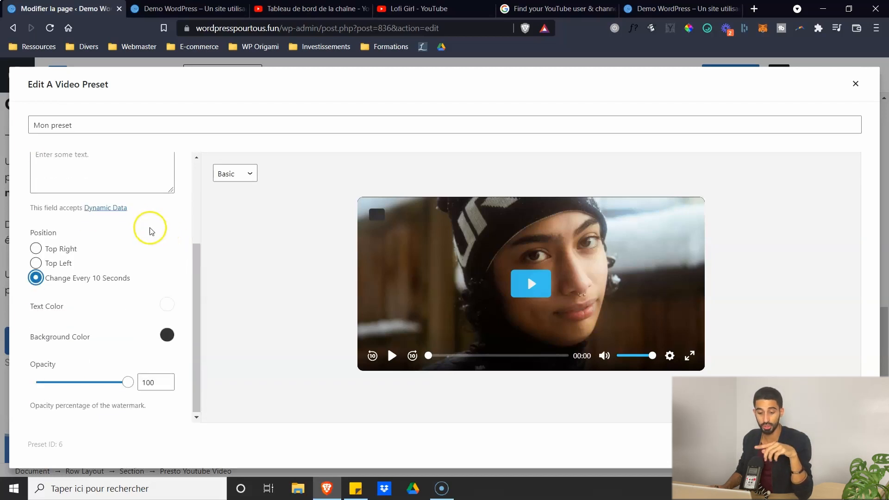
Step: Enter "Attention, je t'ai à l'œil !" as the watermark text and lower the watermark's opacity to 15
{"action": "scroll", "coordinate": [144, 222], "scroll_direction": "up", "scroll_amount": 3}
{"action": "left_click", "coordinate": [113, 268]}
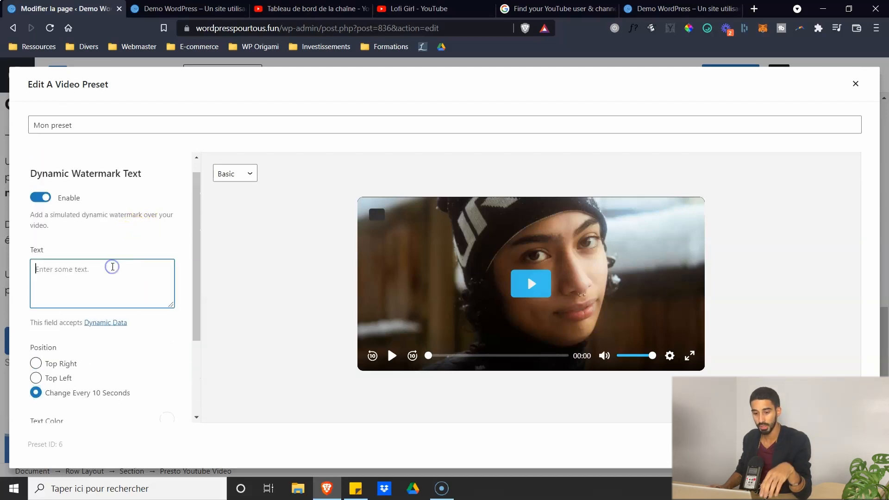
{"action": "key", "text": "ctrl+v"}
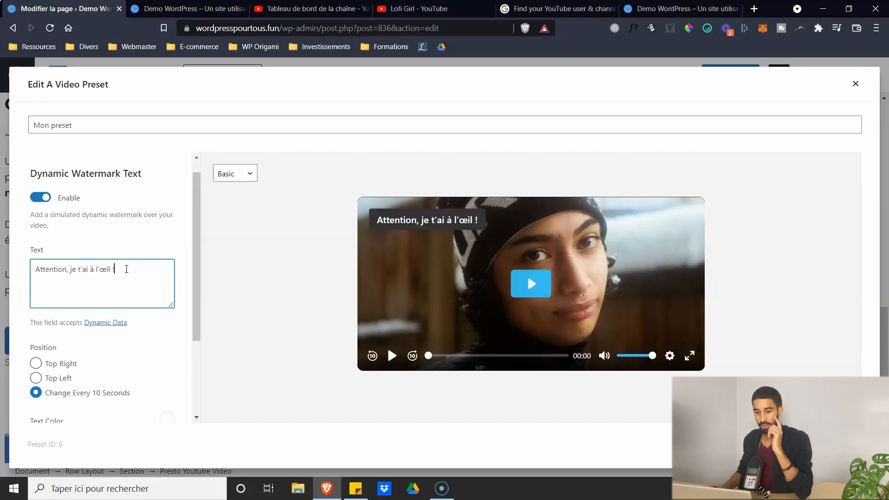
{"action": "scroll", "coordinate": [85, 314], "scroll_direction": "down", "scroll_amount": 3}
{"action": "left_click_drag", "start_coordinate": [130, 381], "coordinate": [50, 401]}
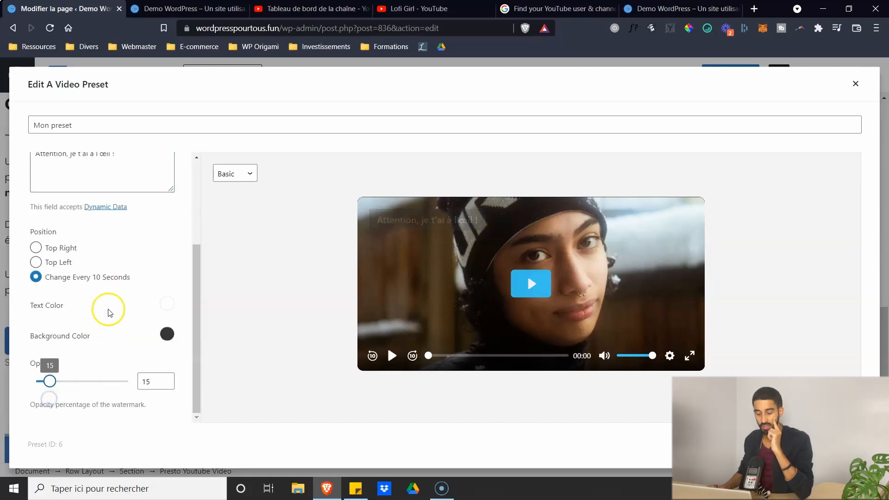
Step: Set the watermark's opacity to 5
{"action": "scroll", "coordinate": [107, 309], "scroll_direction": "up", "scroll_amount": 3}
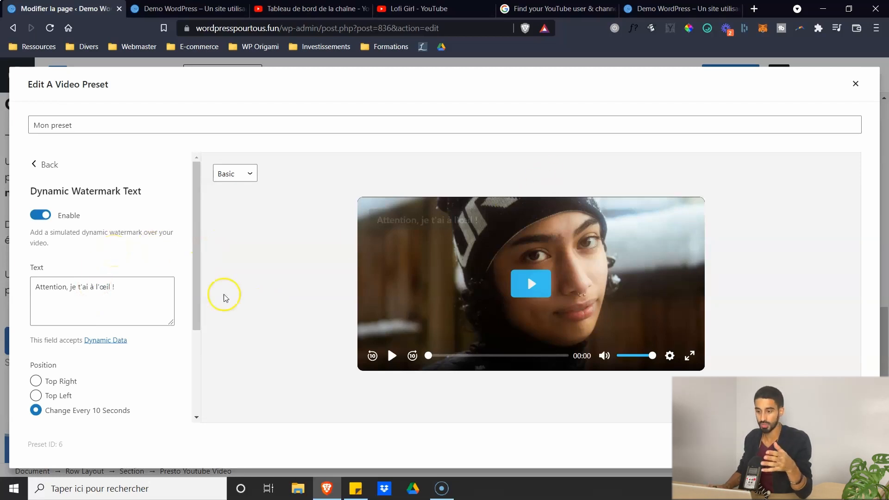
{"action": "scroll", "coordinate": [71, 267], "scroll_direction": "down", "scroll_amount": 3}
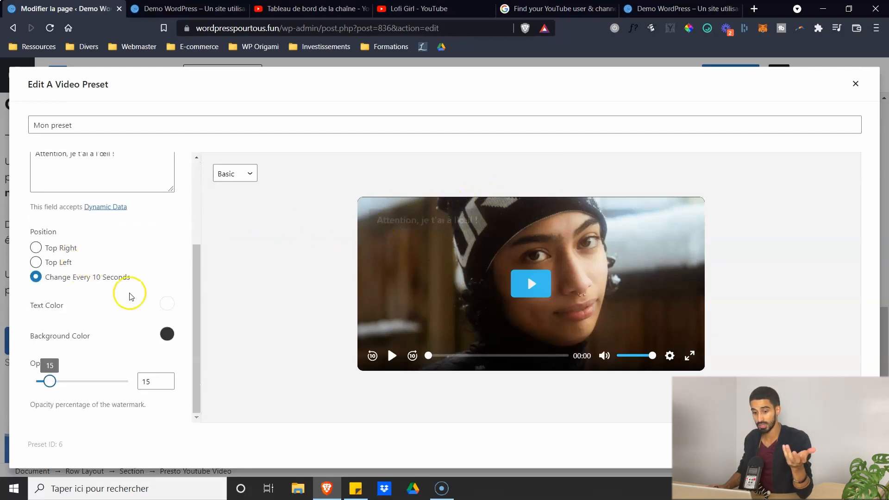
{"action": "triple_click", "coordinate": [165, 384]}
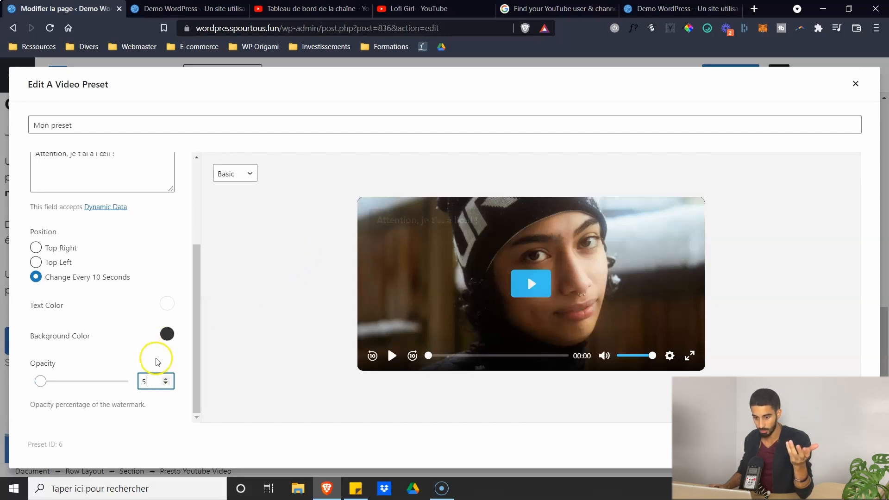
{"action": "scroll", "coordinate": [148, 190], "scroll_direction": "up", "scroll_amount": 3}
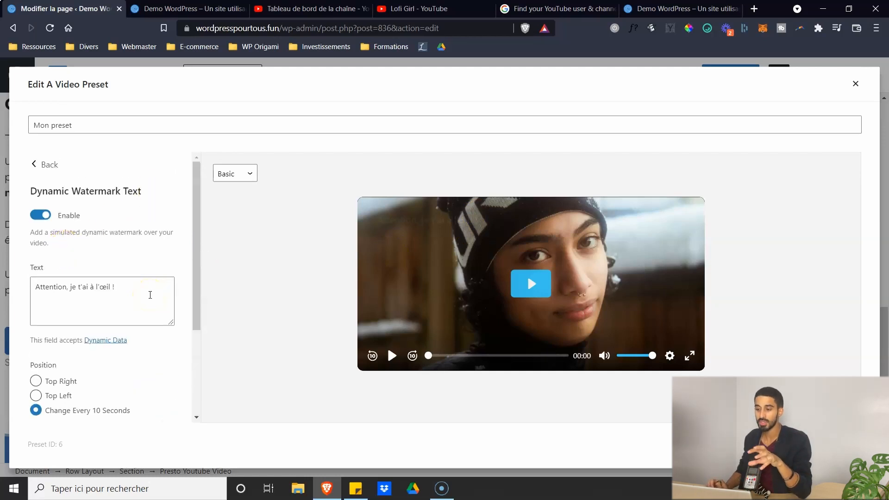
Step: Show the accepted dynamic data values and replace the watermark text with the {ip_address} value
{"action": "left_click", "coordinate": [94, 335]}
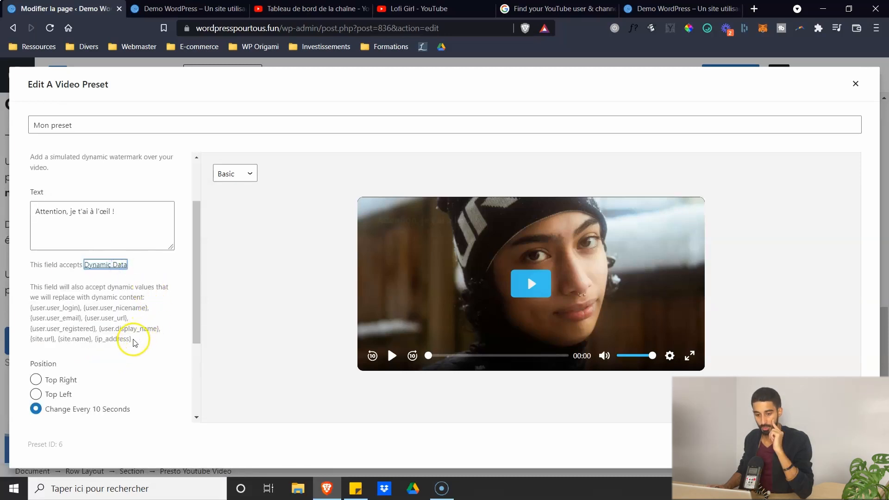
{"action": "left_click_drag", "start_coordinate": [132, 340], "coordinate": [96, 341]}
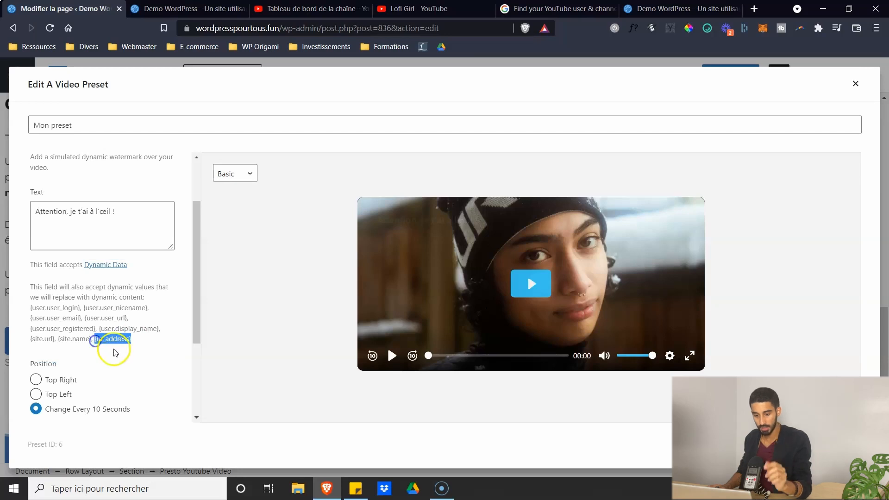
{"action": "left_click", "coordinate": [142, 218]}
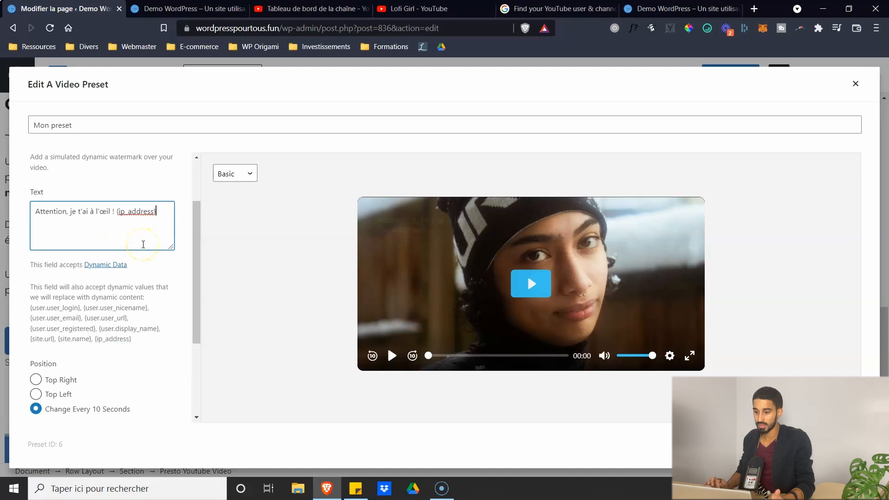
{"action": "left_click", "coordinate": [122, 204]}
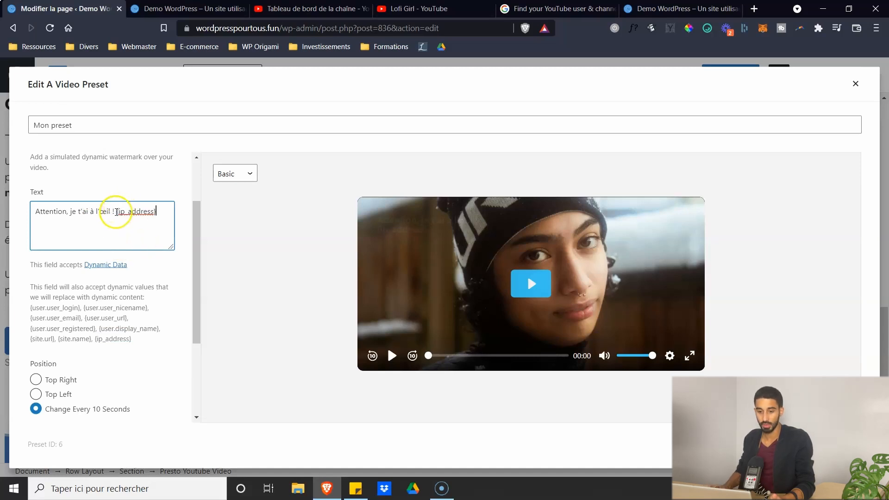
{"action": "left_click_drag", "start_coordinate": [117, 211], "coordinate": [37, 209]}
{"action": "key", "text": "BackSpace"}
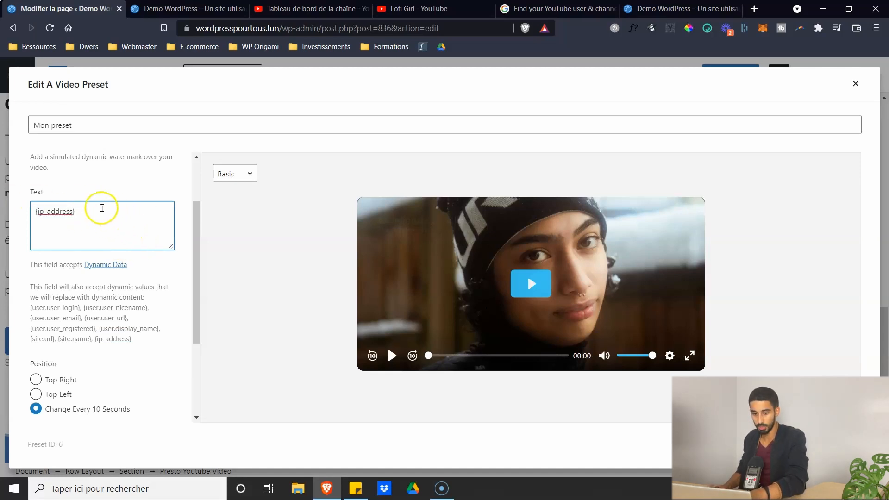
{"action": "left_click", "coordinate": [118, 196]}
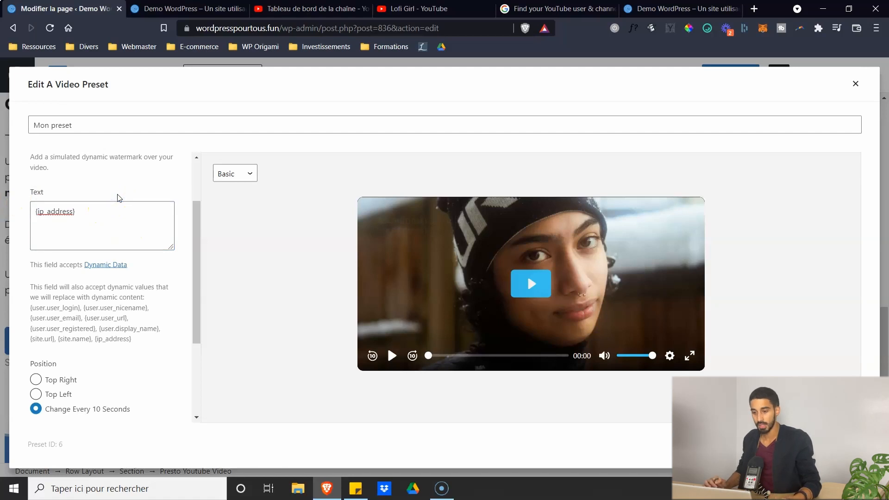
Step: Raise the watermark's opacity to 8
{"action": "scroll", "coordinate": [120, 231], "scroll_direction": "down", "scroll_amount": 3}
{"action": "left_click", "coordinate": [166, 380]}
{"action": "scroll", "coordinate": [159, 324], "scroll_direction": "up", "scroll_amount": 5}
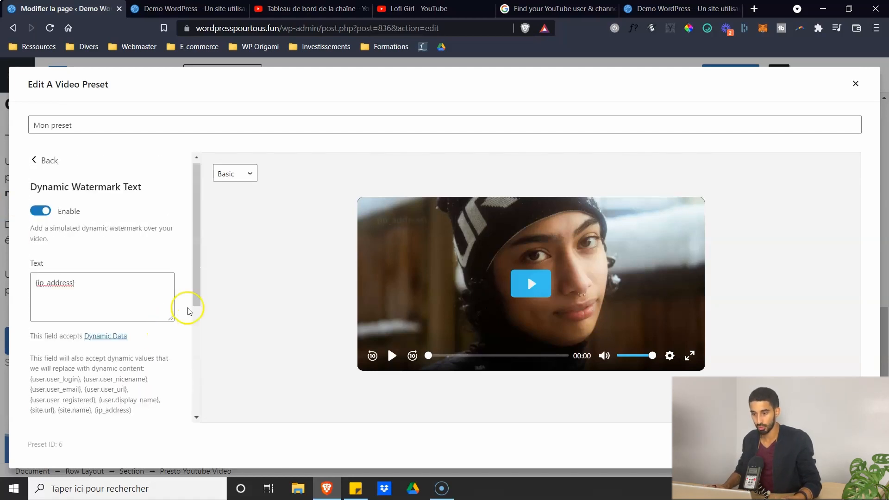
{"action": "scroll", "coordinate": [128, 317], "scroll_direction": "down", "scroll_amount": 1}
{"action": "scroll", "coordinate": [127, 316], "scroll_direction": "down", "scroll_amount": 4}
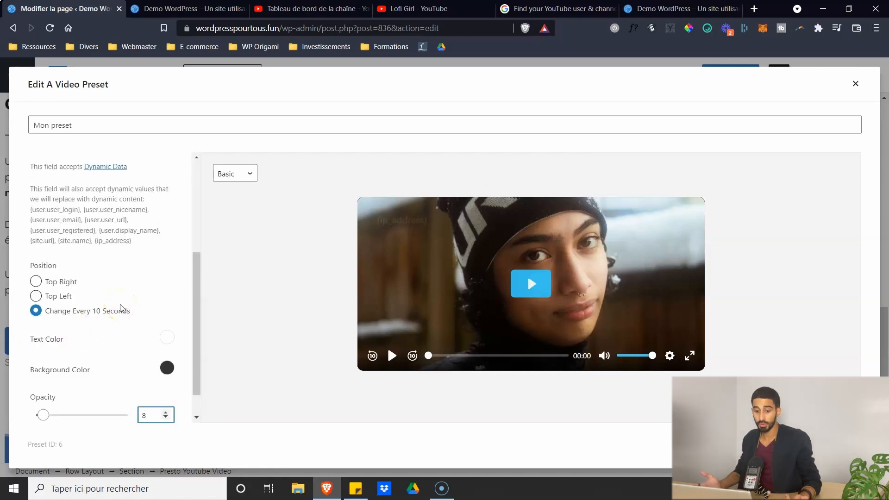
Step: Leave the dynamic watermark settings and save the updated "Mon preset" video preset
{"action": "scroll", "coordinate": [81, 290], "scroll_direction": "up", "scroll_amount": 4}
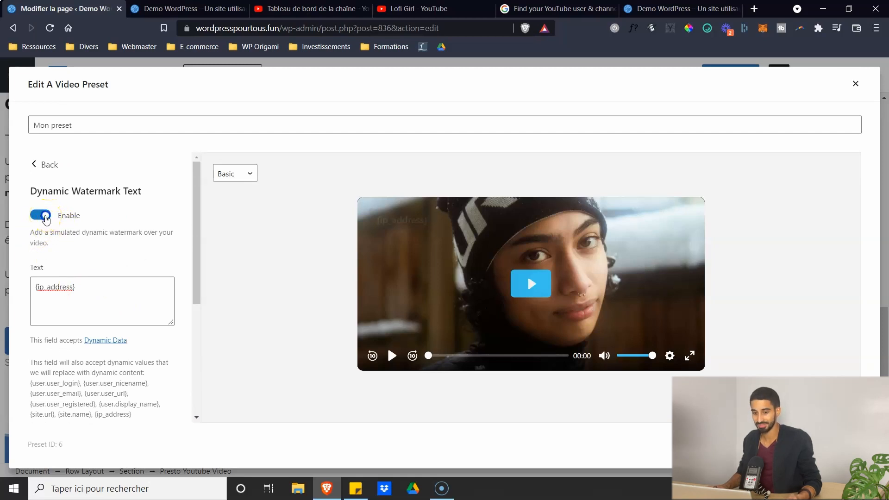
{"action": "left_click", "coordinate": [44, 165]}
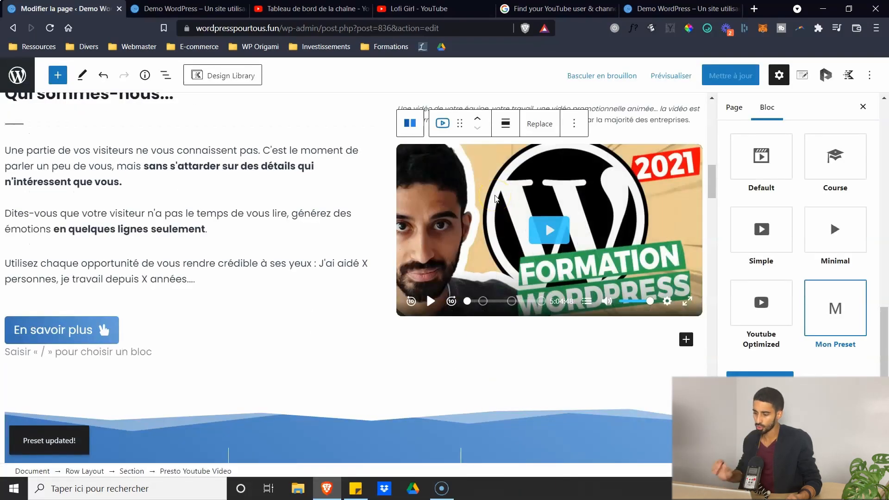
{"action": "scroll", "coordinate": [533, 227], "scroll_direction": "down", "scroll_amount": 1}
{"action": "scroll", "coordinate": [482, 260], "scroll_direction": "up", "scroll_amount": 1}
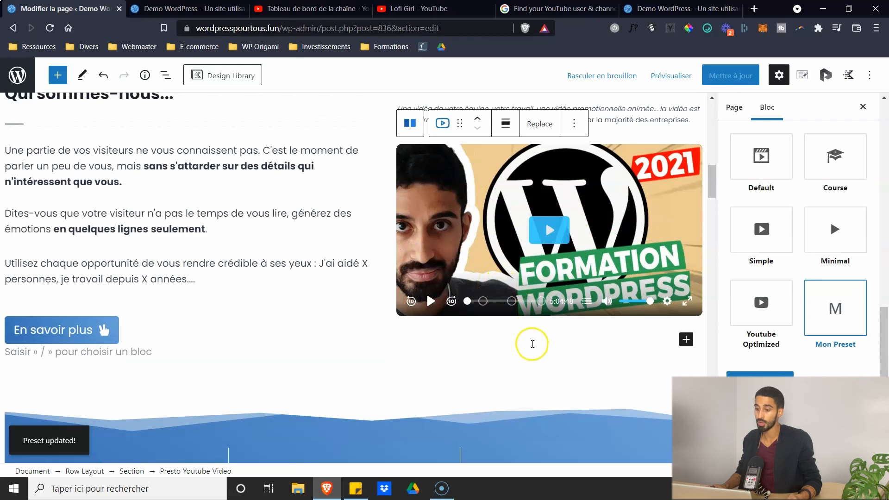
Step: Search the blocks for "prest" and insert a Presto Audio block below the YouTube video
{"action": "left_click", "coordinate": [57, 75]}
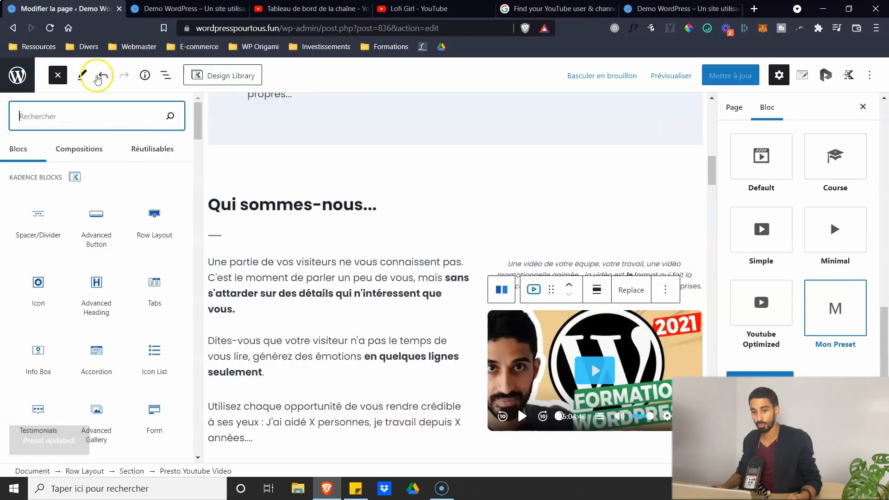
{"action": "type", "text": "prest"}
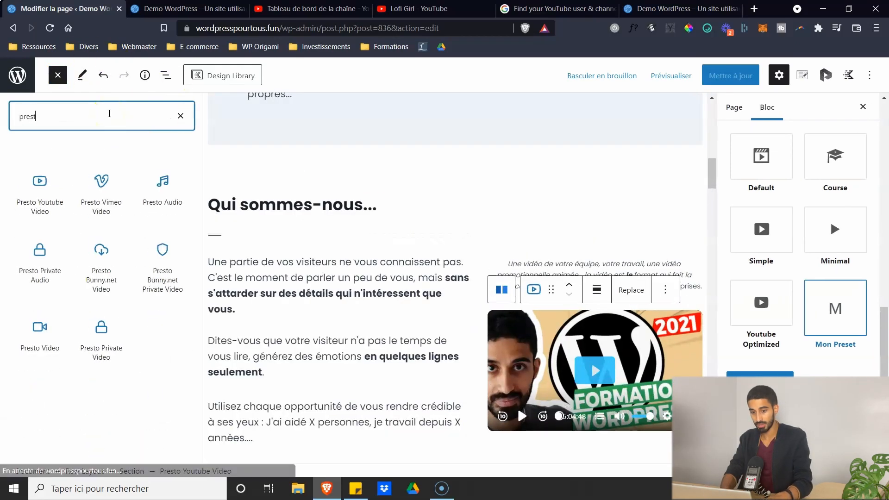
{"action": "left_click", "coordinate": [155, 185]}
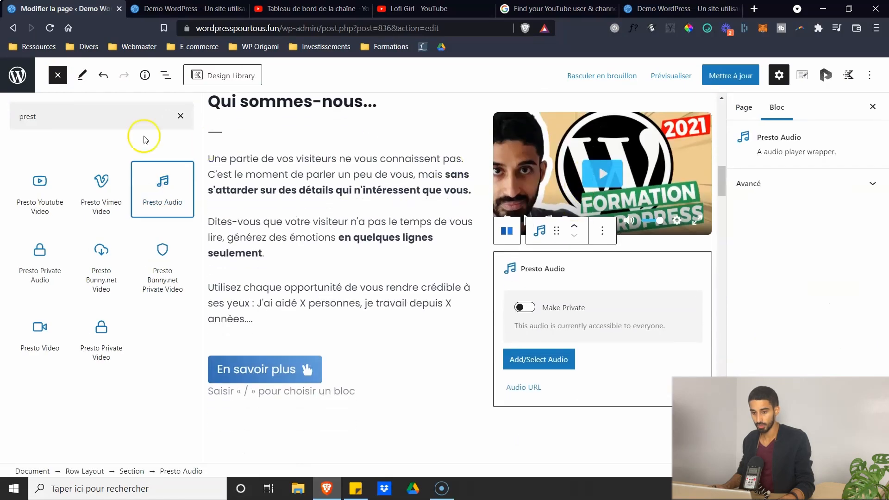
{"action": "left_click", "coordinate": [57, 75]}
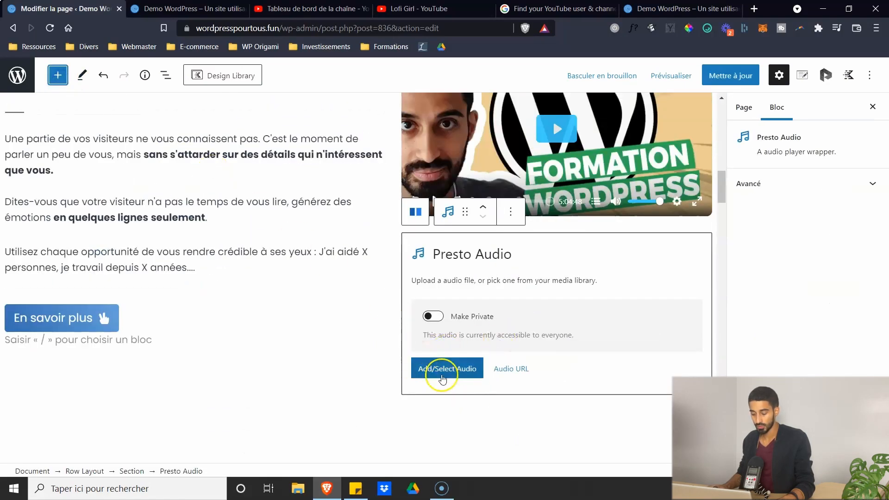
Step: Select the Daydreaming audio file for the Presto Audio block and review the block's settings
{"action": "left_click", "coordinate": [447, 369]}
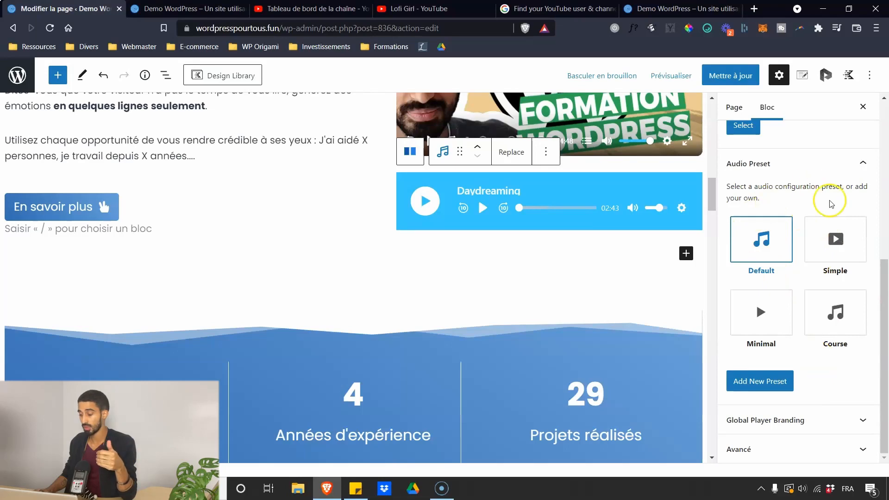
{"action": "scroll", "coordinate": [762, 380], "scroll_direction": "up", "scroll_amount": 6}
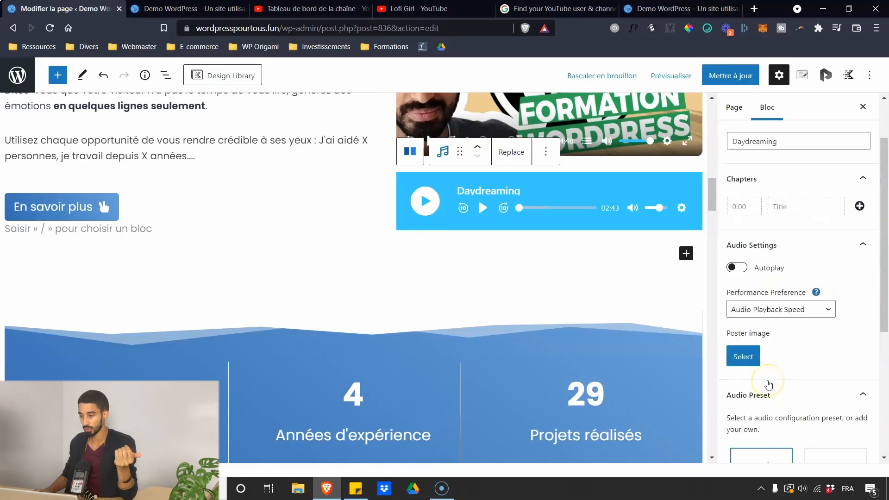
{"action": "scroll", "coordinate": [616, 268], "scroll_direction": "up", "scroll_amount": 3}
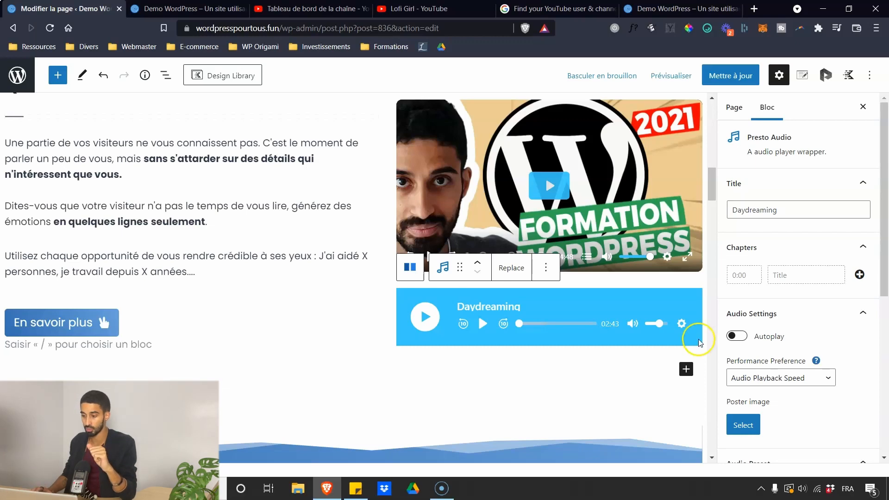
{"action": "scroll", "coordinate": [551, 338], "scroll_direction": "up", "scroll_amount": 1}
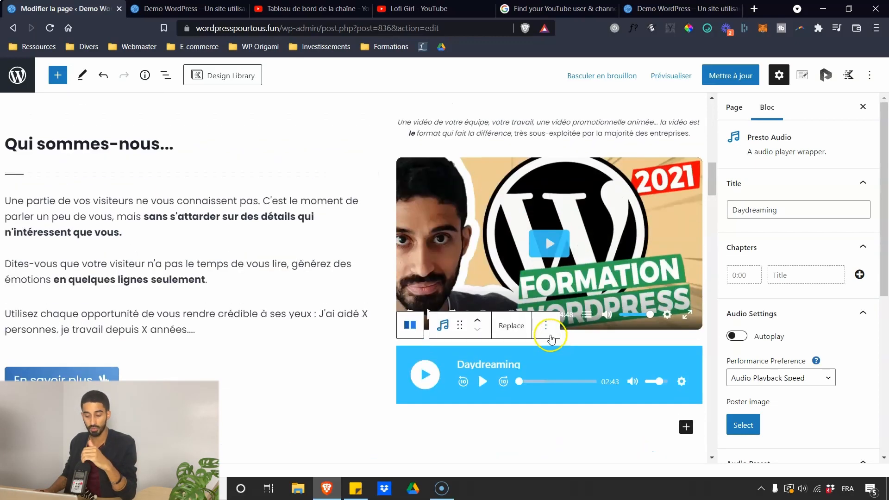